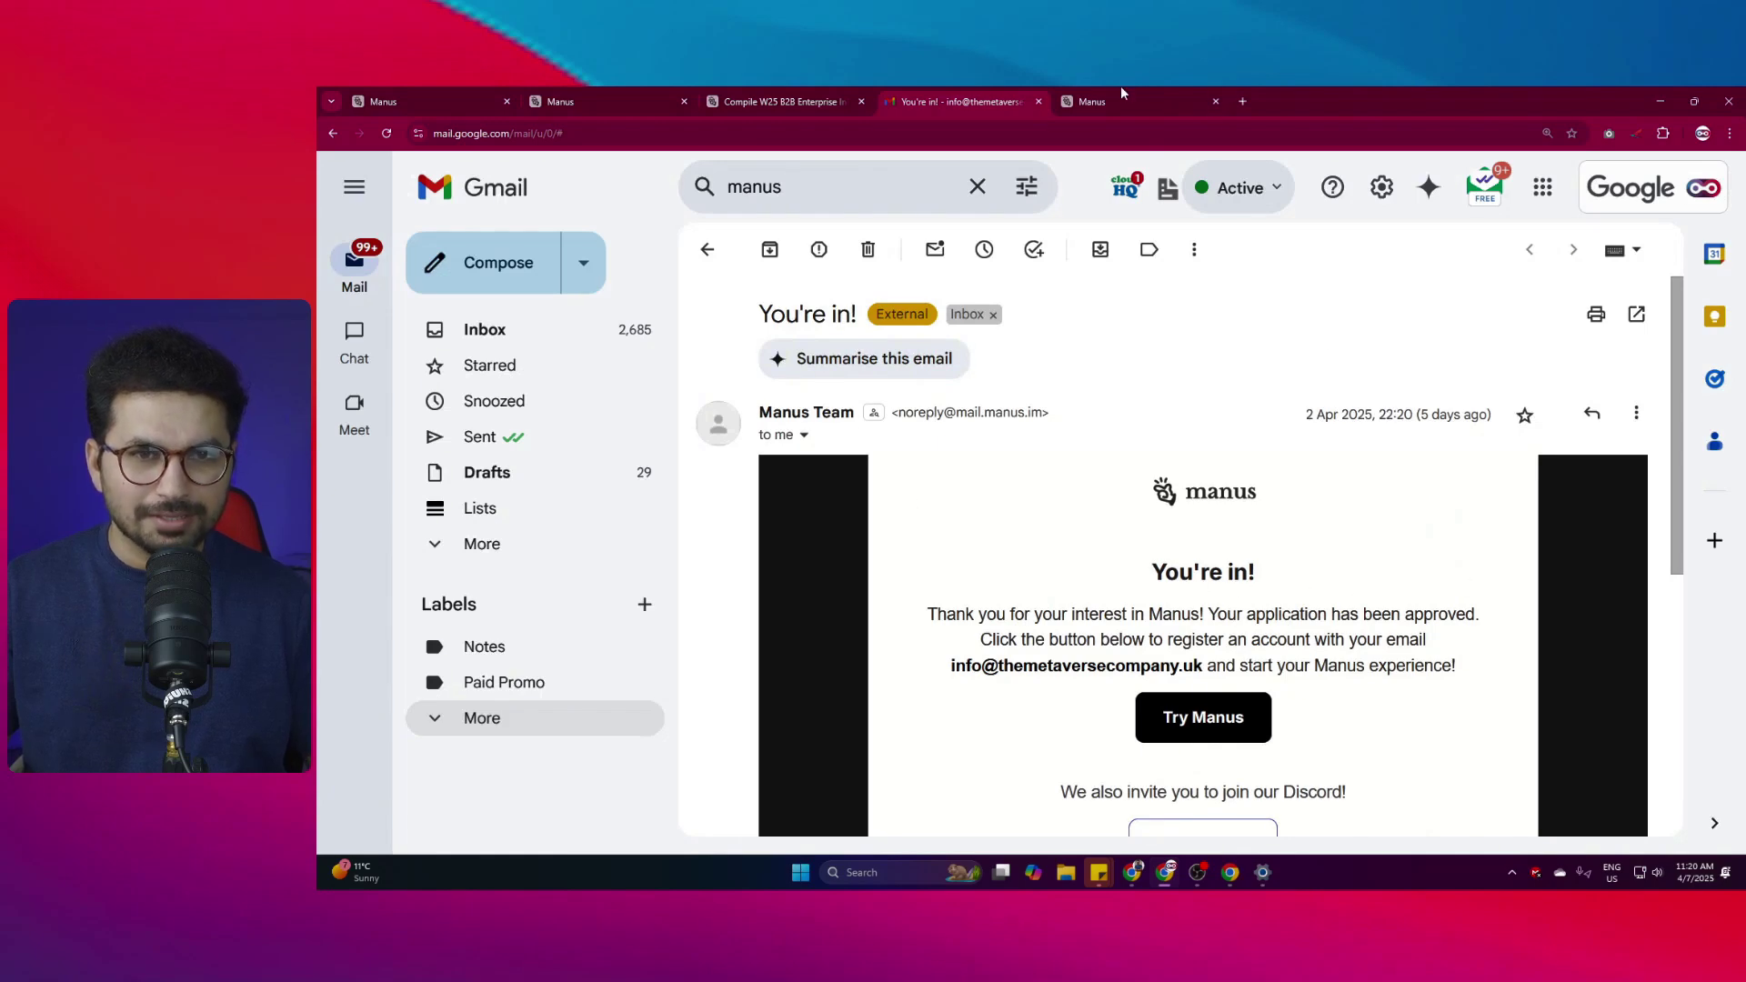
Go to the Manus app at manus.im/app, glance at the intro video tab, and return.
click(1115, 98)
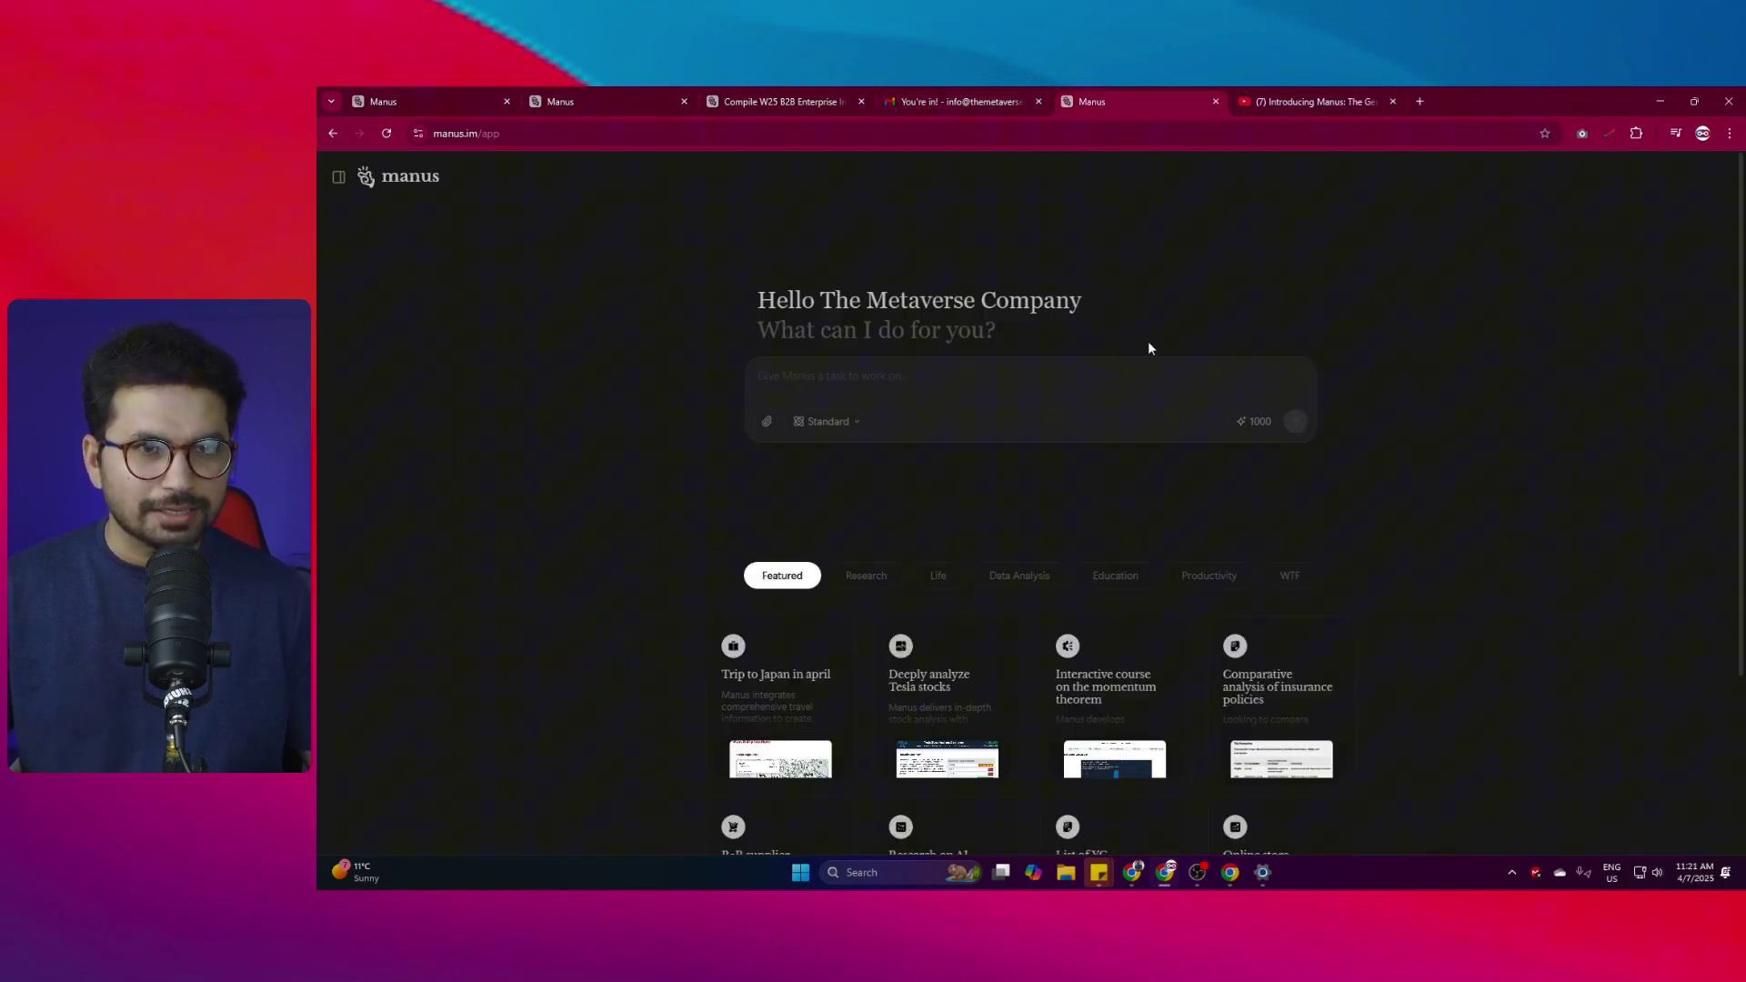
key(ctrl+Tab)
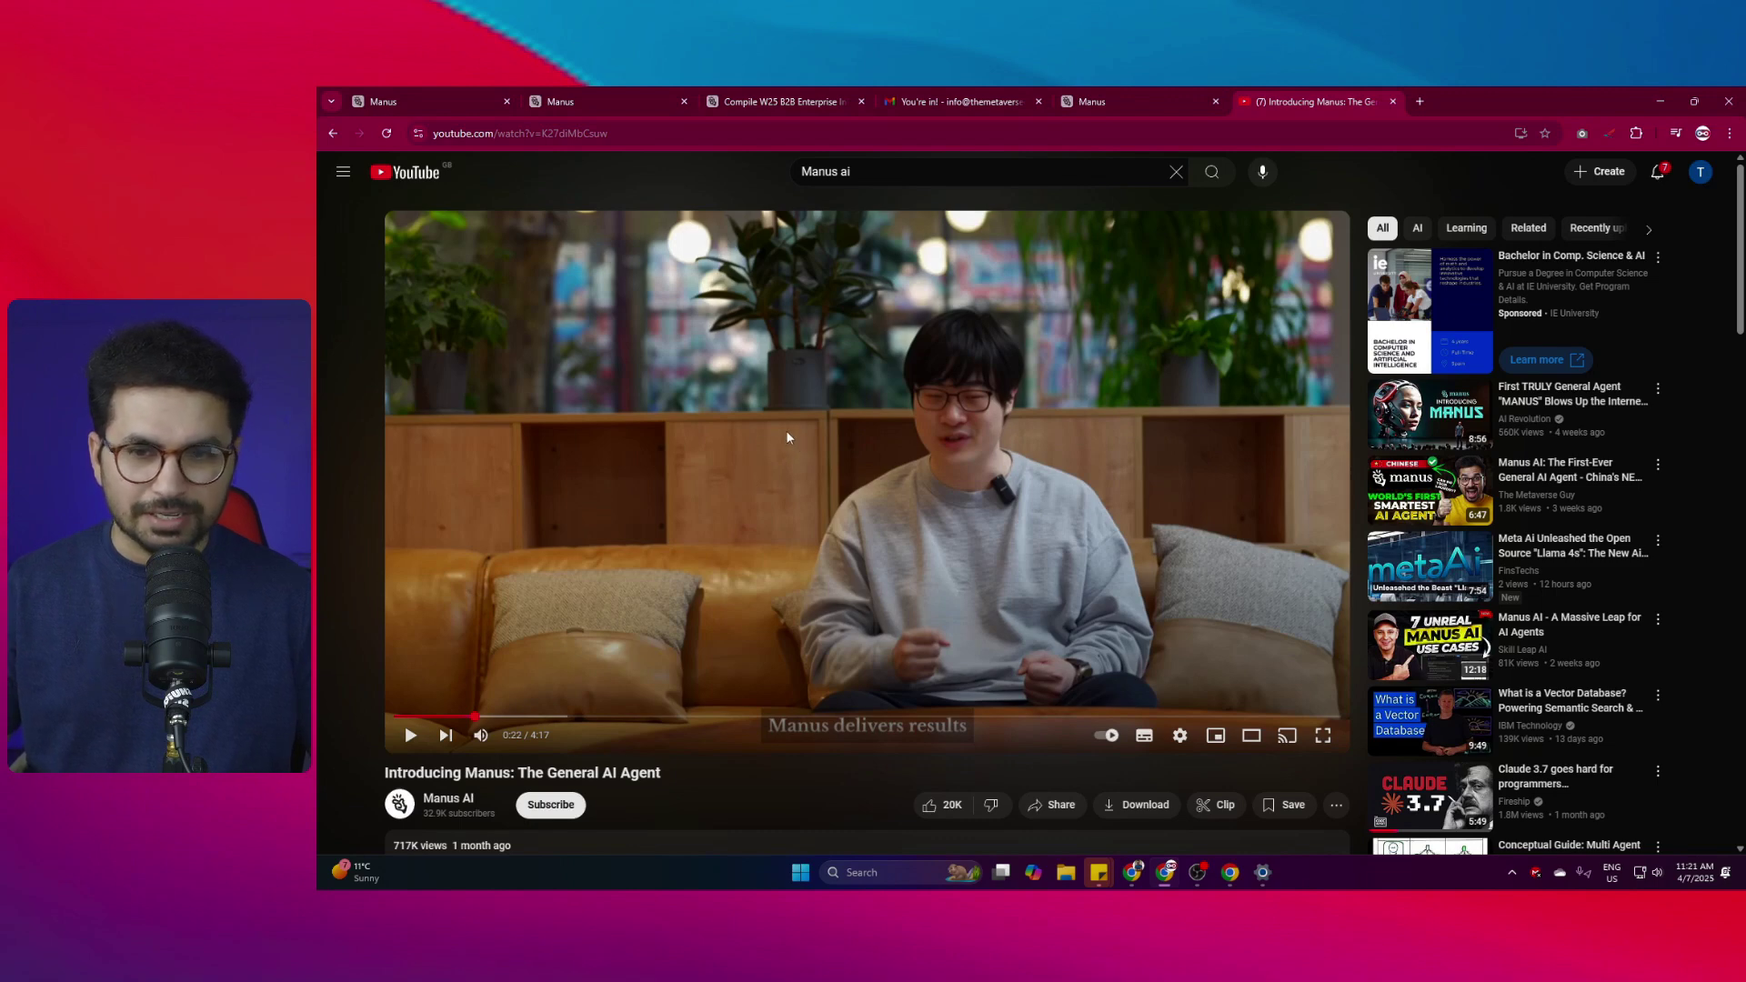
key(ctrl+shift+Tab)
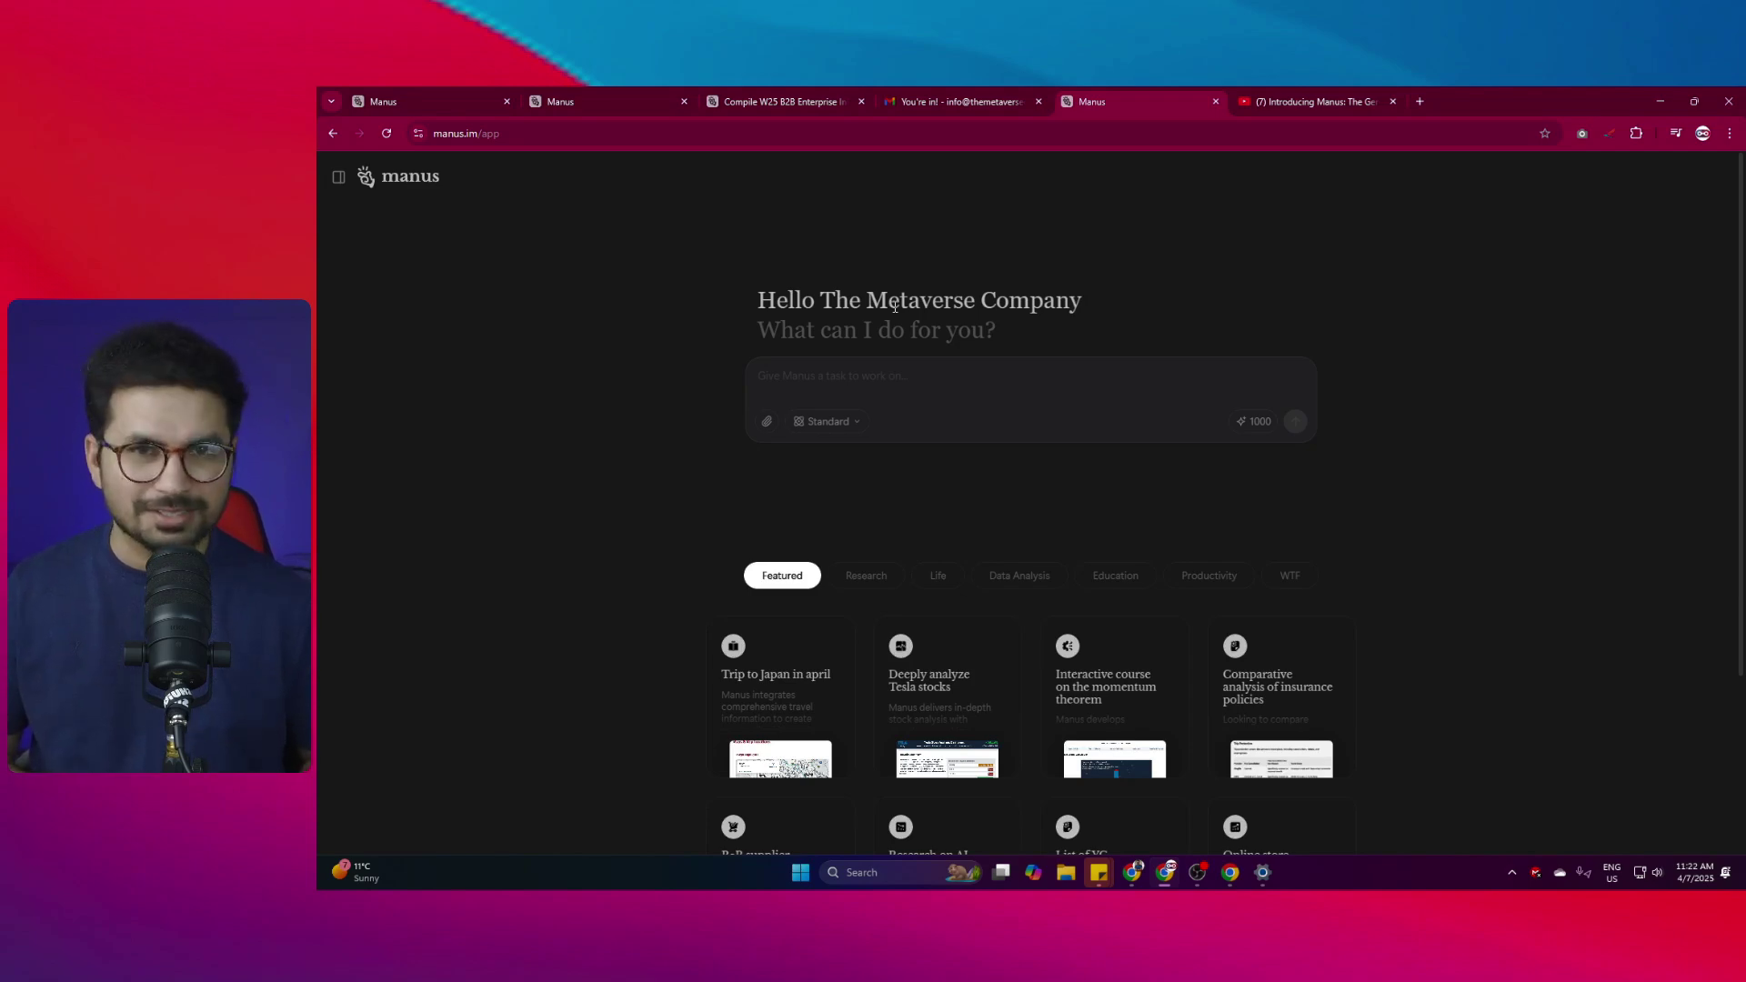
scroll(894, 306, down, 3)
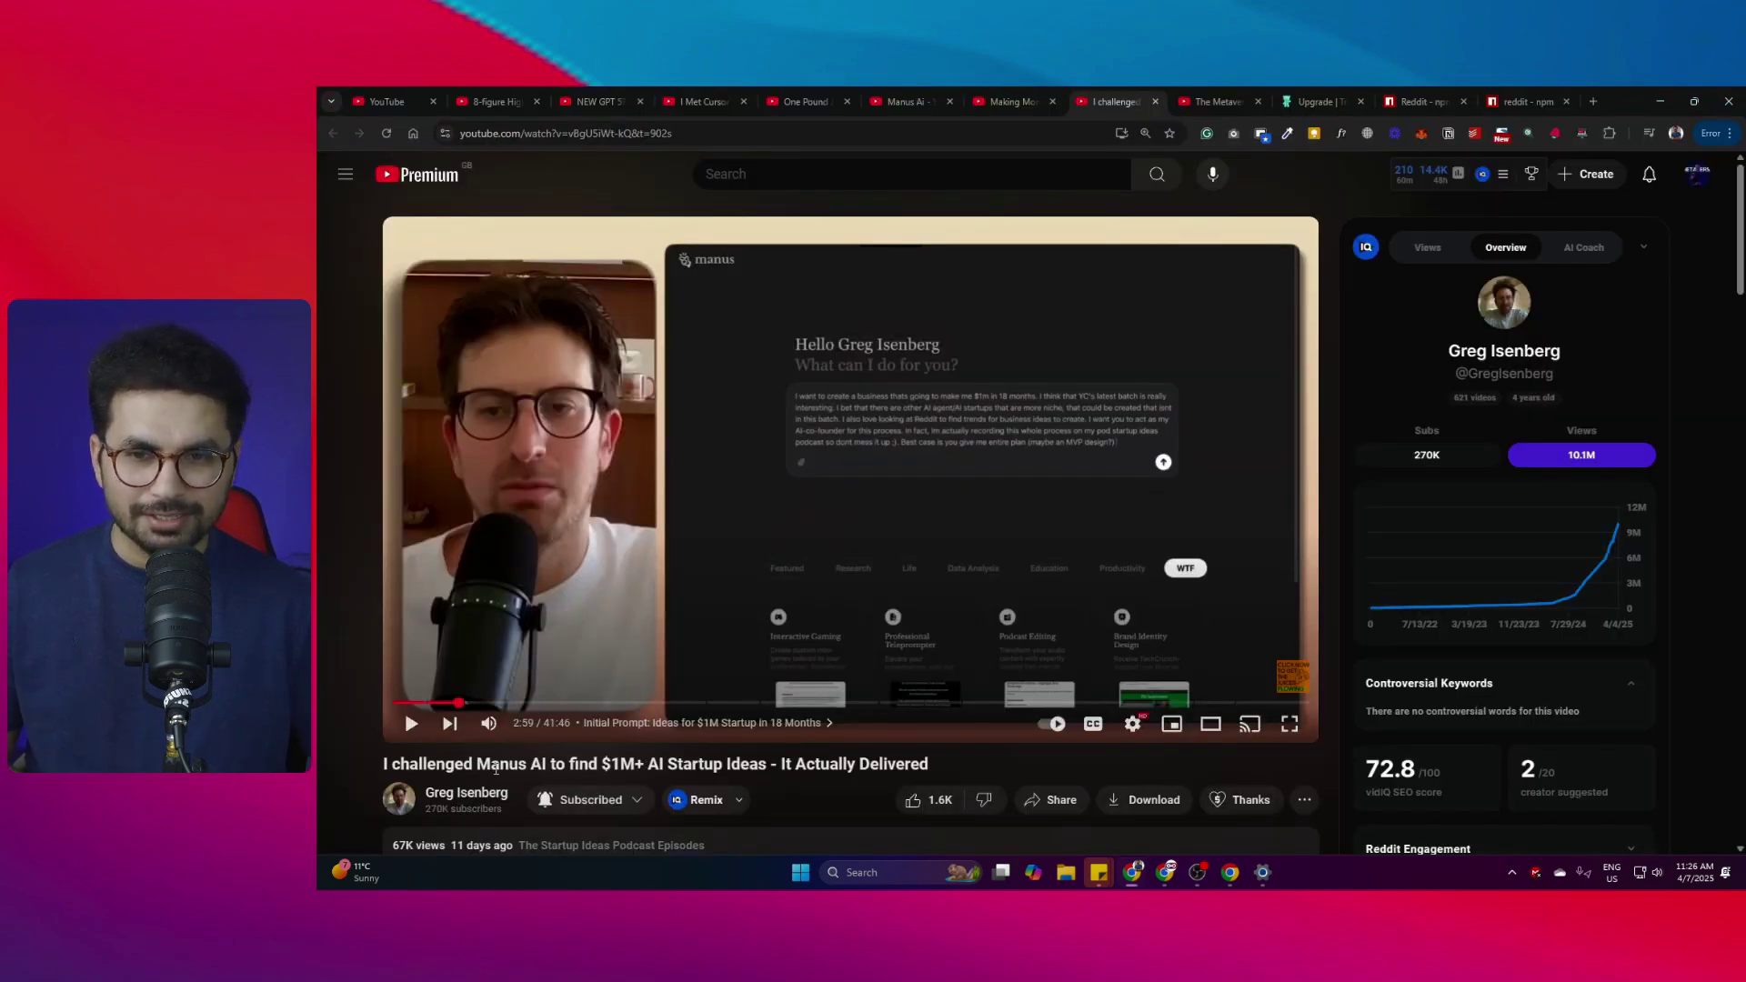
Highlight the YouTube title 'I challenged Manus AI to find $1M+ AI Startup Ideas'.
drag(478, 762, 640, 760)
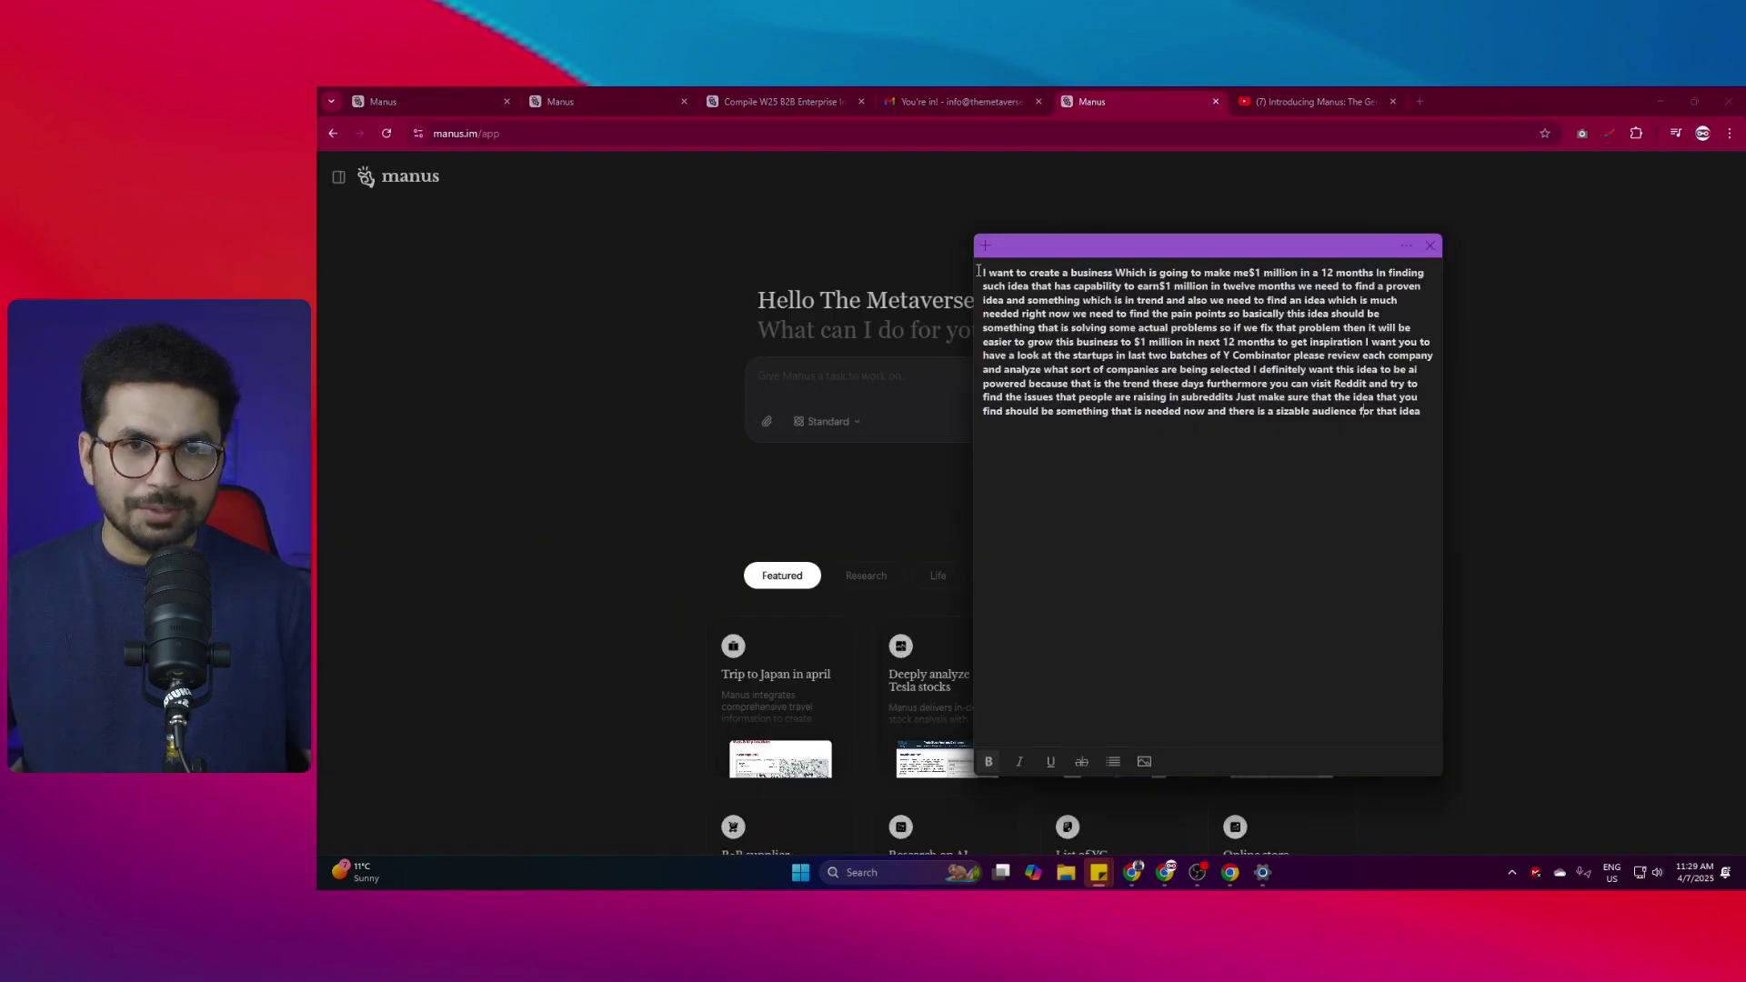
Paste the Sticky Notes prompt for a $1M AI idea from YC and Reddit into Manus.
drag(978, 270, 1422, 418)
key(ctrl+c)
click(841, 373)
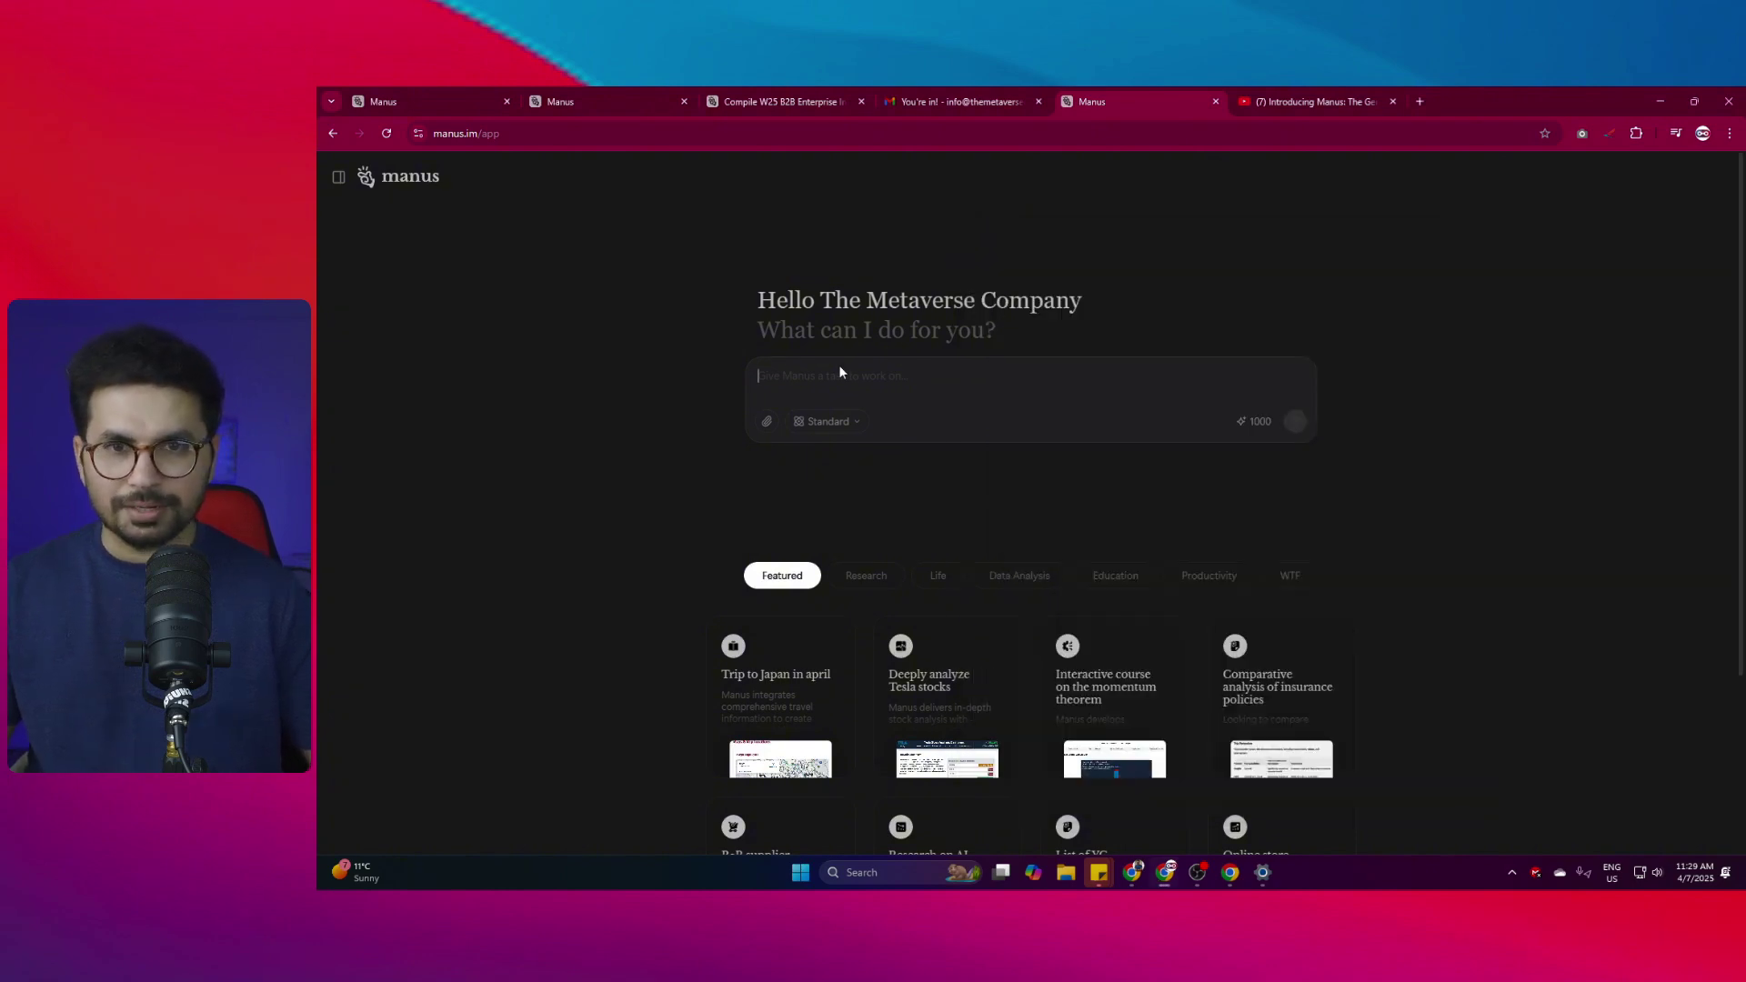
key(ctrl+v)
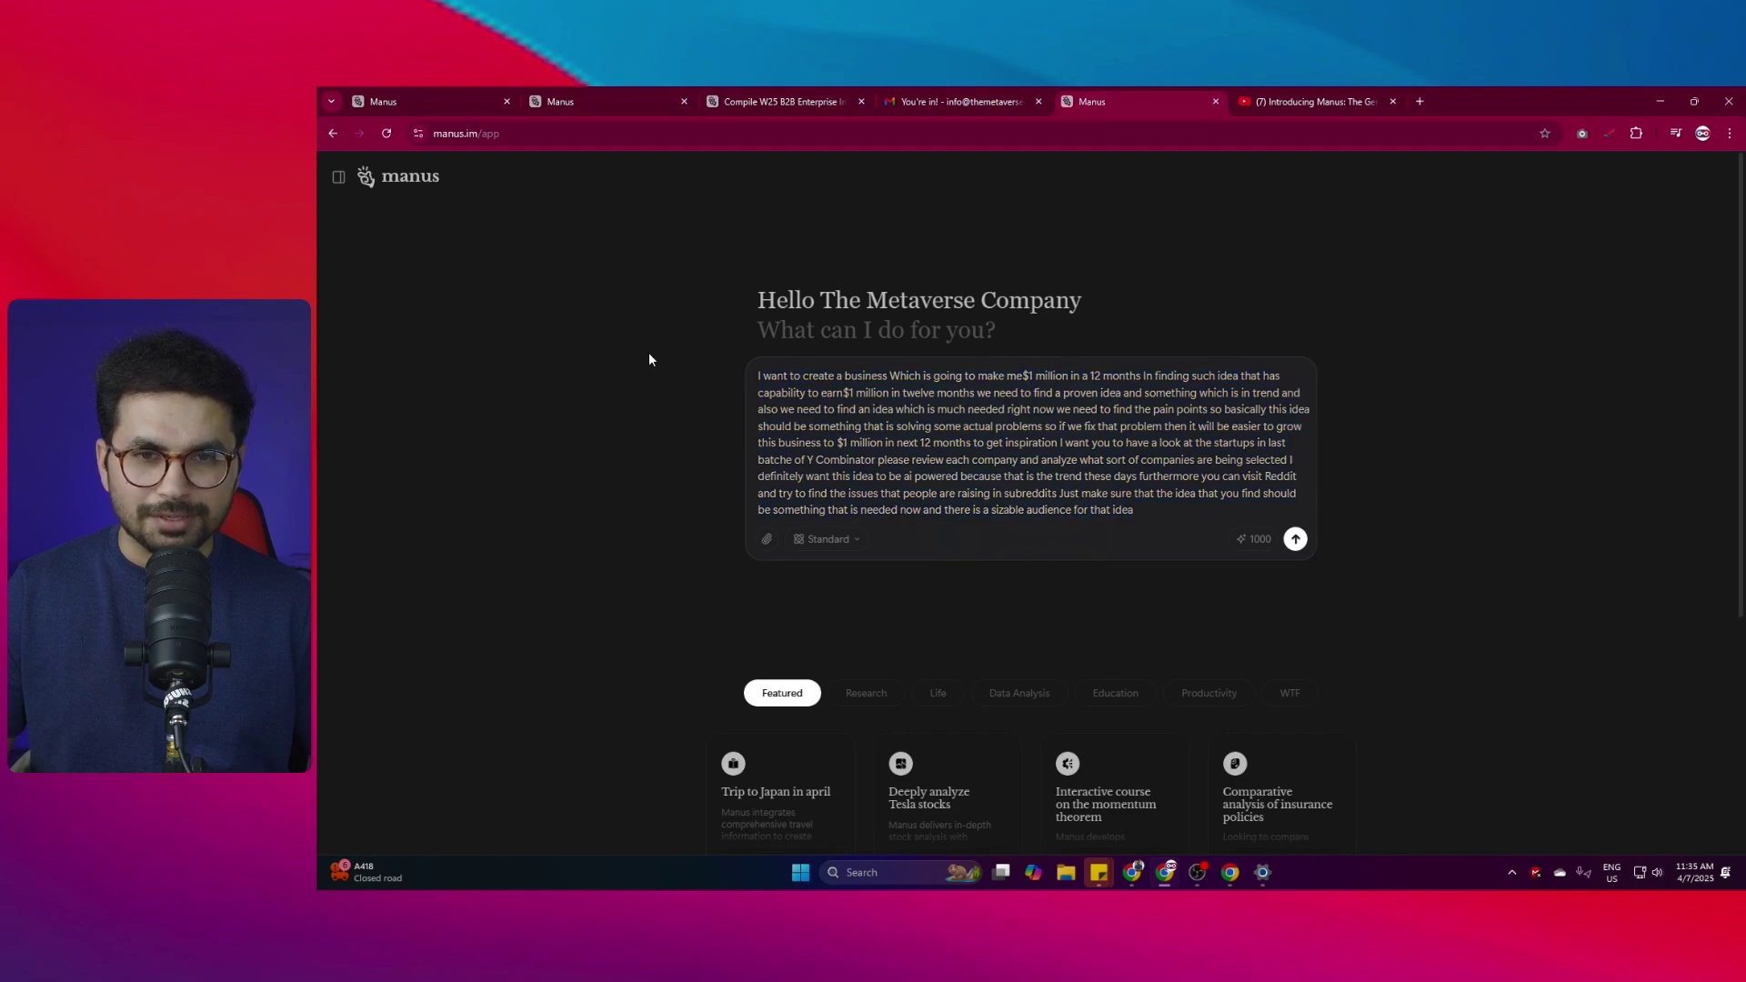
Submit the prompt, enable browser notifications, and dismiss the Tips box.
click(1295, 539)
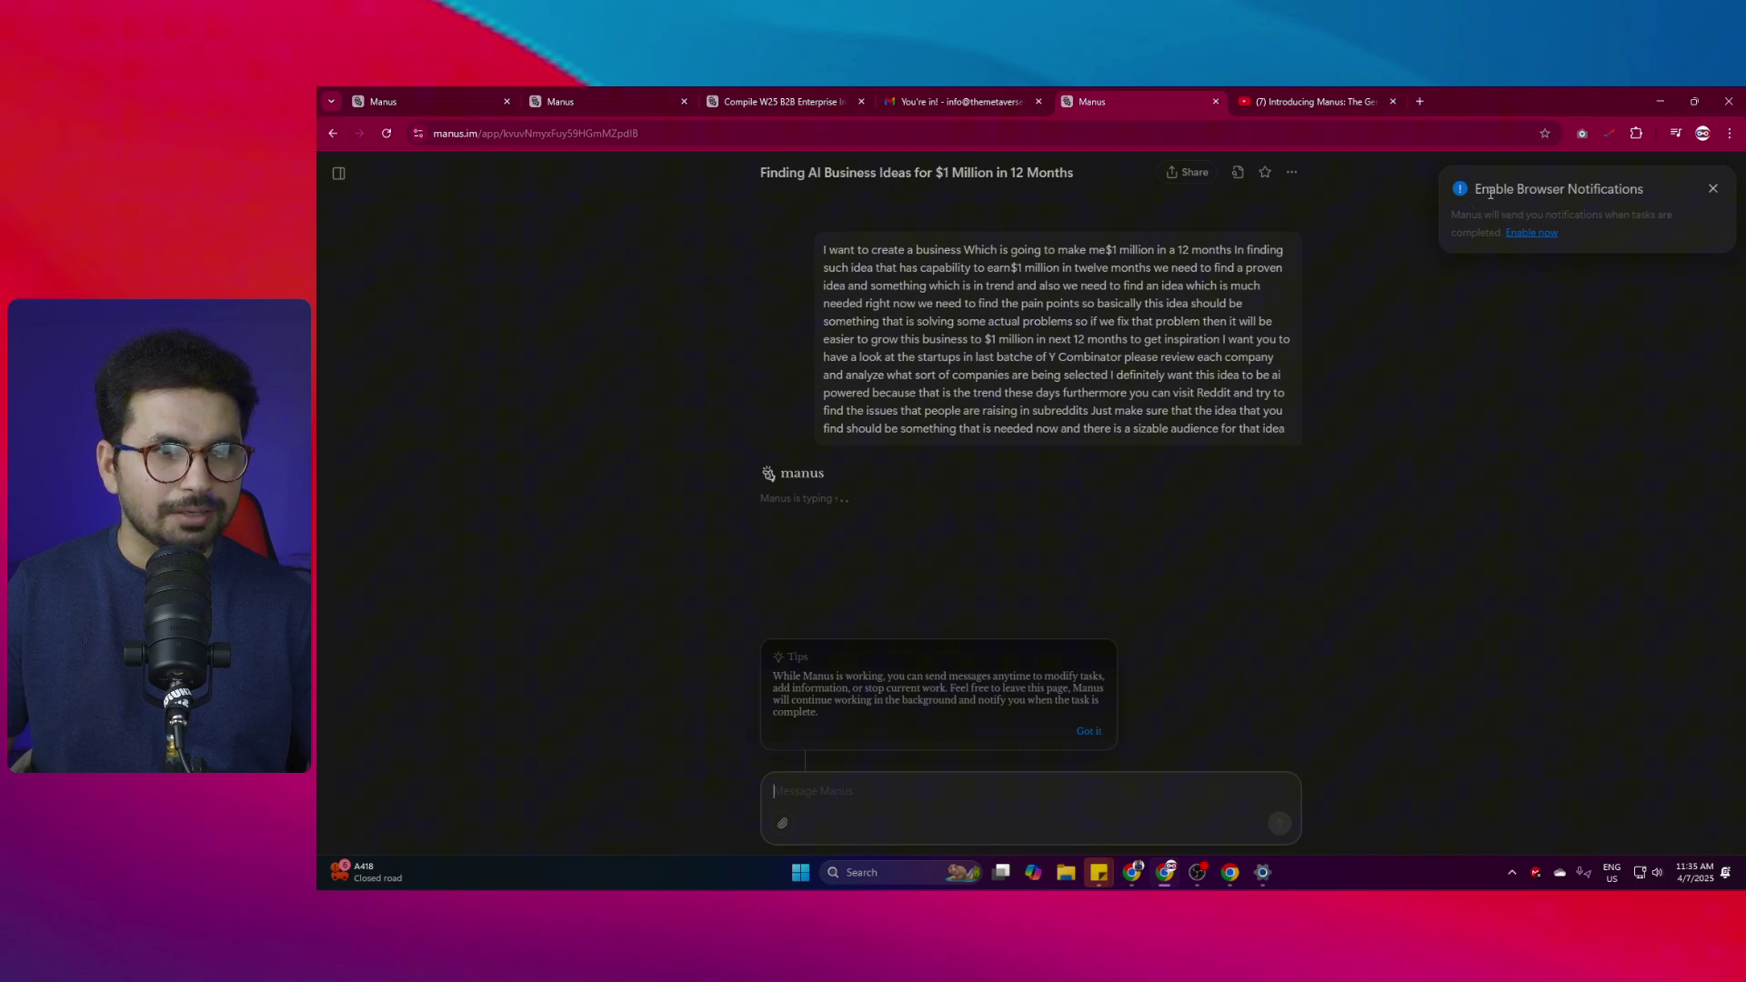
click(1536, 235)
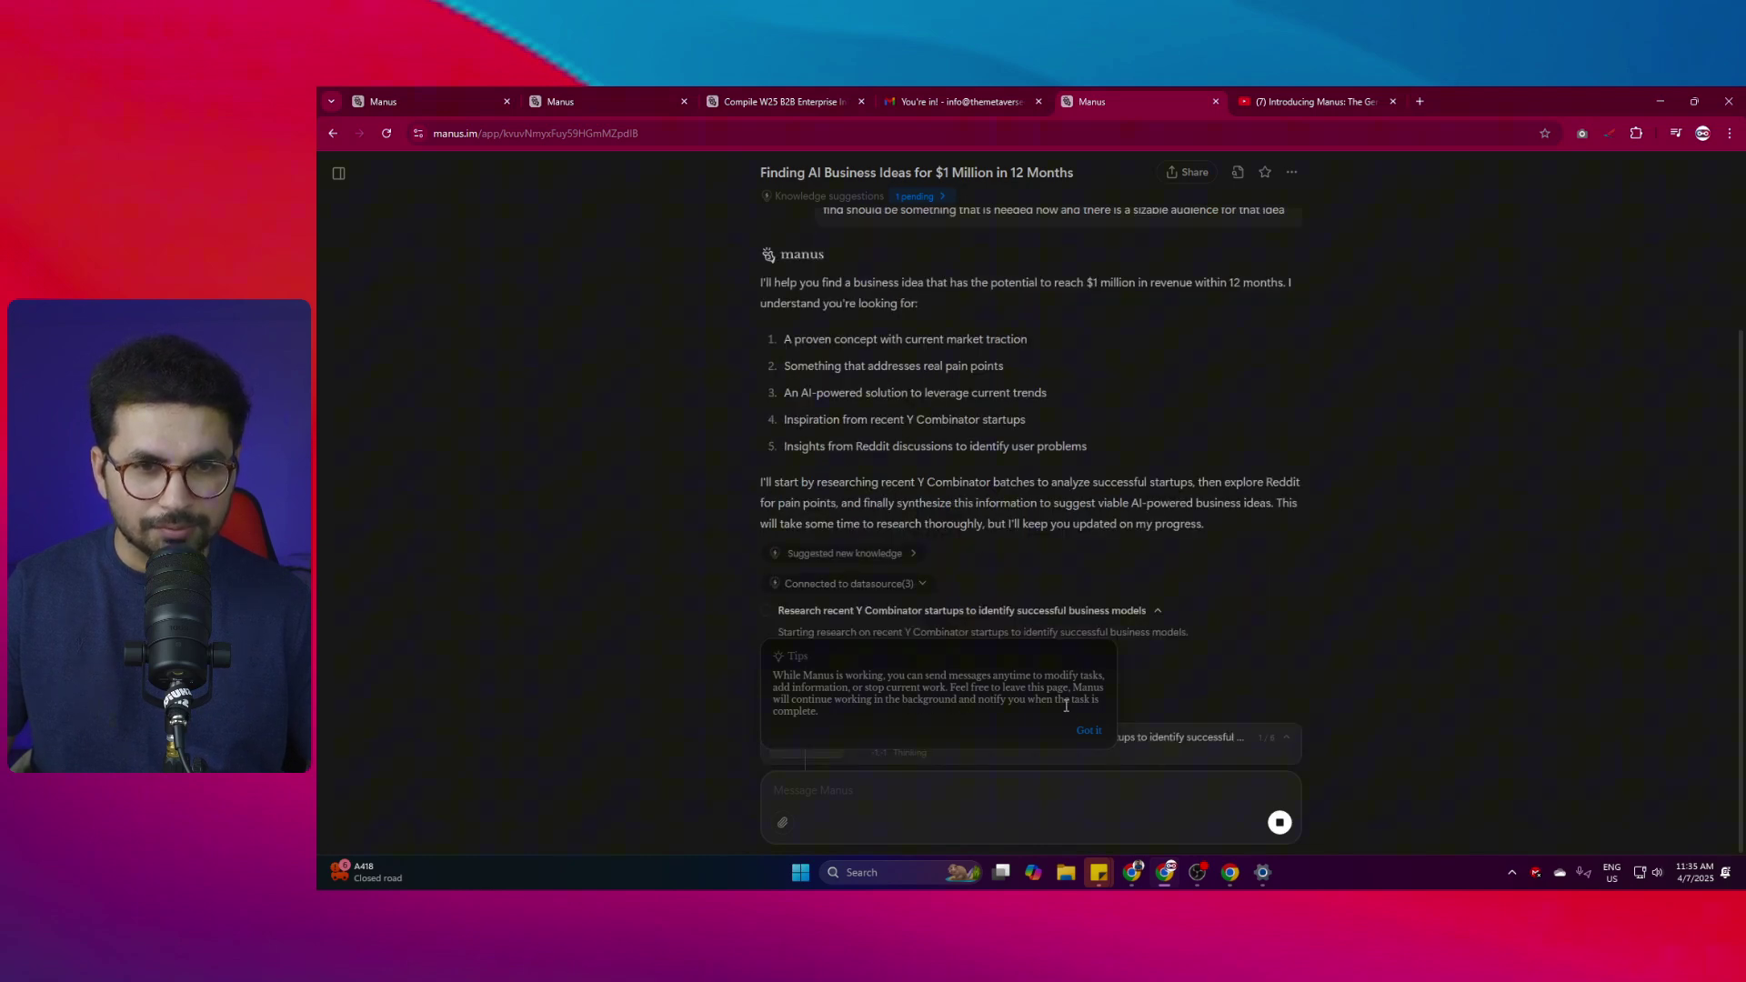
click(1089, 733)
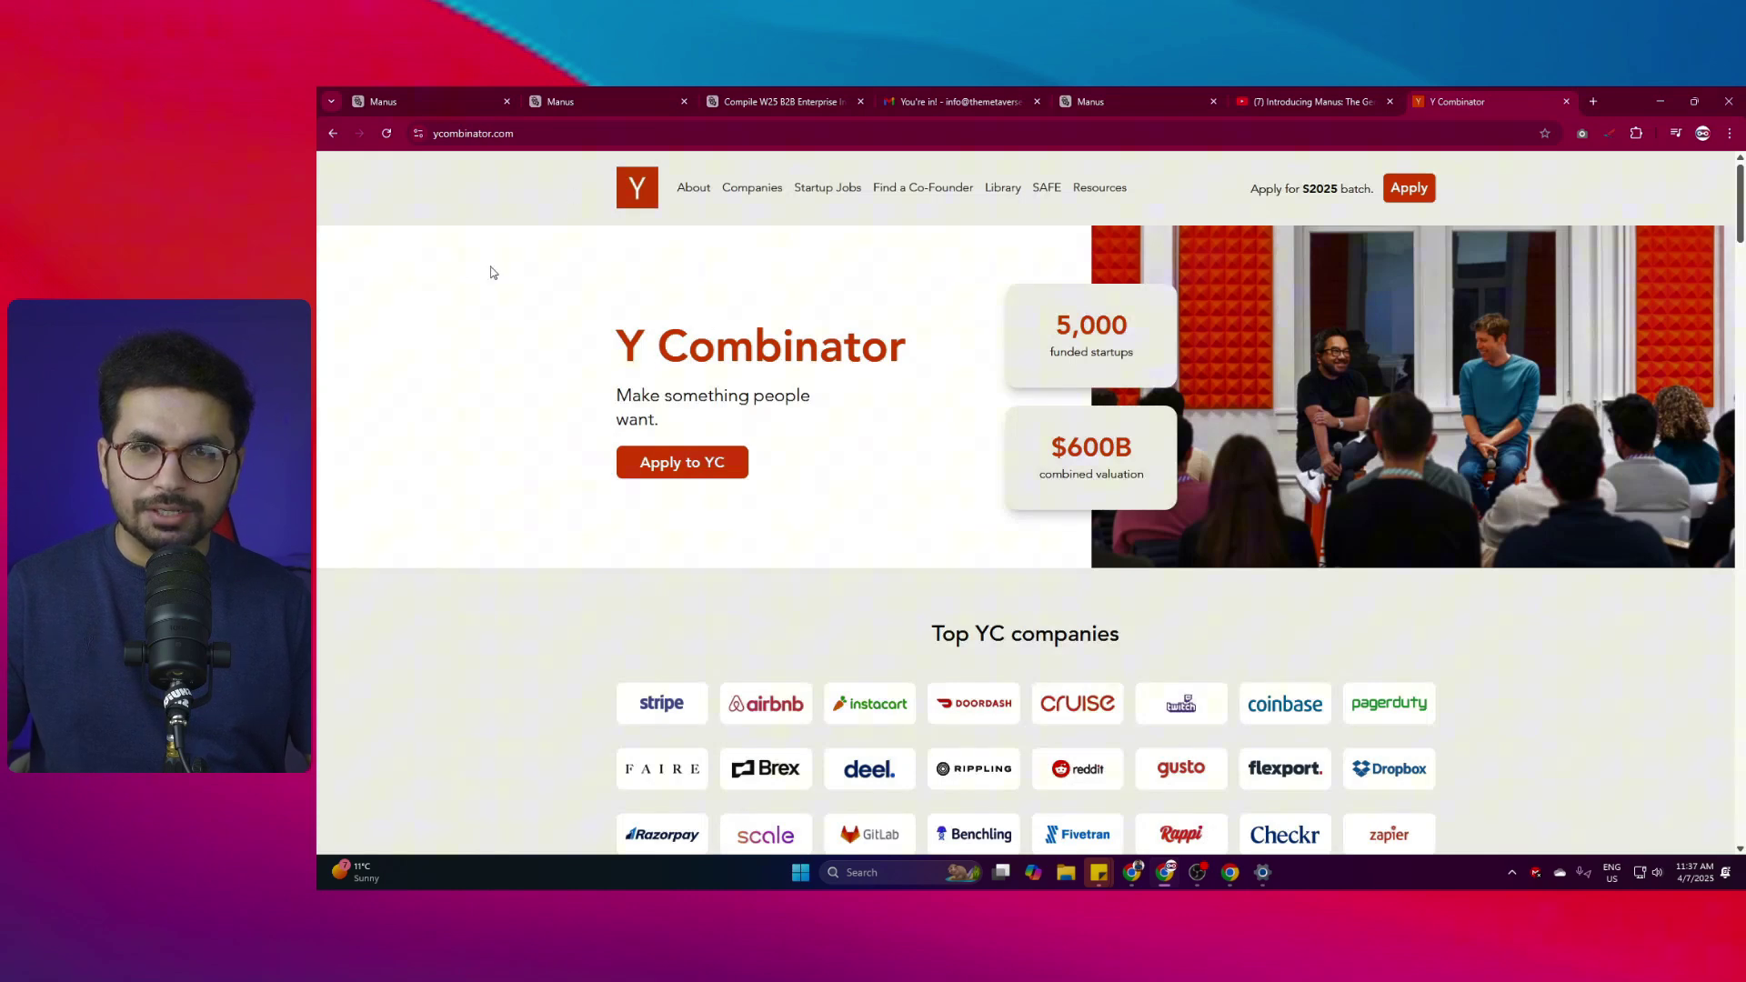
Open the YC Startup Directory from the Companies menu and scroll the listing.
mouse_move(750, 194)
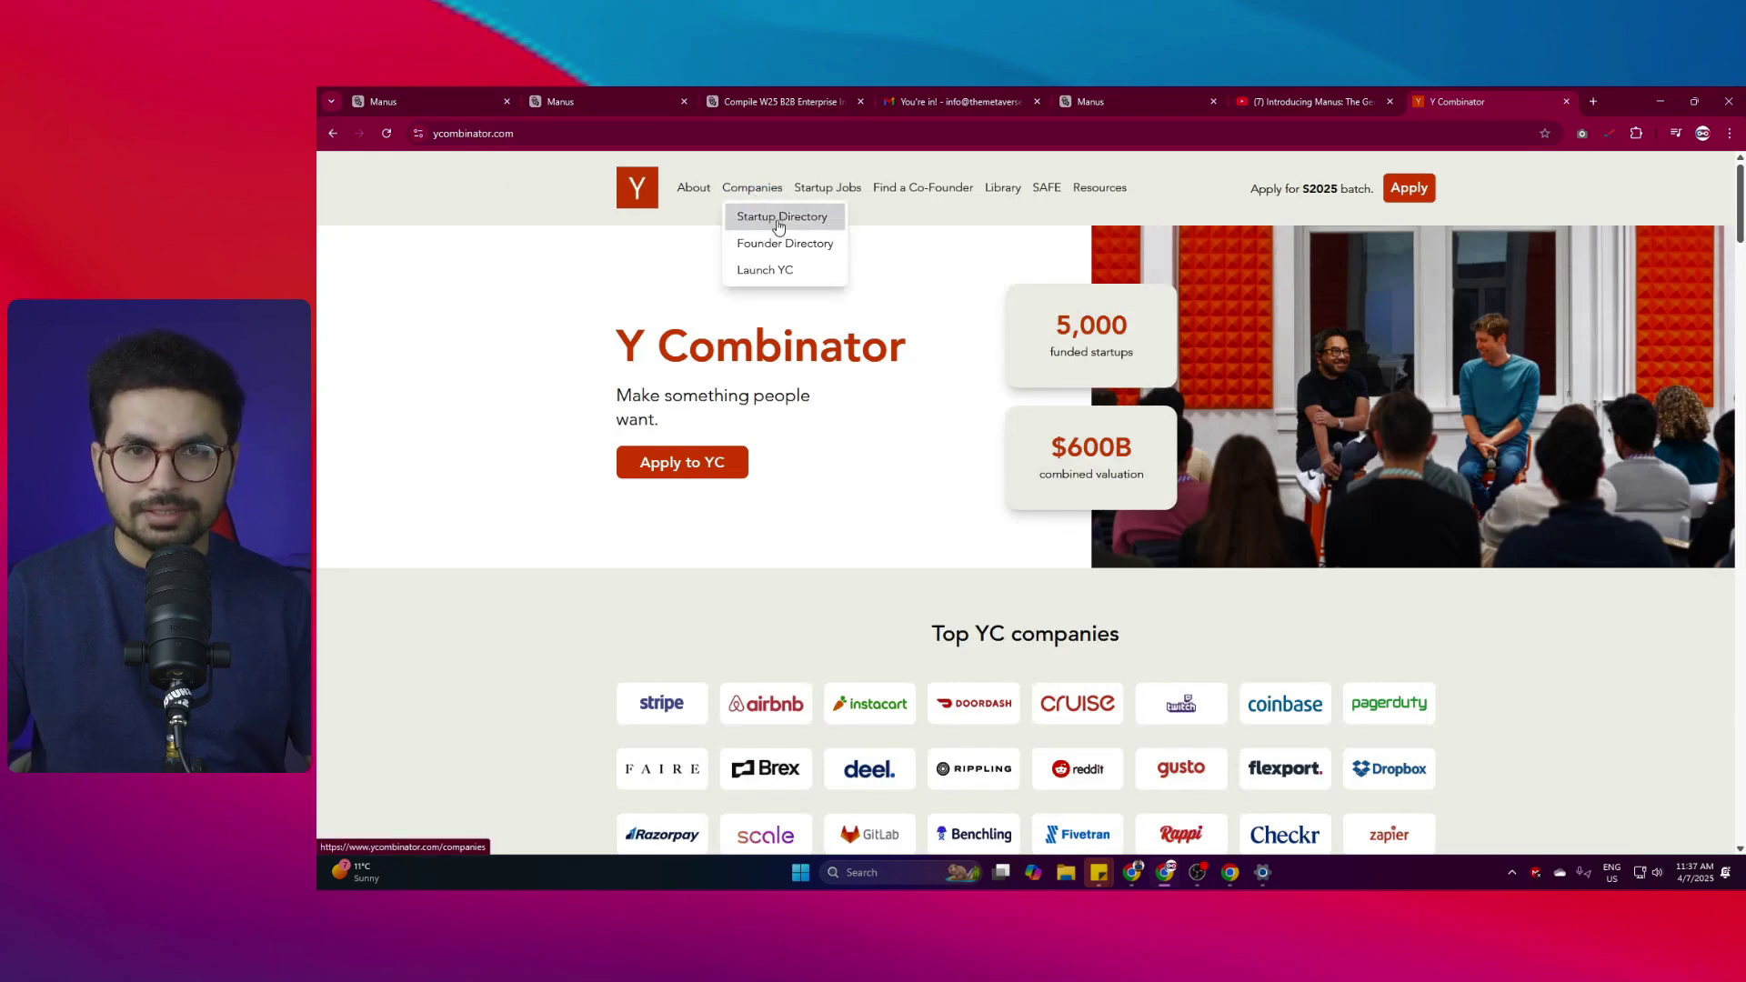
click(771, 223)
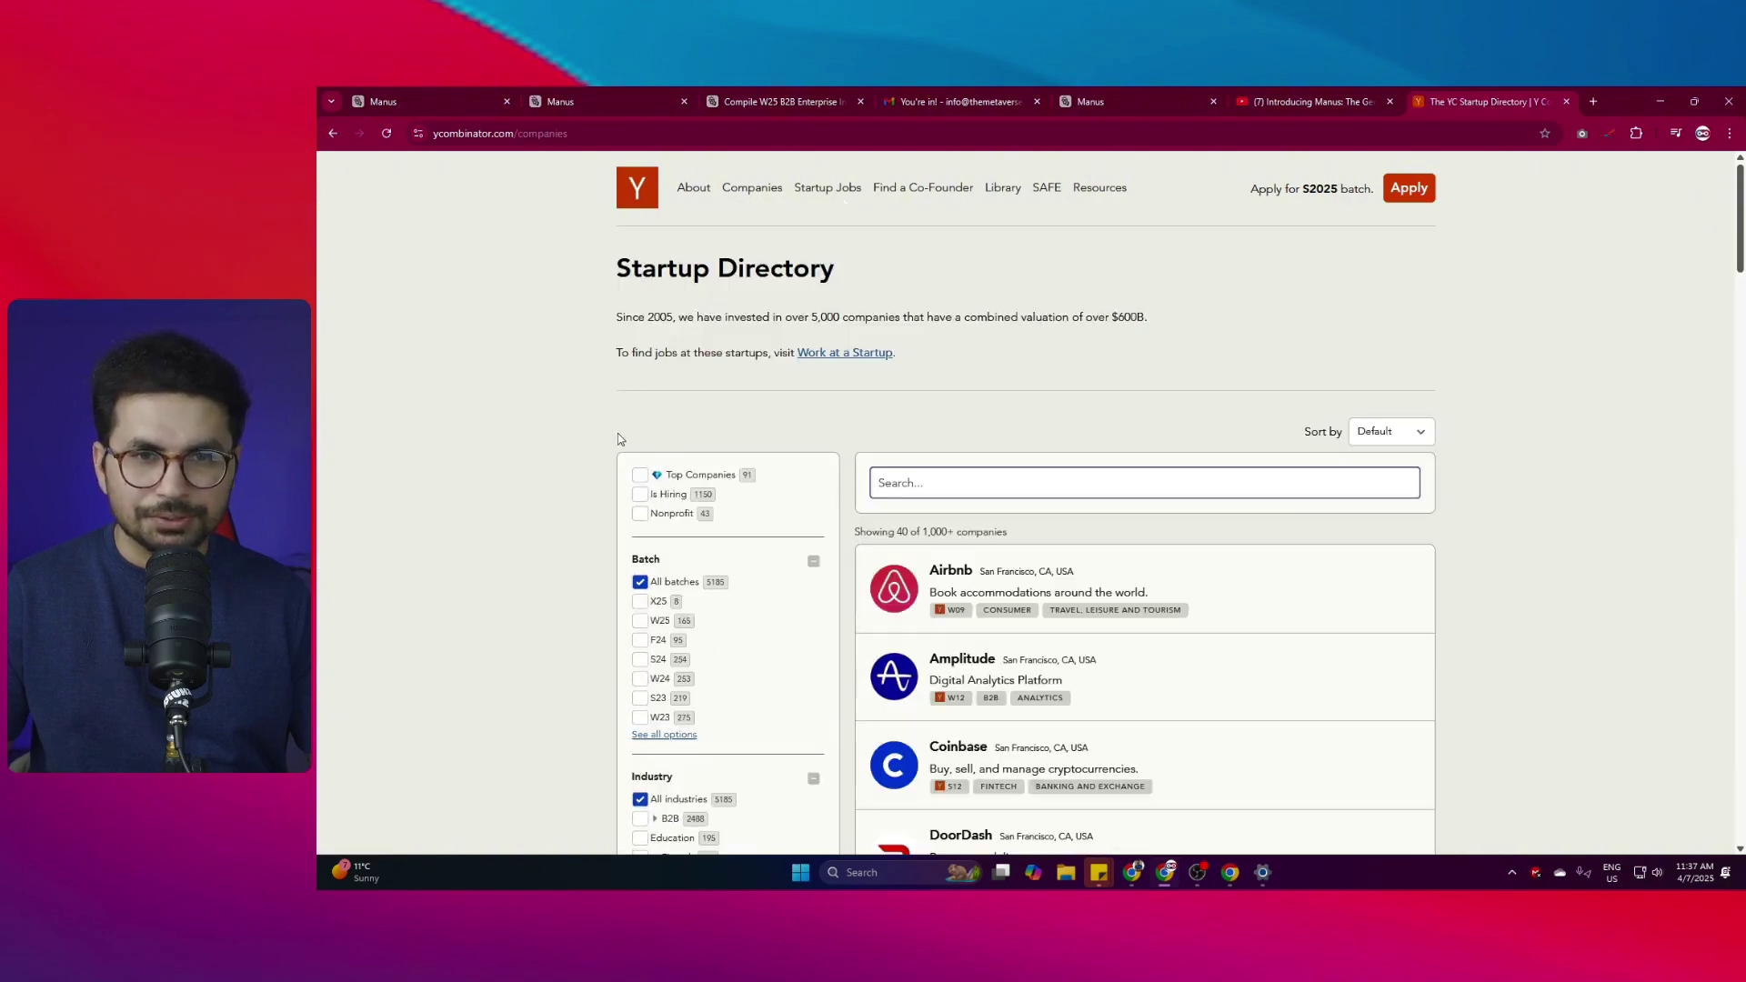
scroll(619, 437, down, 3)
scroll(826, 511, up, 3)
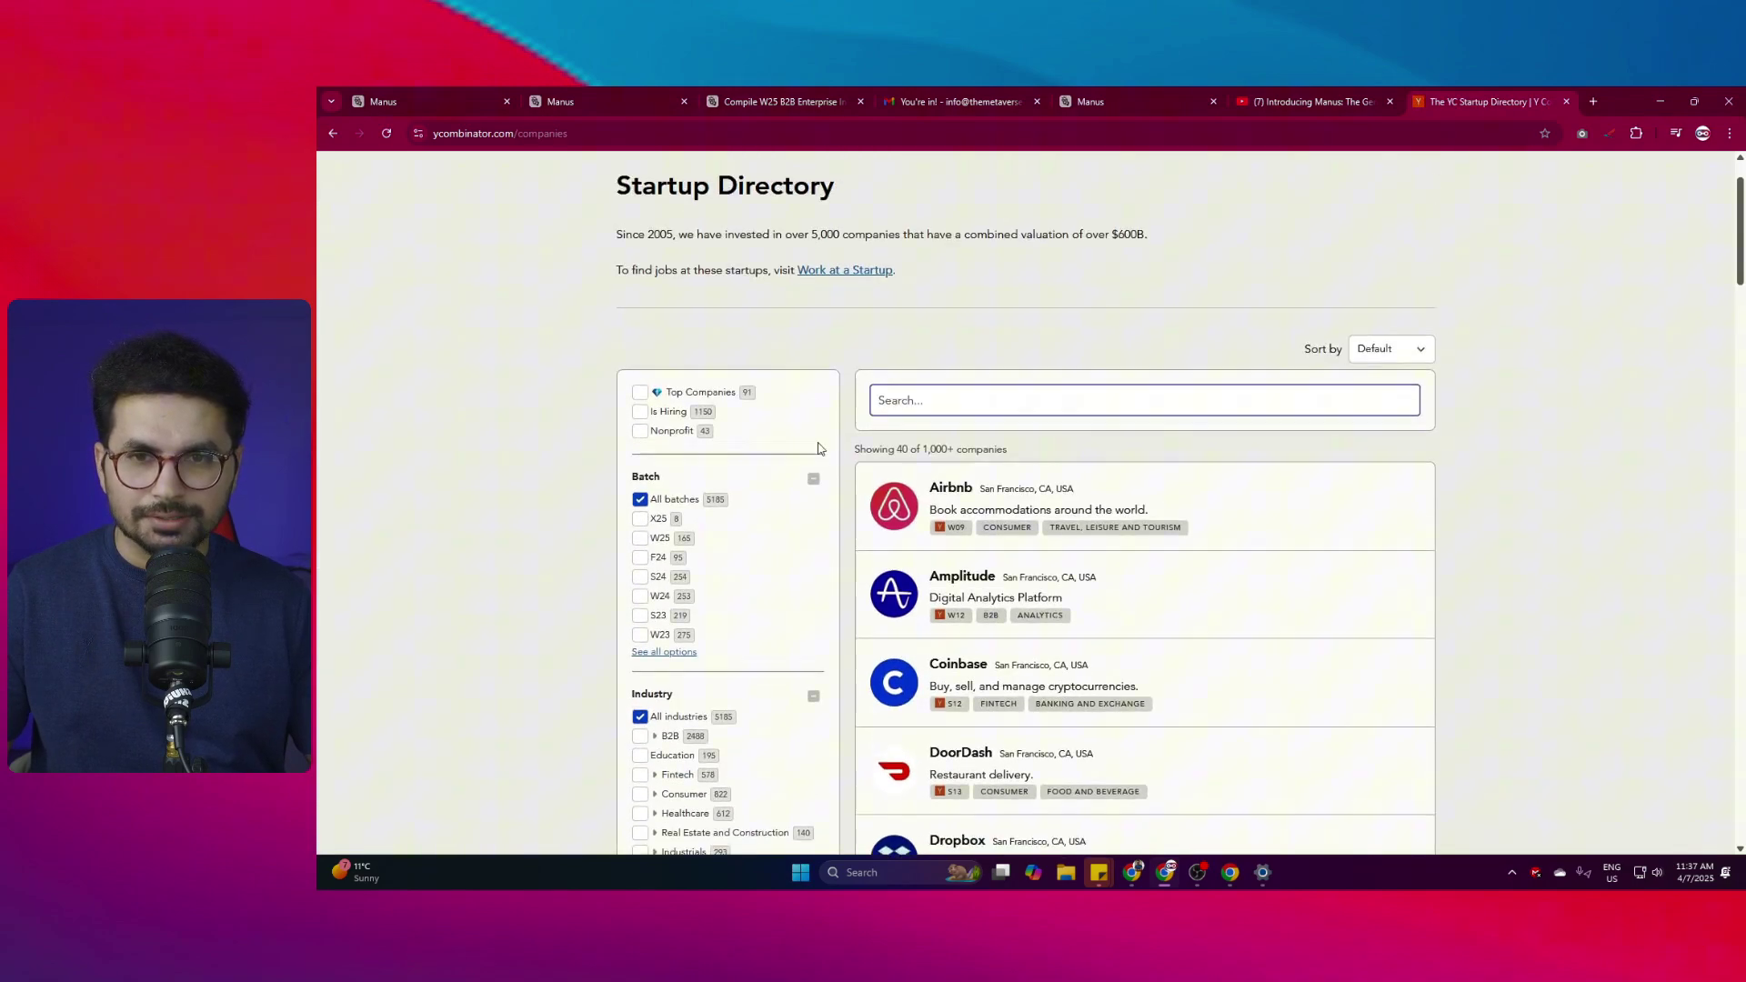
scroll(716, 406, down, 2)
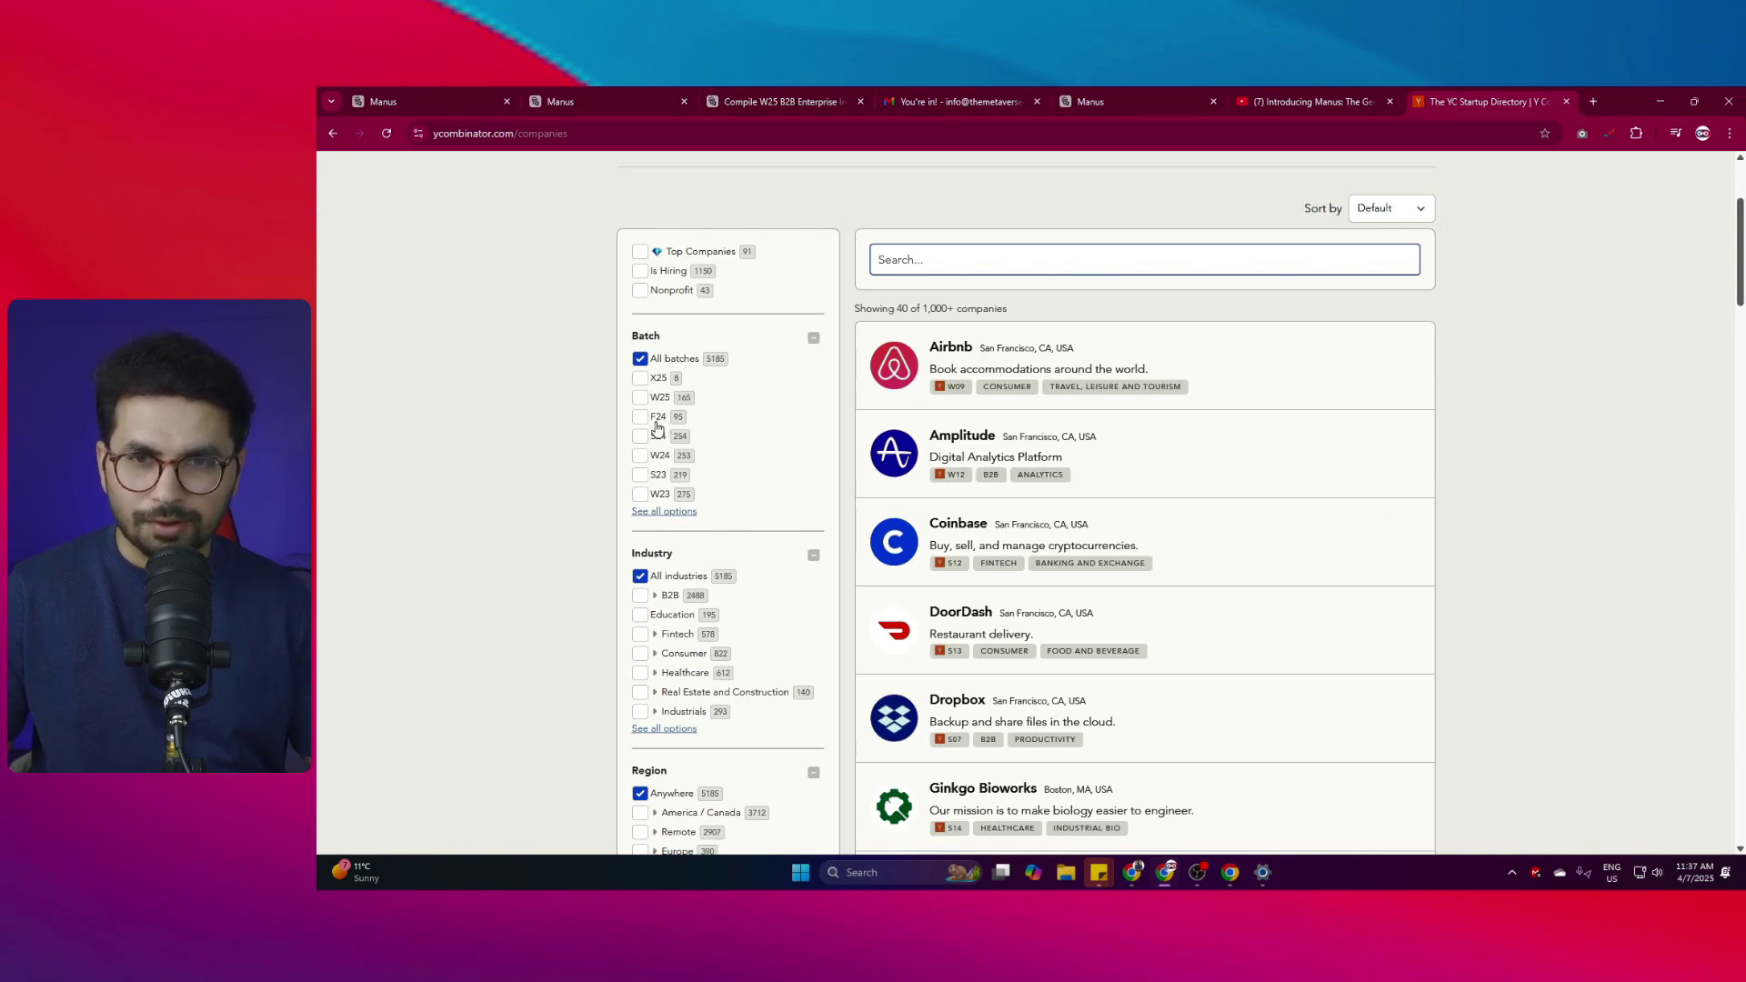
Try the S24, W24 and S23 batch filters, then clear them all.
click(653, 437)
click(656, 455)
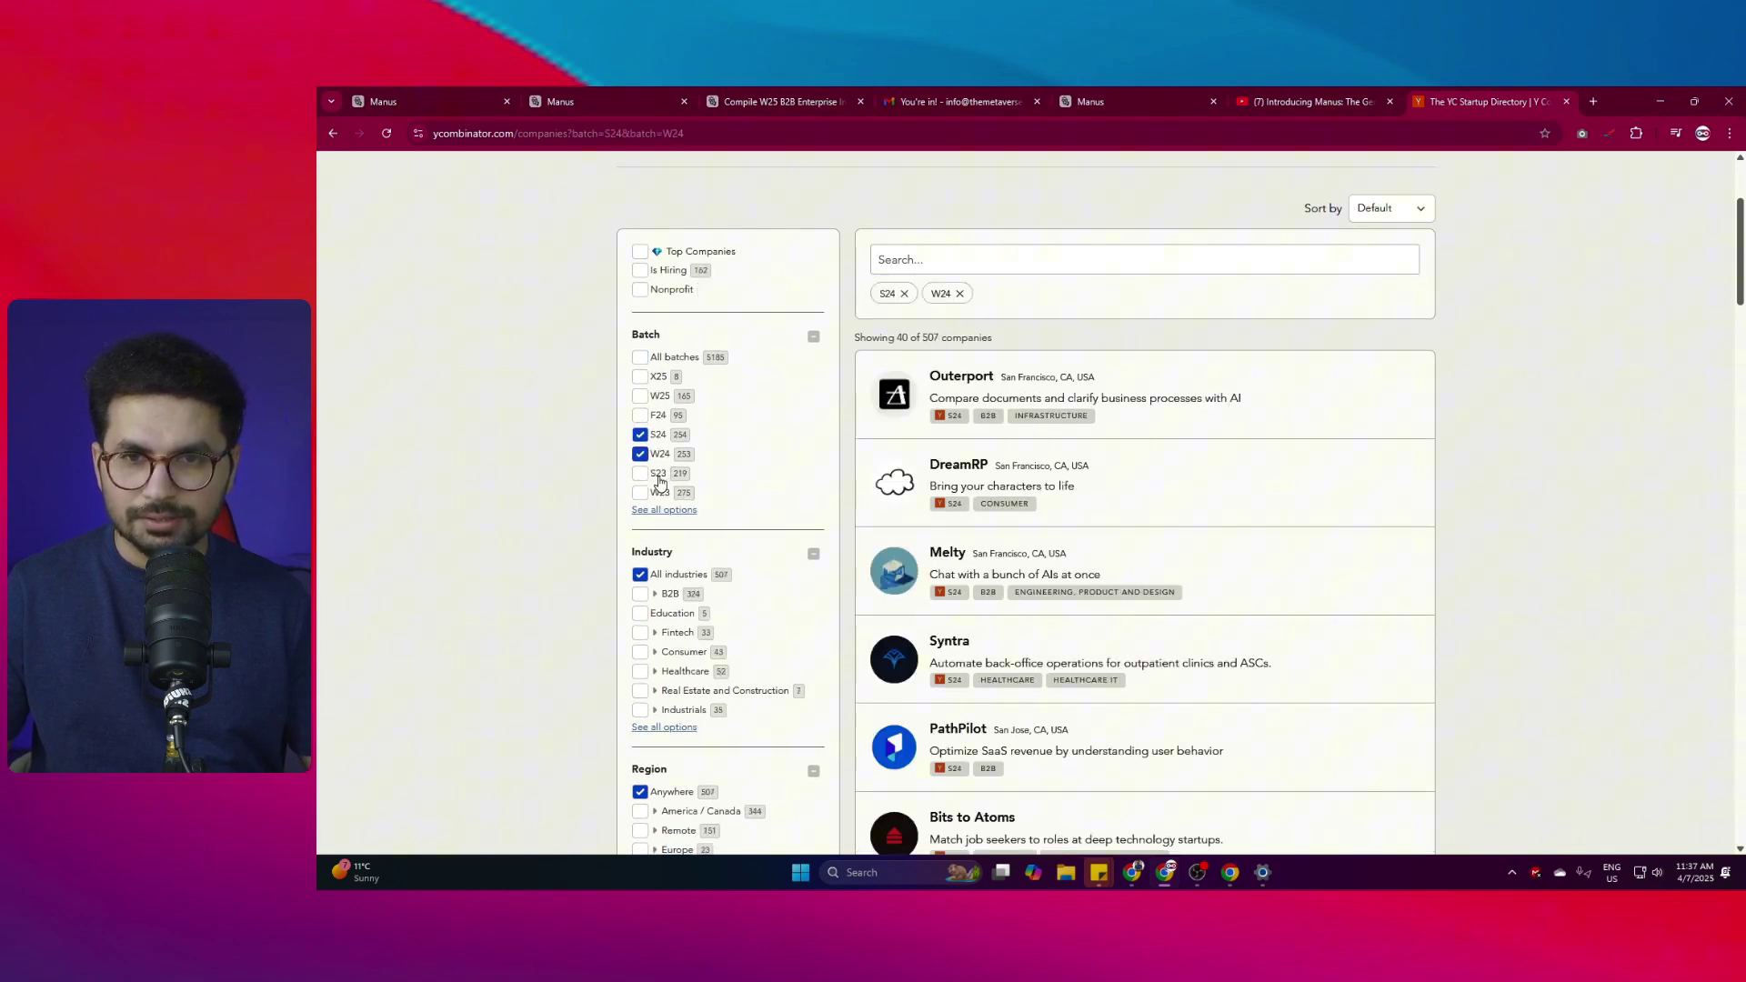
click(644, 475)
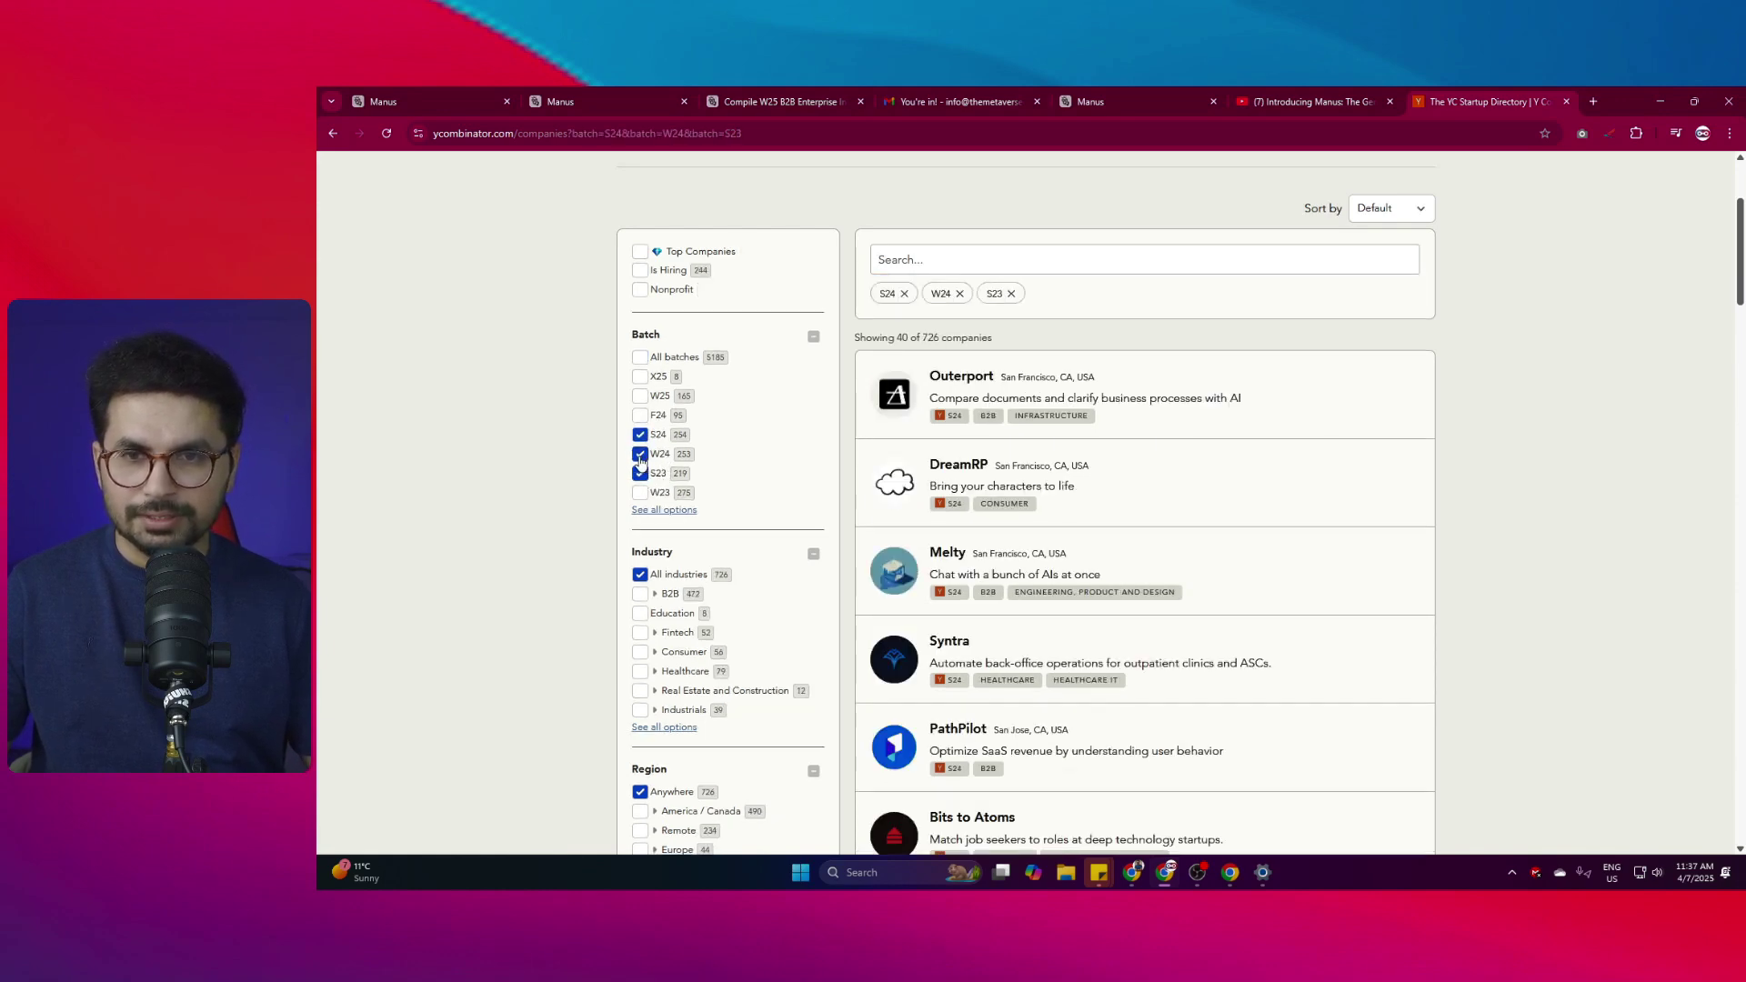
click(640, 453)
click(640, 435)
click(644, 471)
Apply and remove the Fintech industry filter while browsing the company list.
scroll(1000, 527, down, 3)
scroll(739, 475, up, 4)
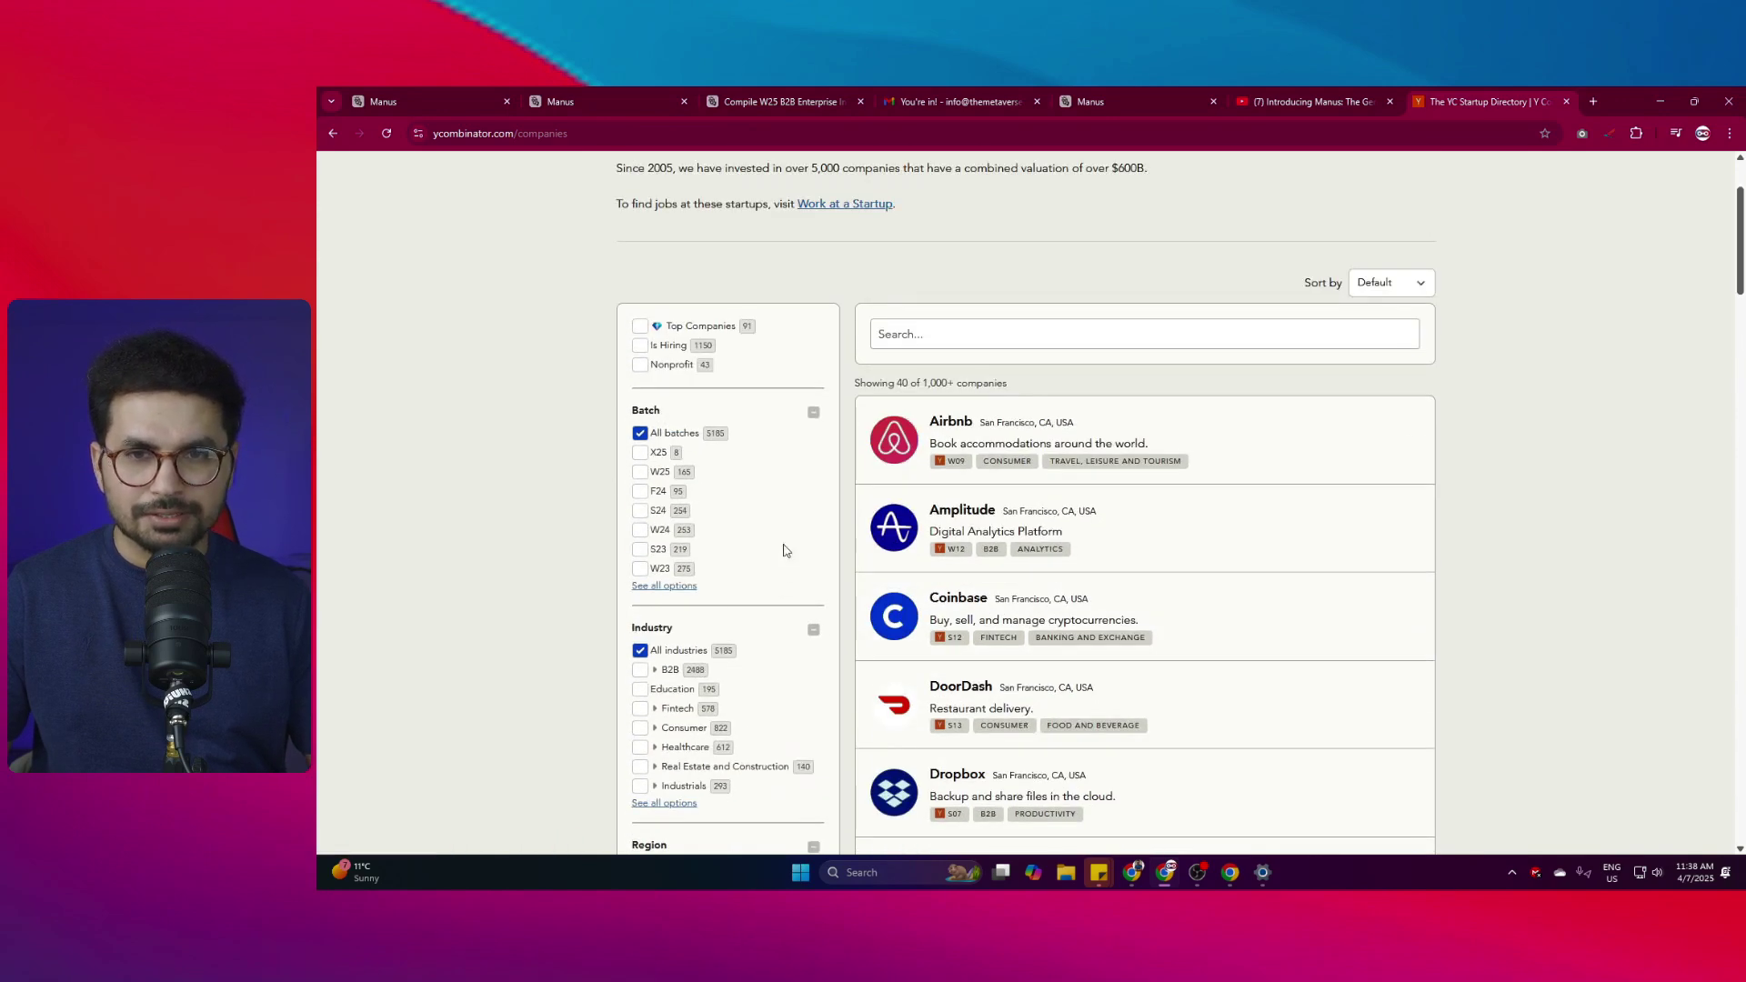
scroll(676, 453, down, 2)
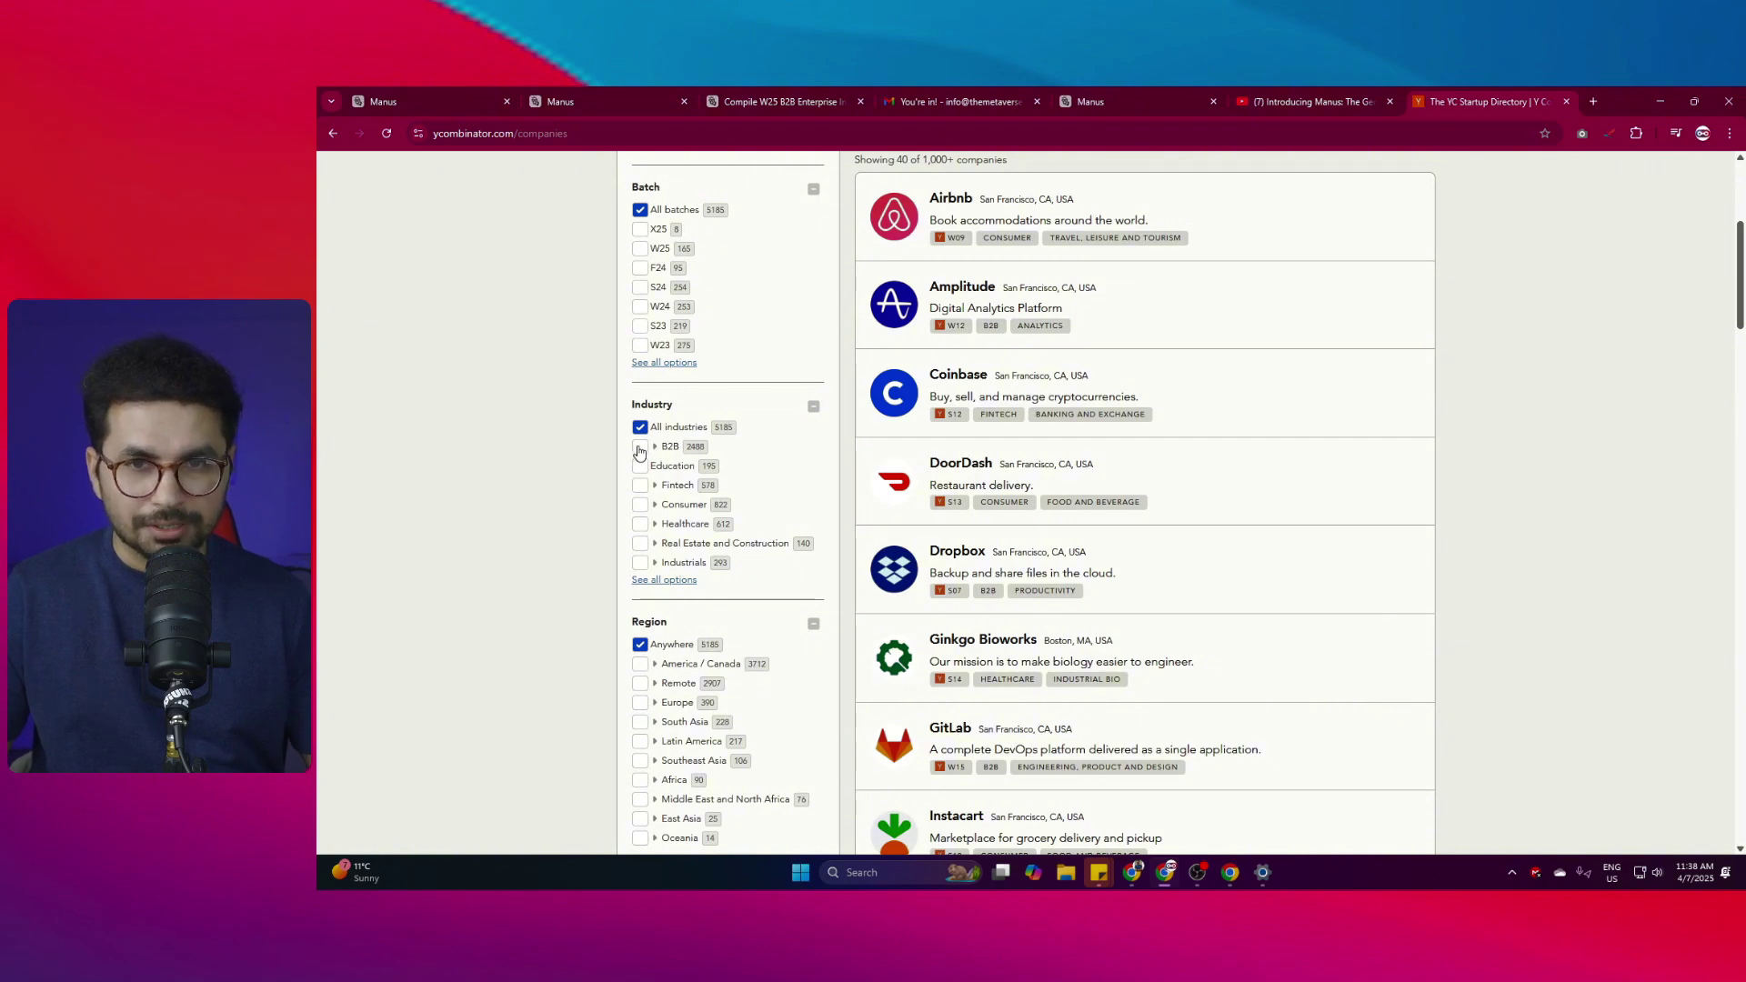
click(640, 485)
click(640, 485)
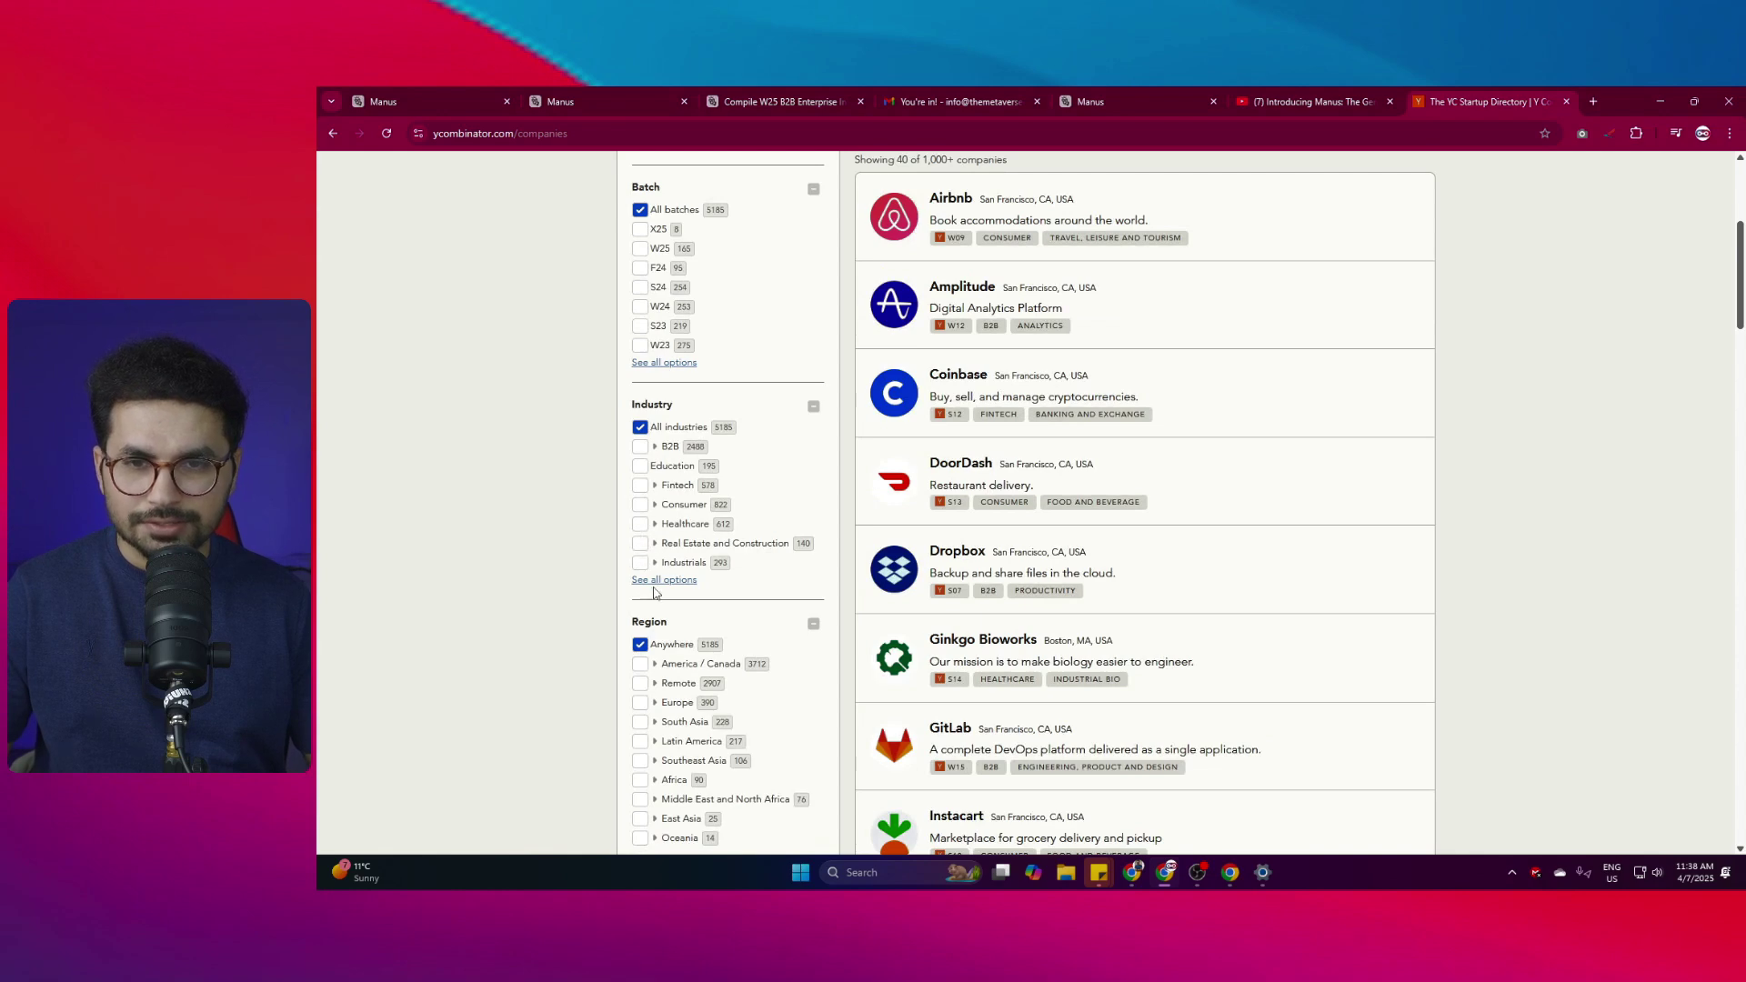
scroll(636, 550, down, 3)
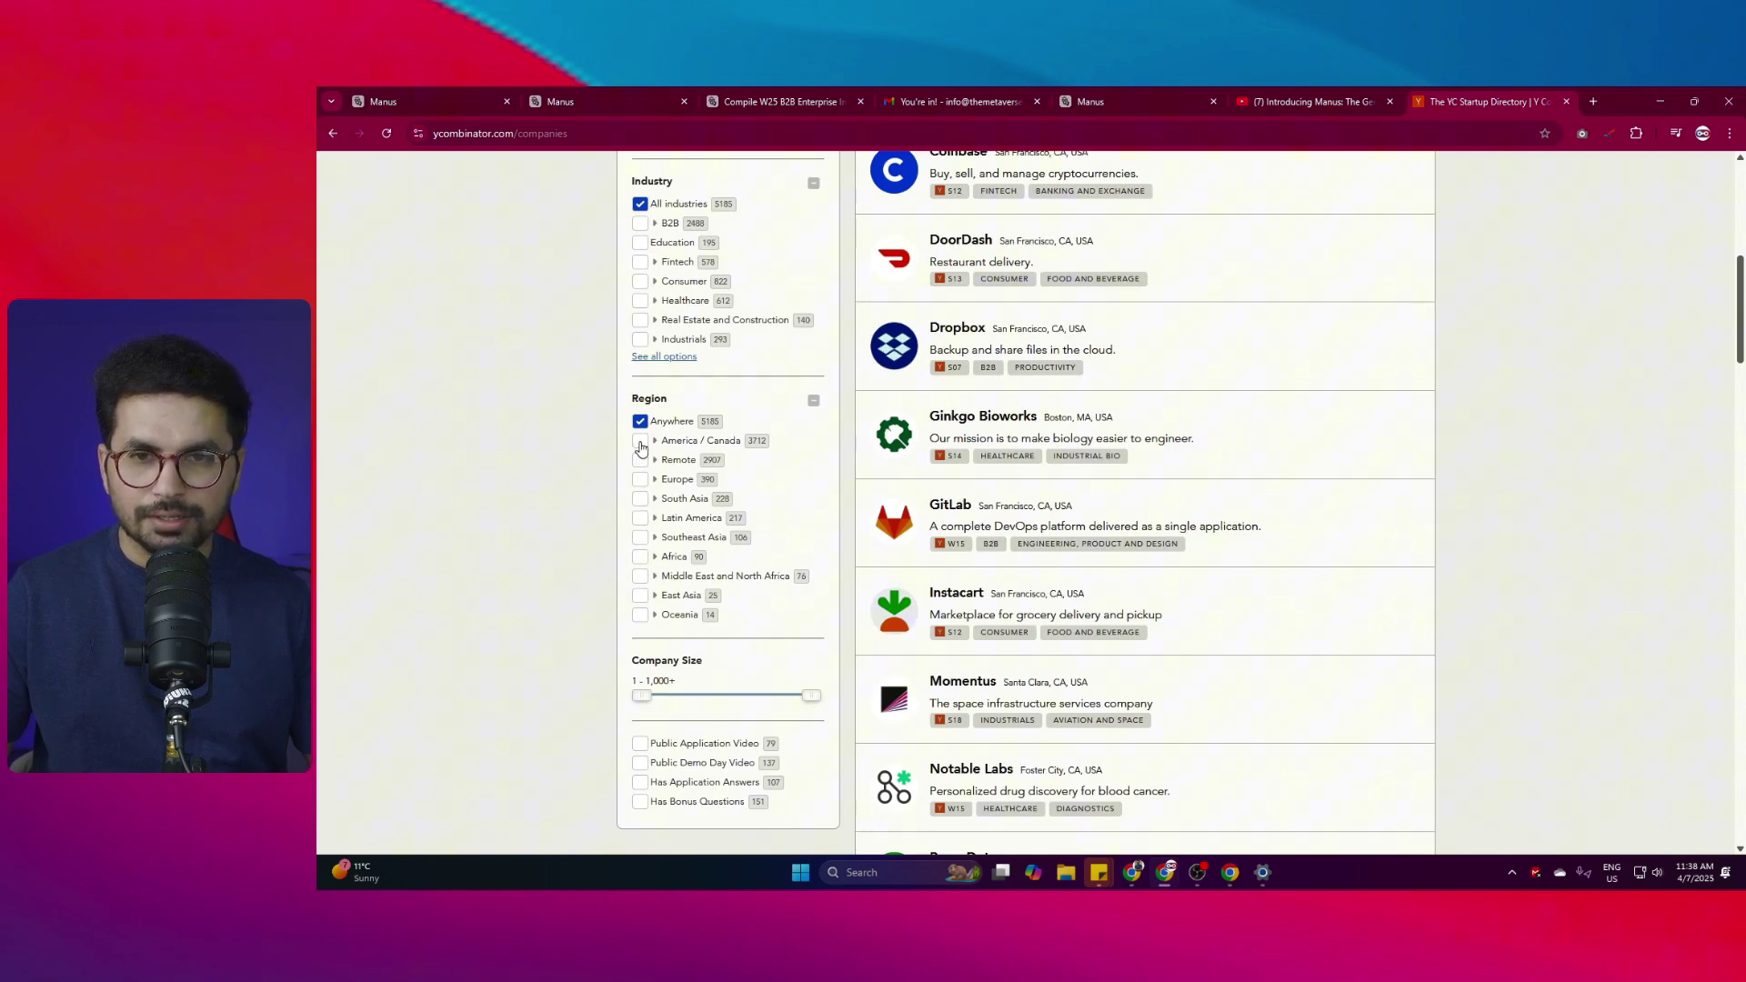
scroll(637, 620, down, 2)
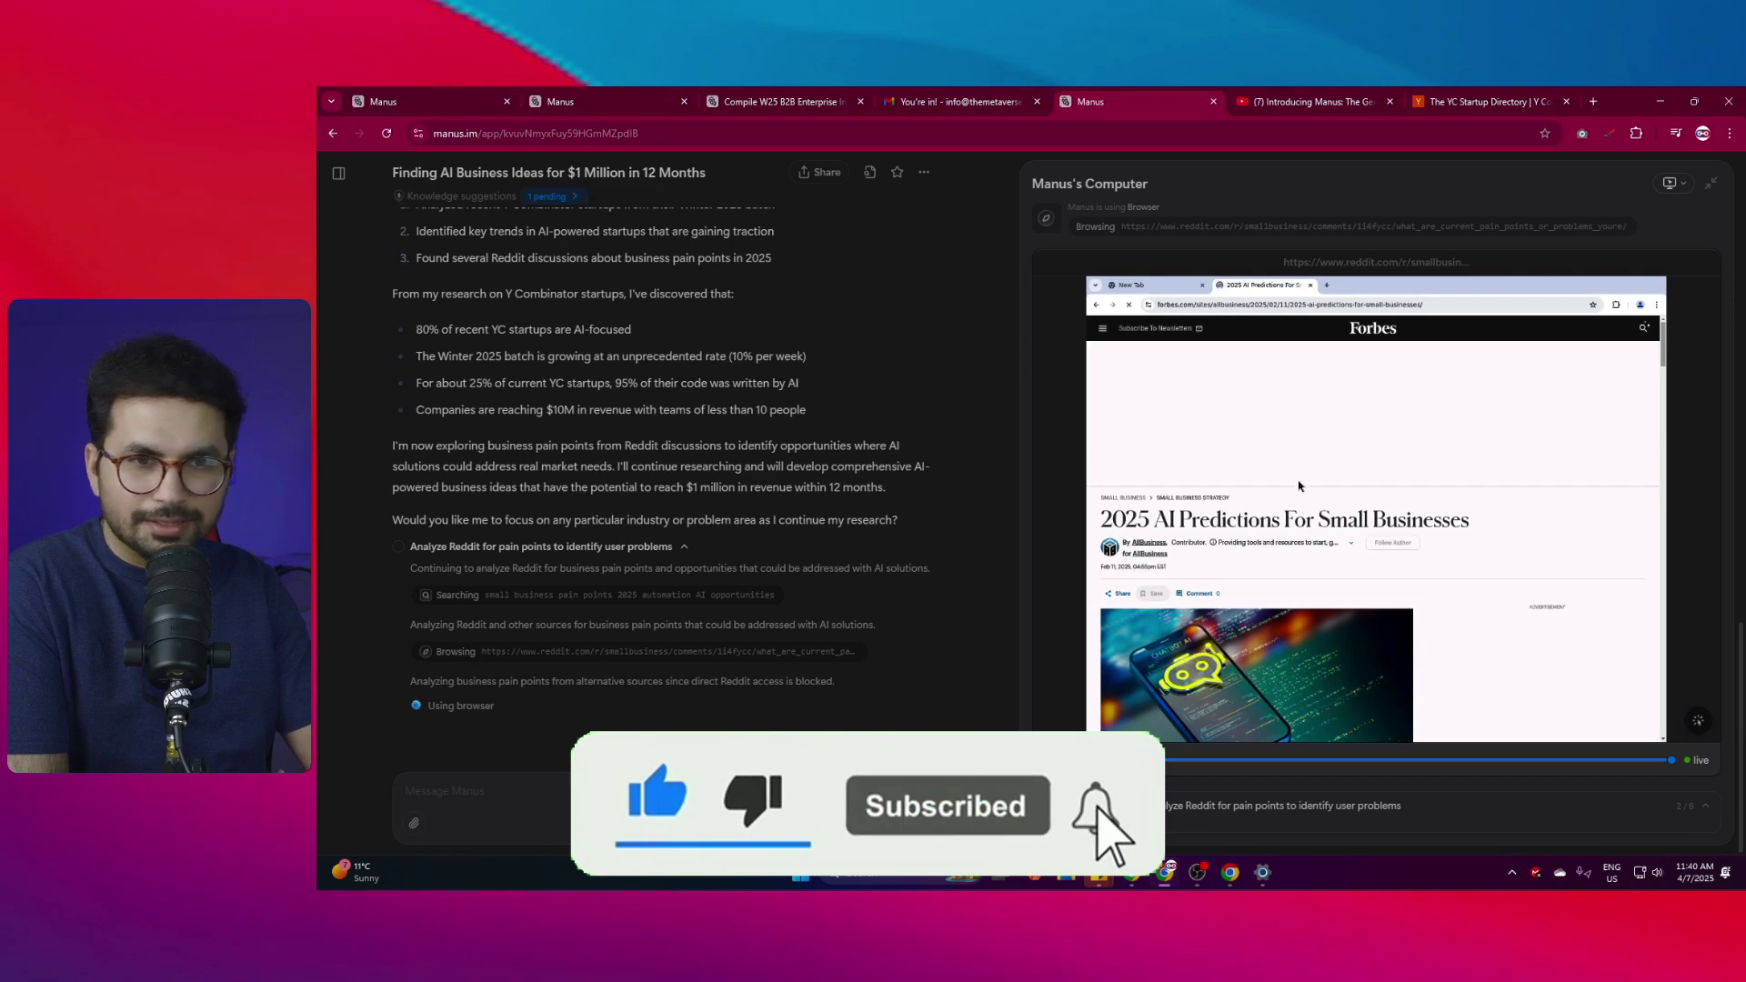
Select a line of the Manus task progress while it researches Reddit and market sizes.
drag(746, 681, 821, 687)
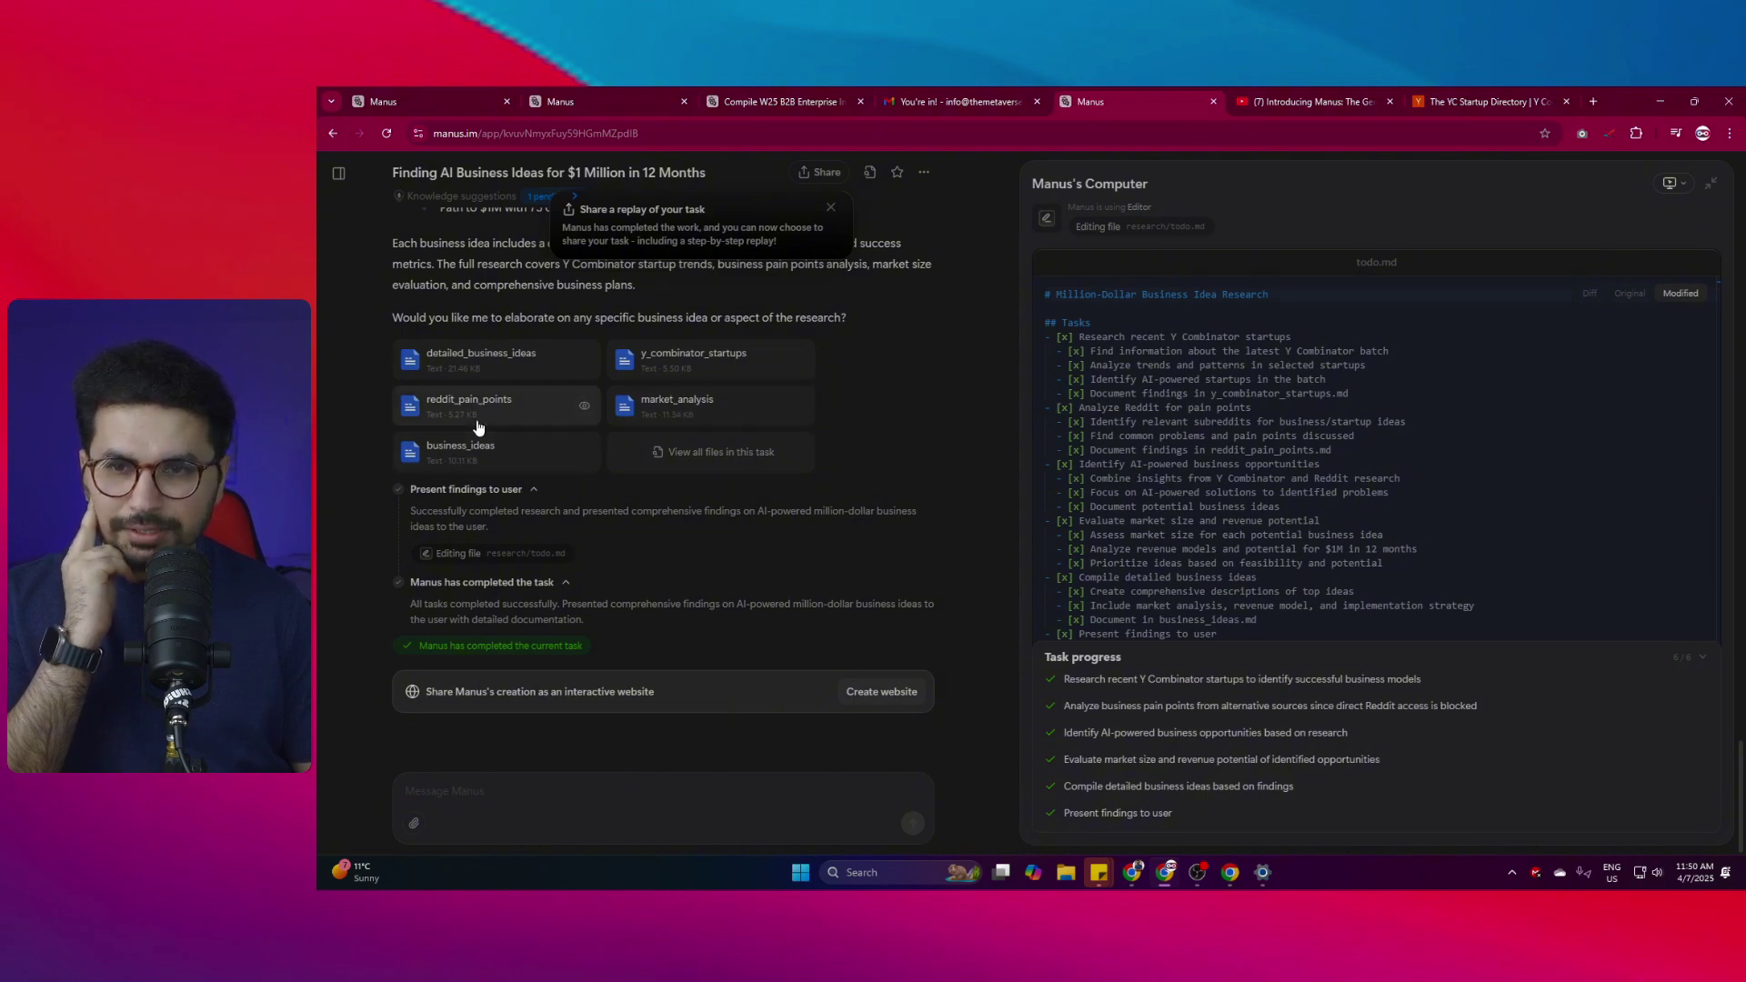
Show the task's All files list, including detailed_business_ideas.
click(705, 459)
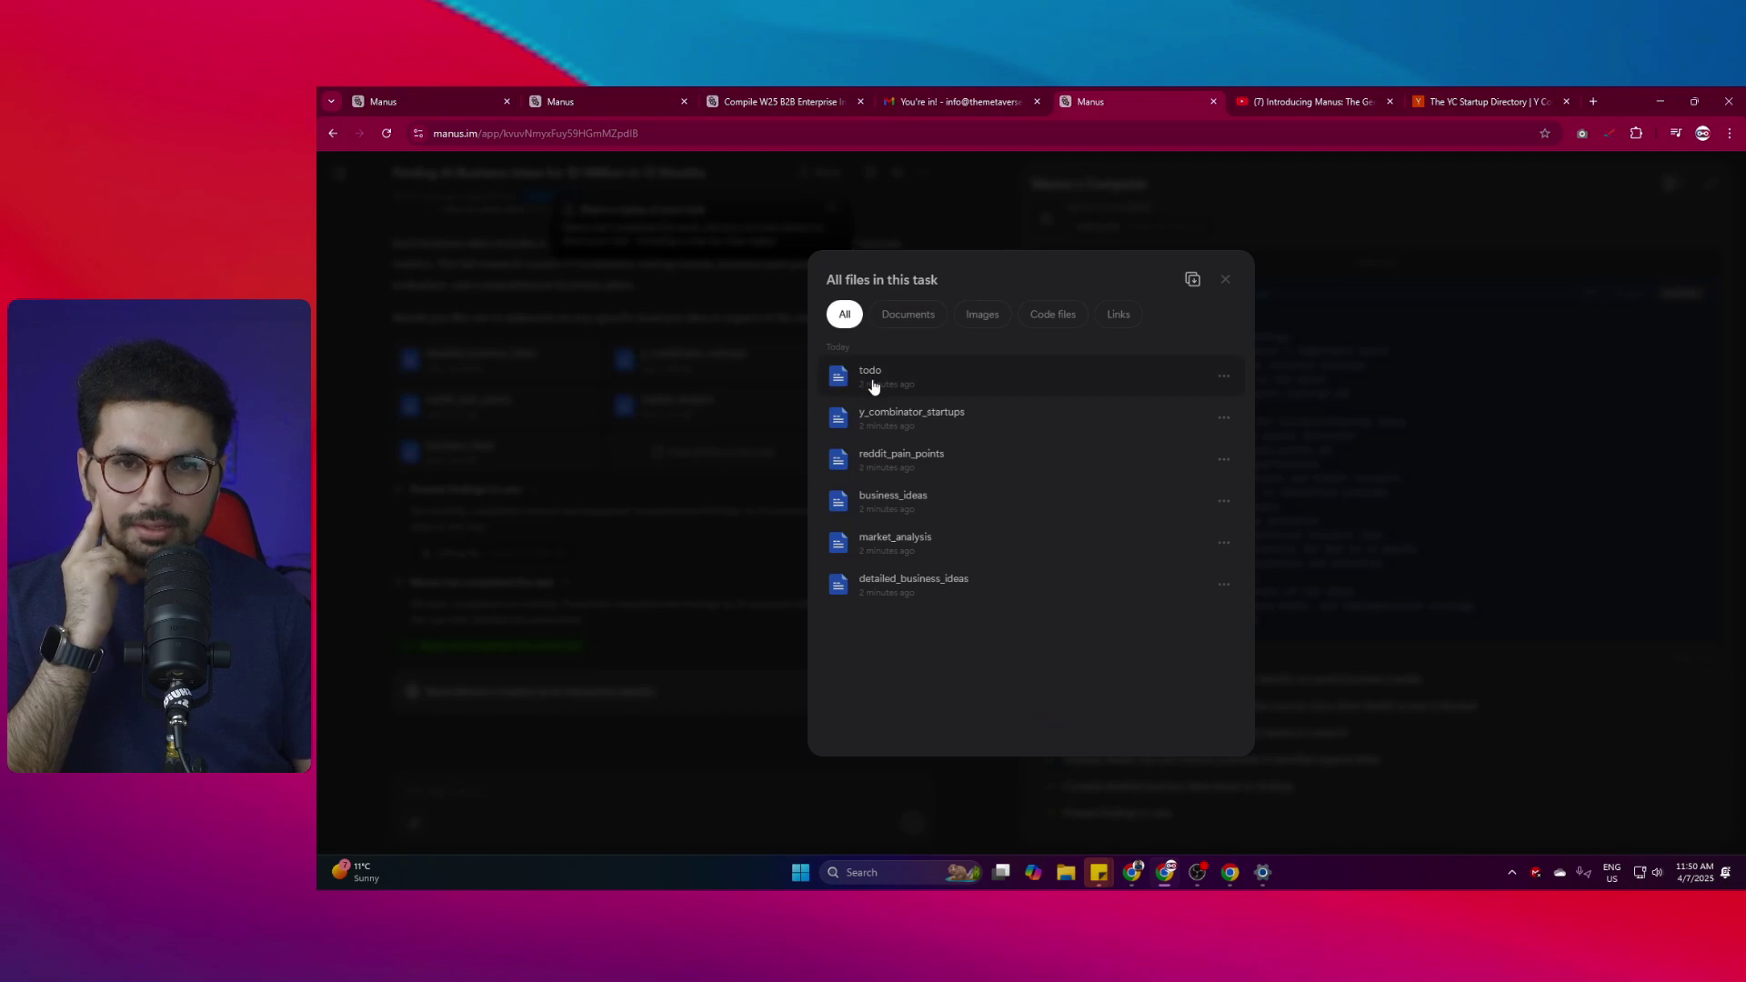
Open detailed_business_ideas and highlight the AI-Powered Customer Service Automation heading.
click(900, 587)
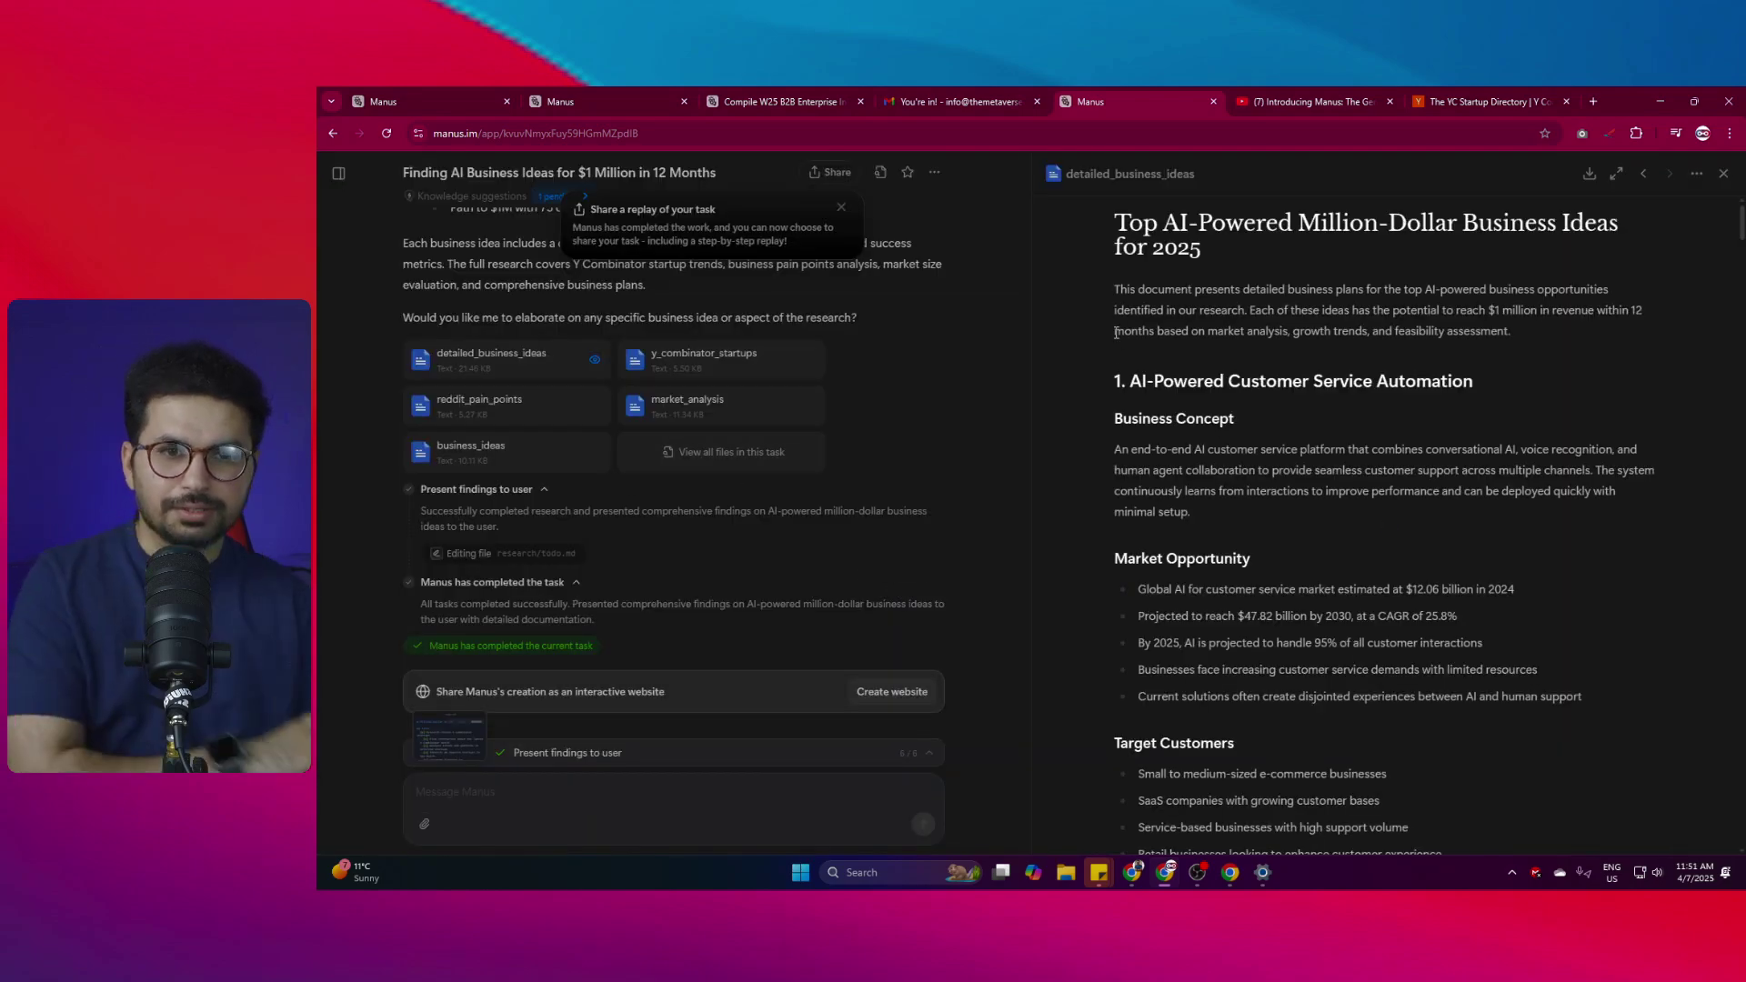
drag(1117, 382, 1388, 391)
click(1201, 389)
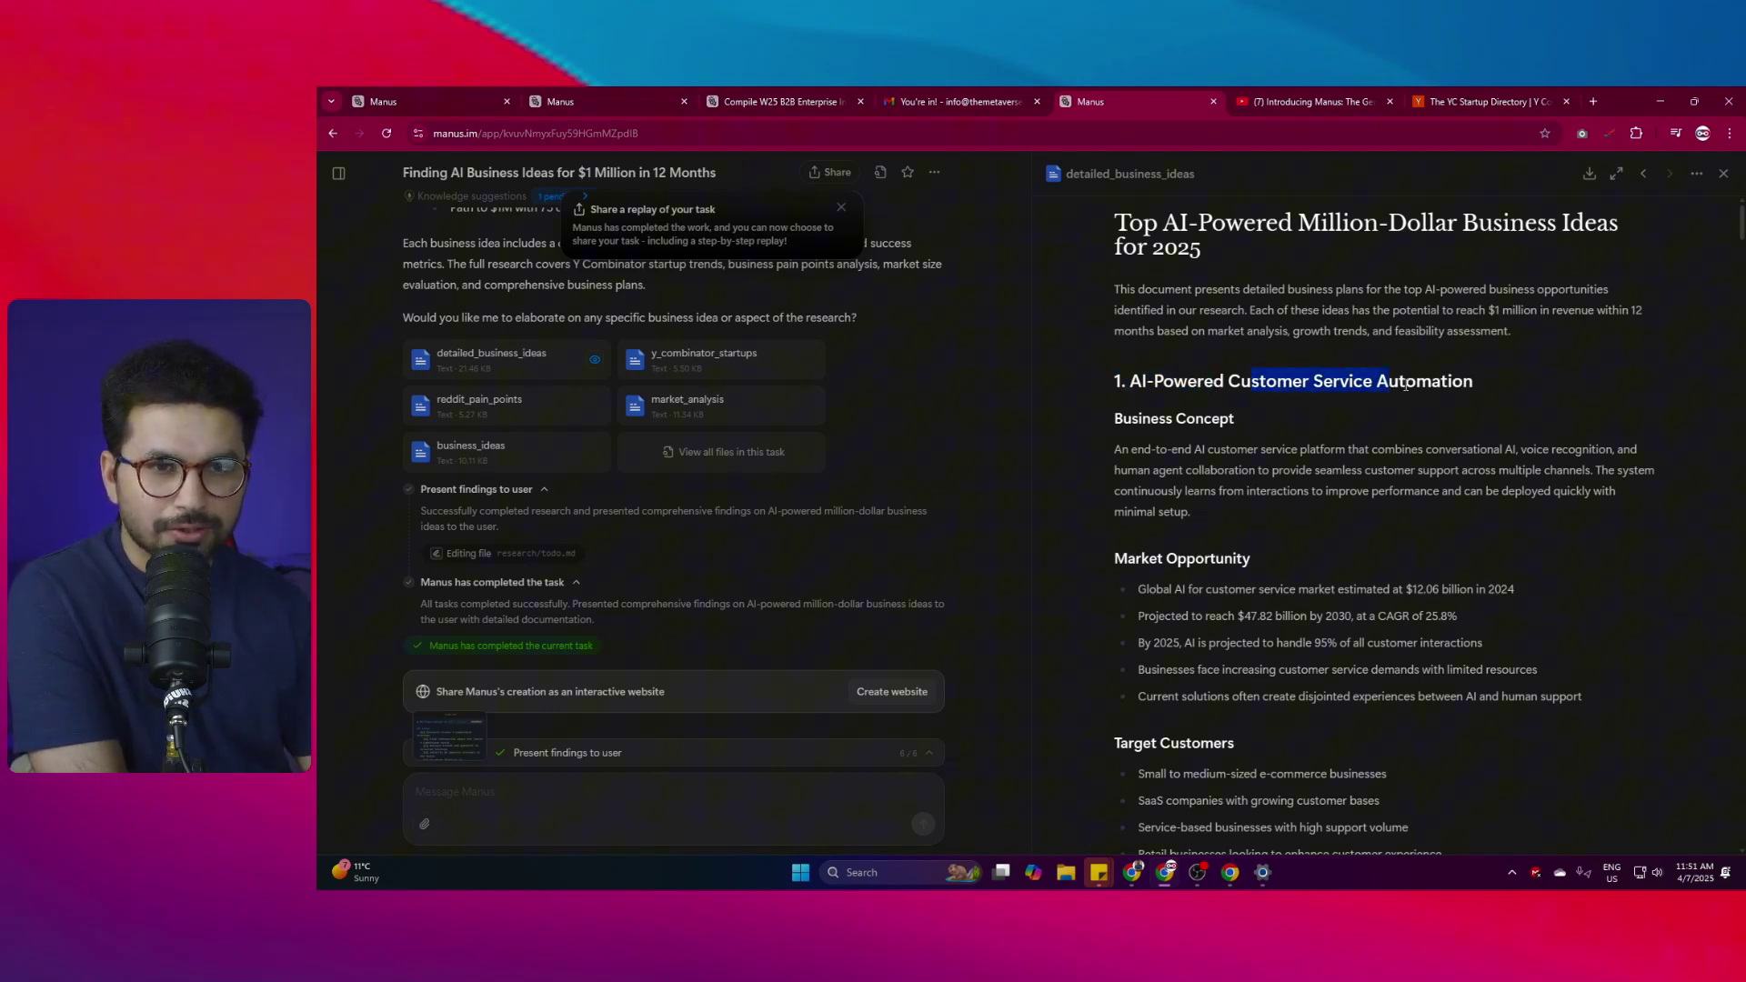
scroll(1405, 385, down, 1)
click(1119, 382)
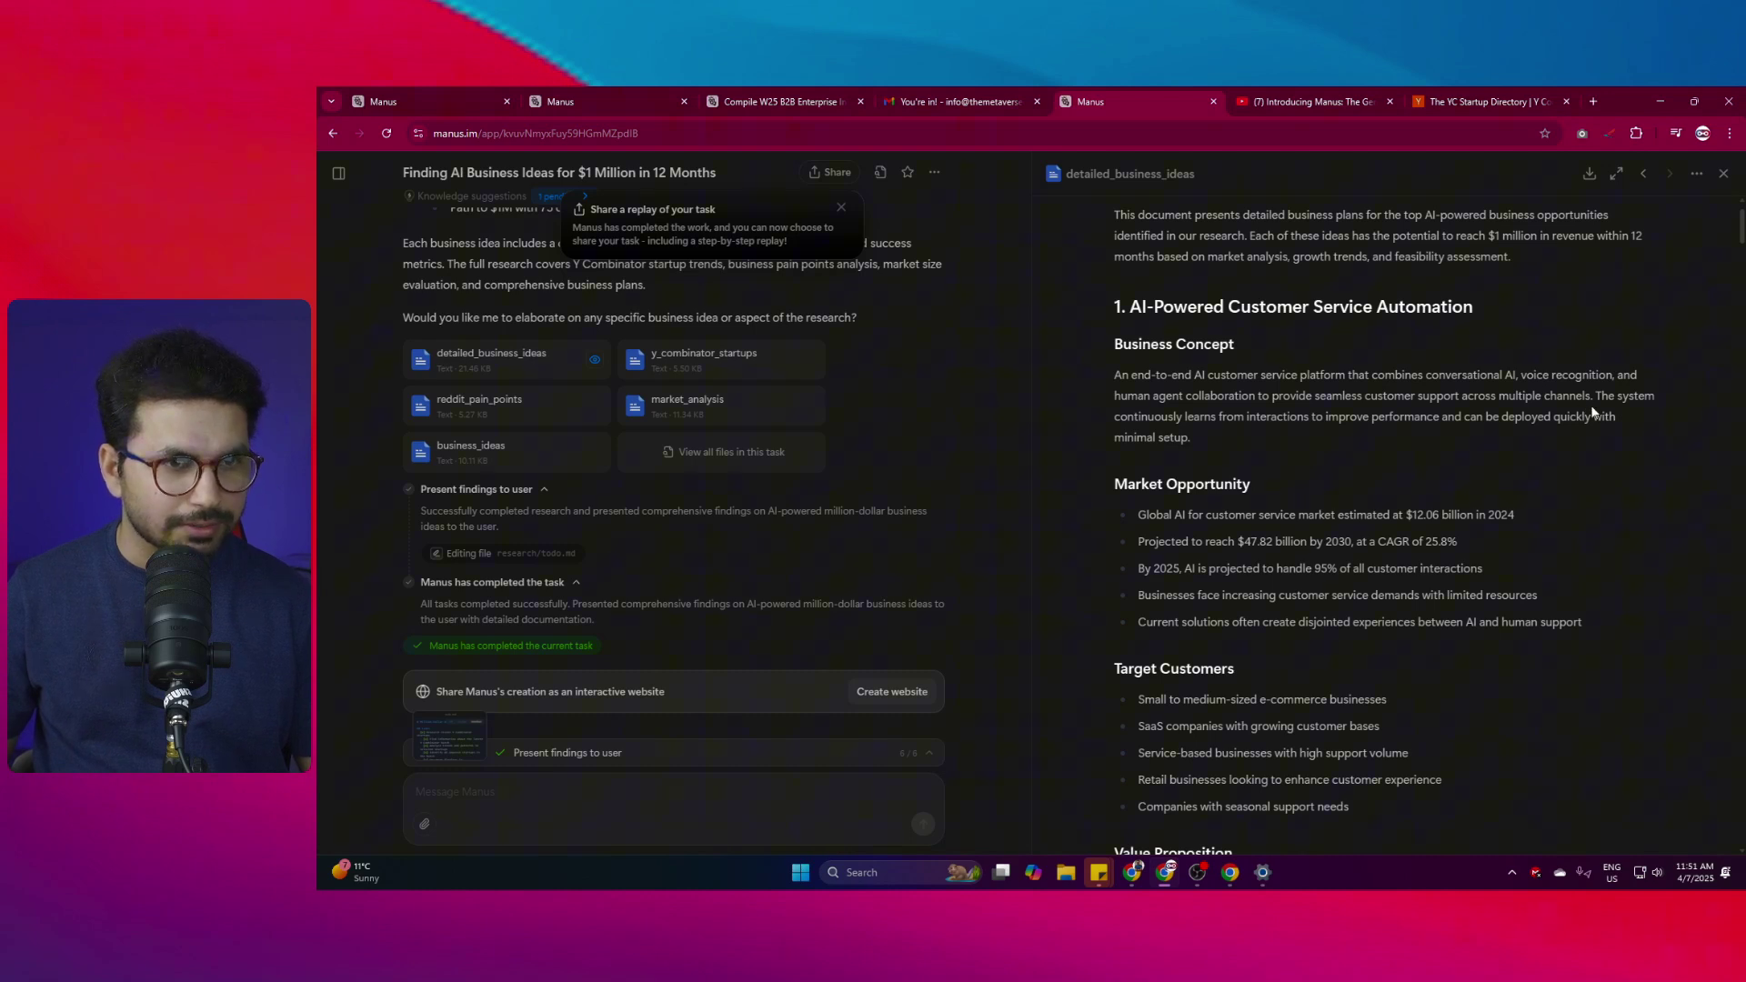
Highlight idea 1's $47.82 billion market projection and scroll toward idea 2.
scroll(1593, 411, down, 2)
drag(1114, 337, 1224, 339)
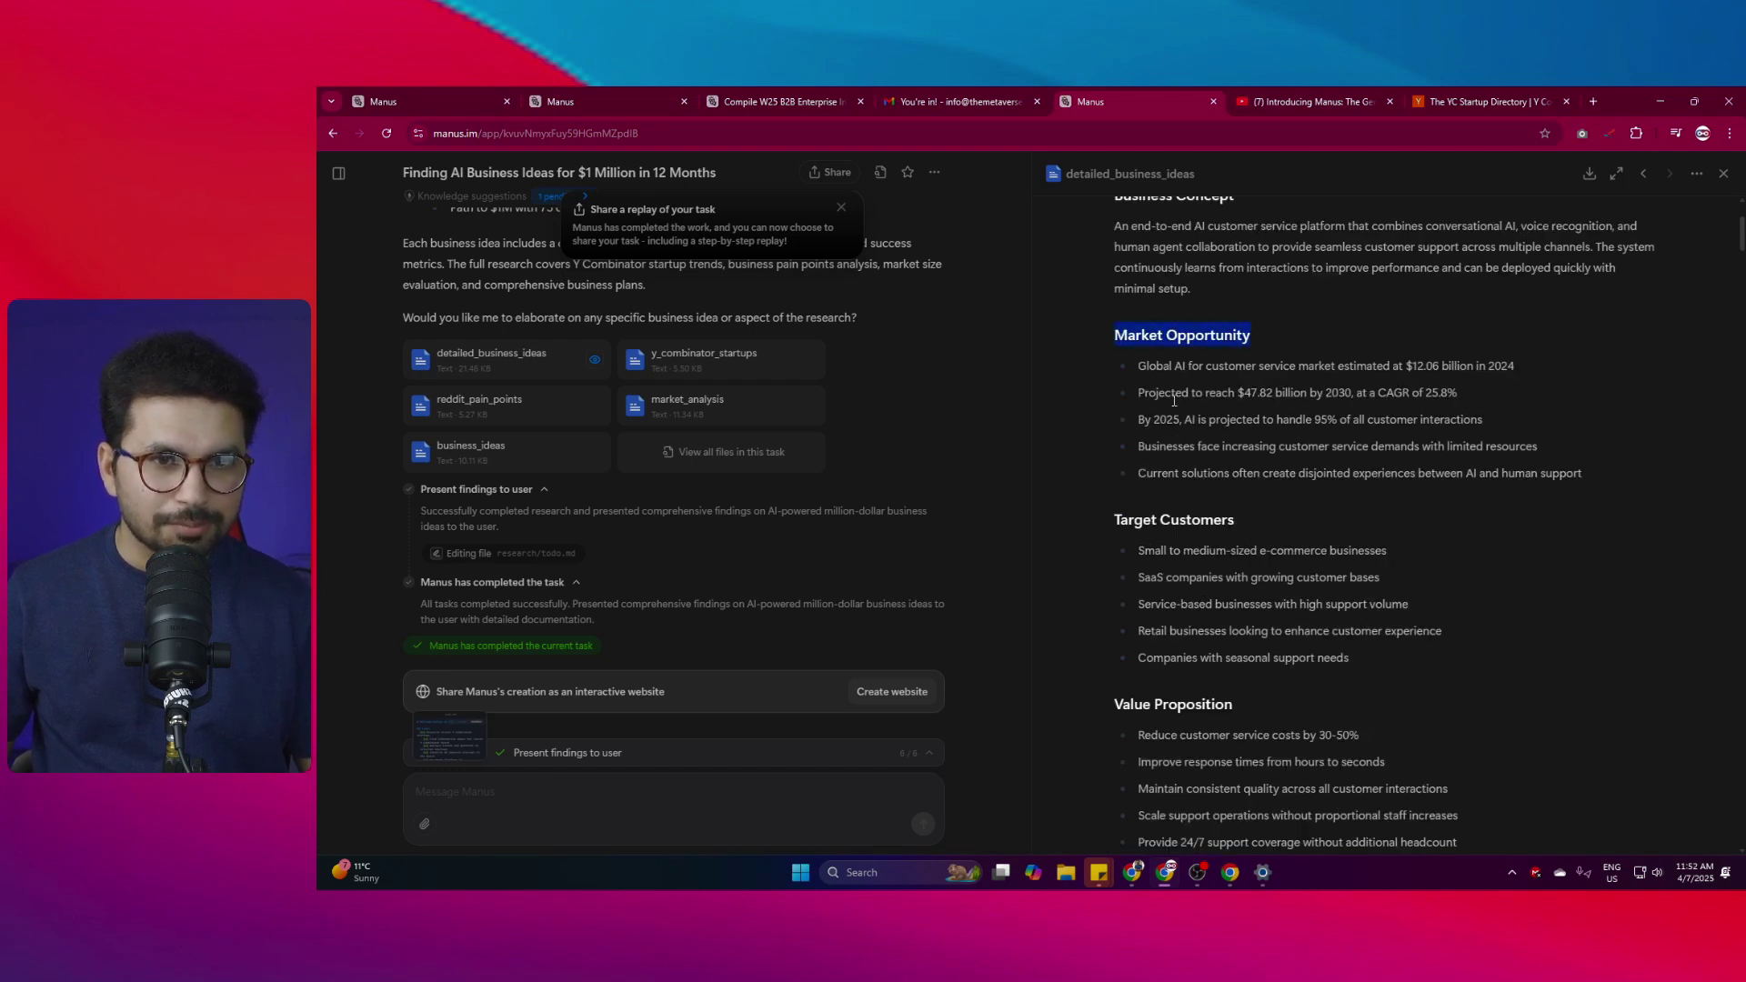
drag(1240, 392, 1289, 395)
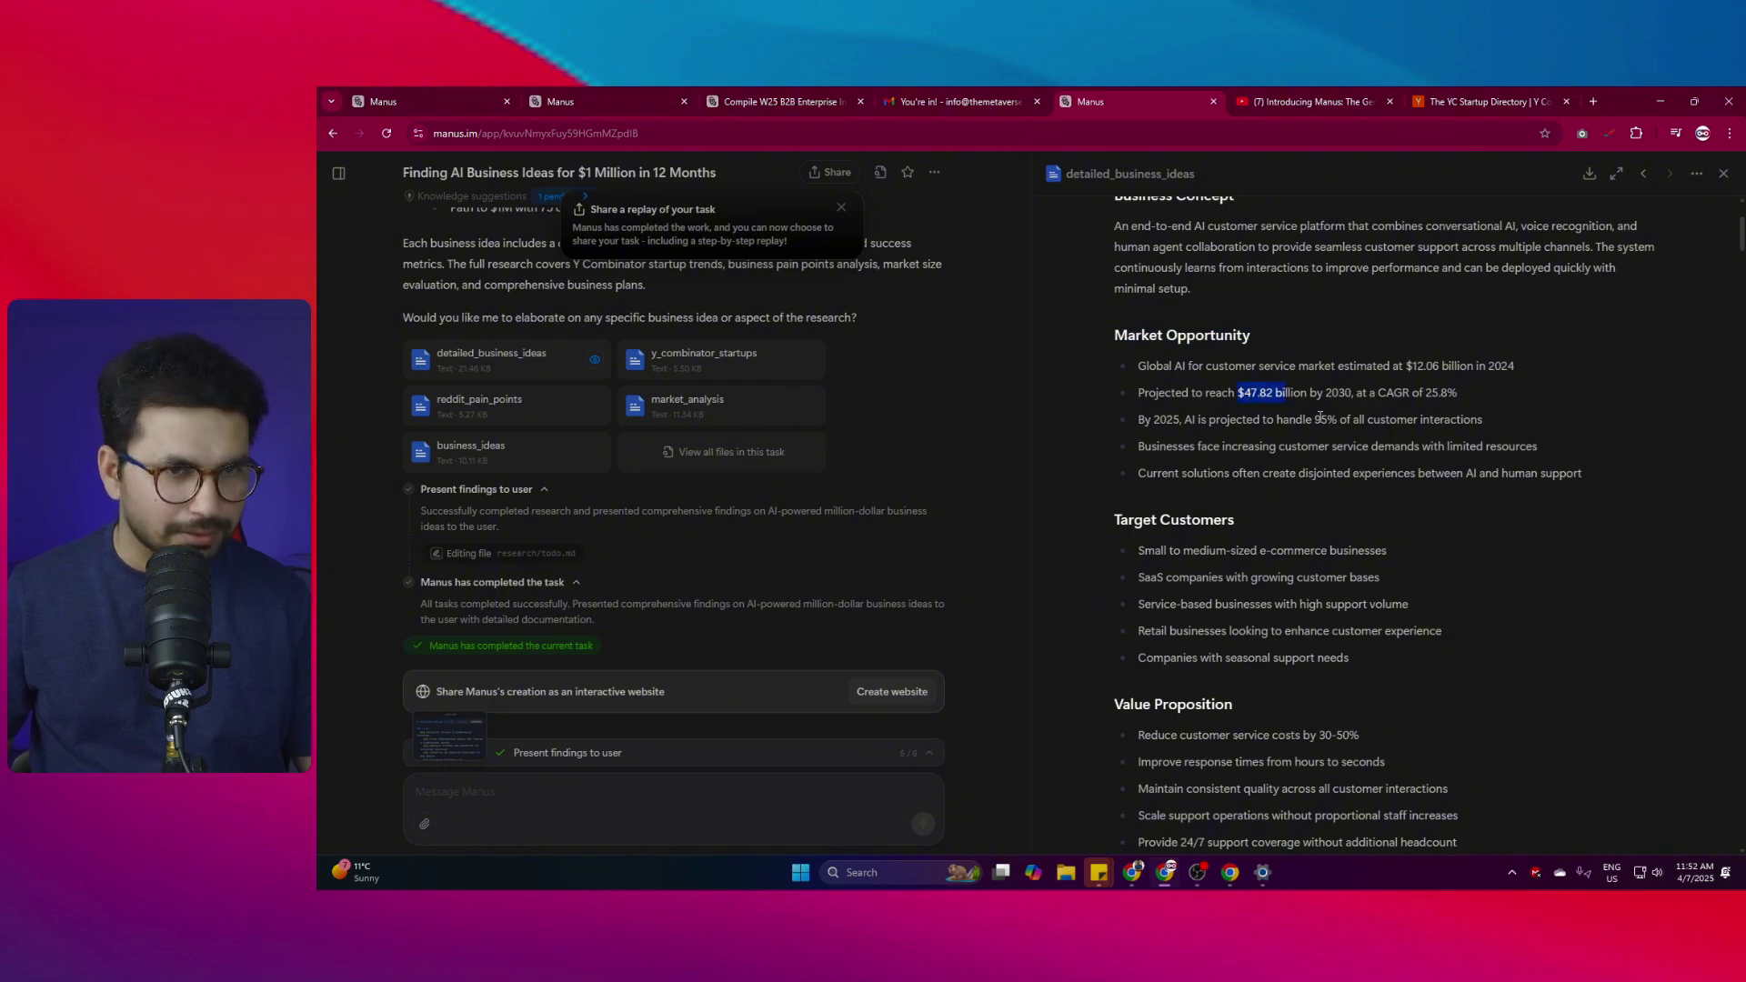
scroll(1350, 398, down, 10)
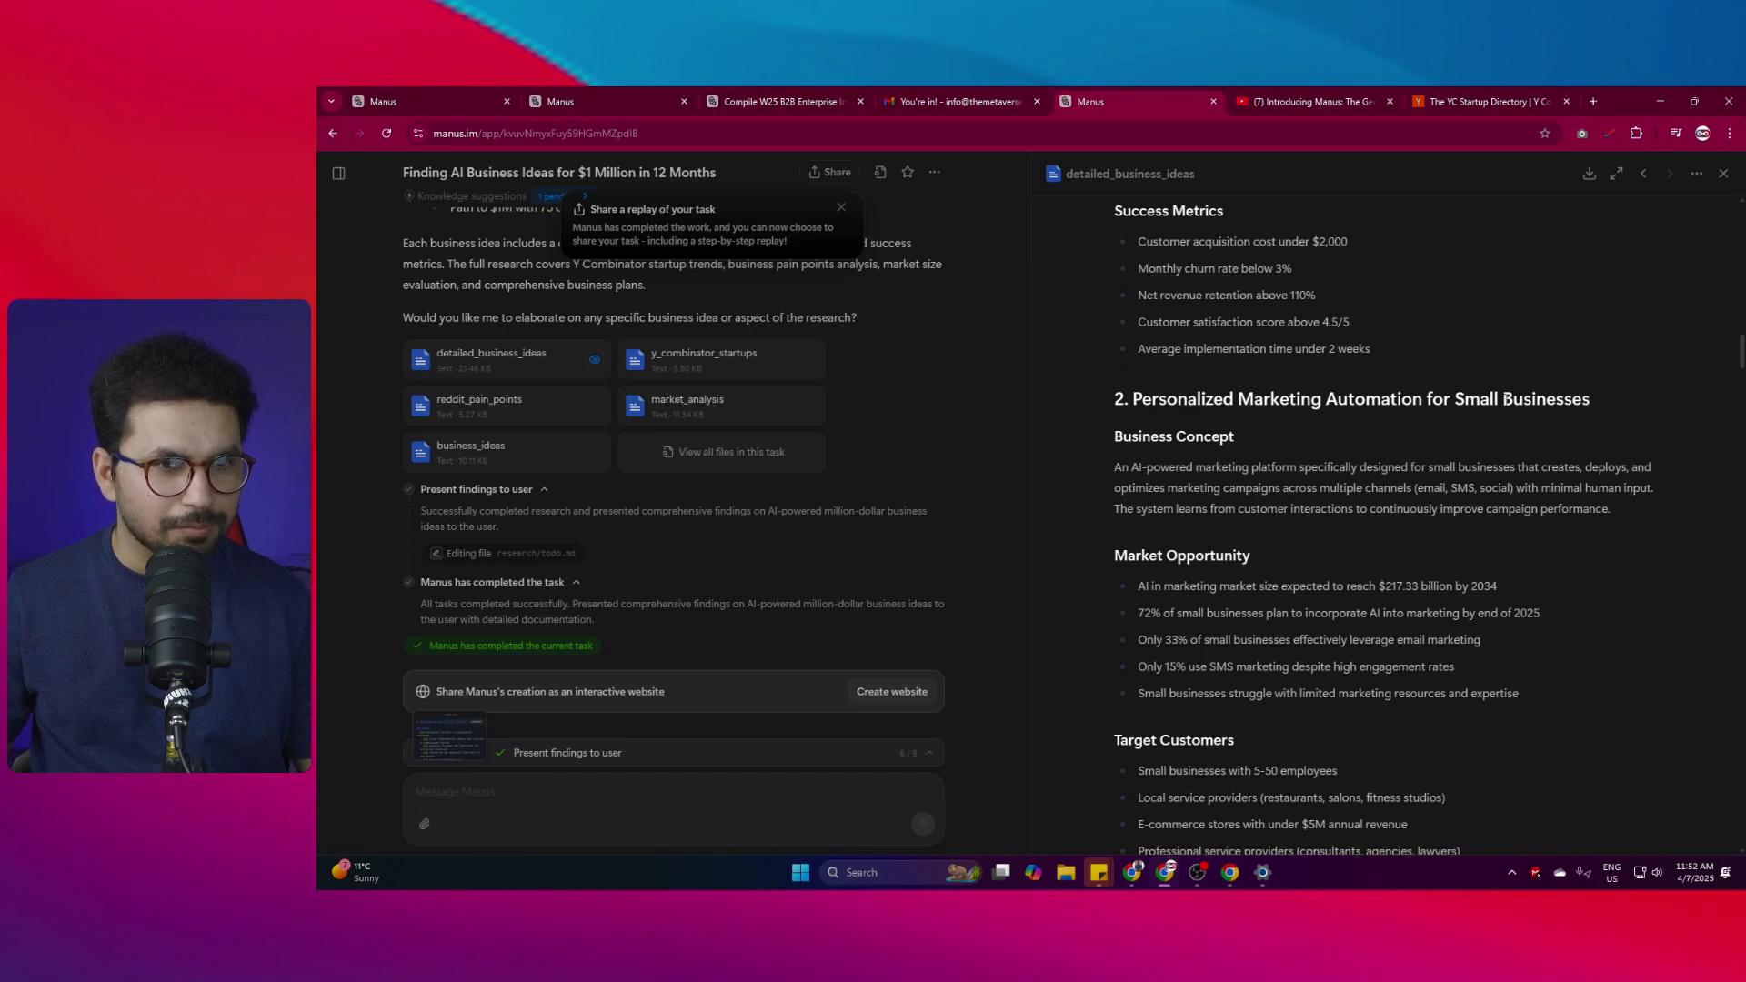
Highlight idea 2's continuous-improvement concept and Market Opportunity text with its $217.33 billion projection.
scroll(1131, 320, down, 2)
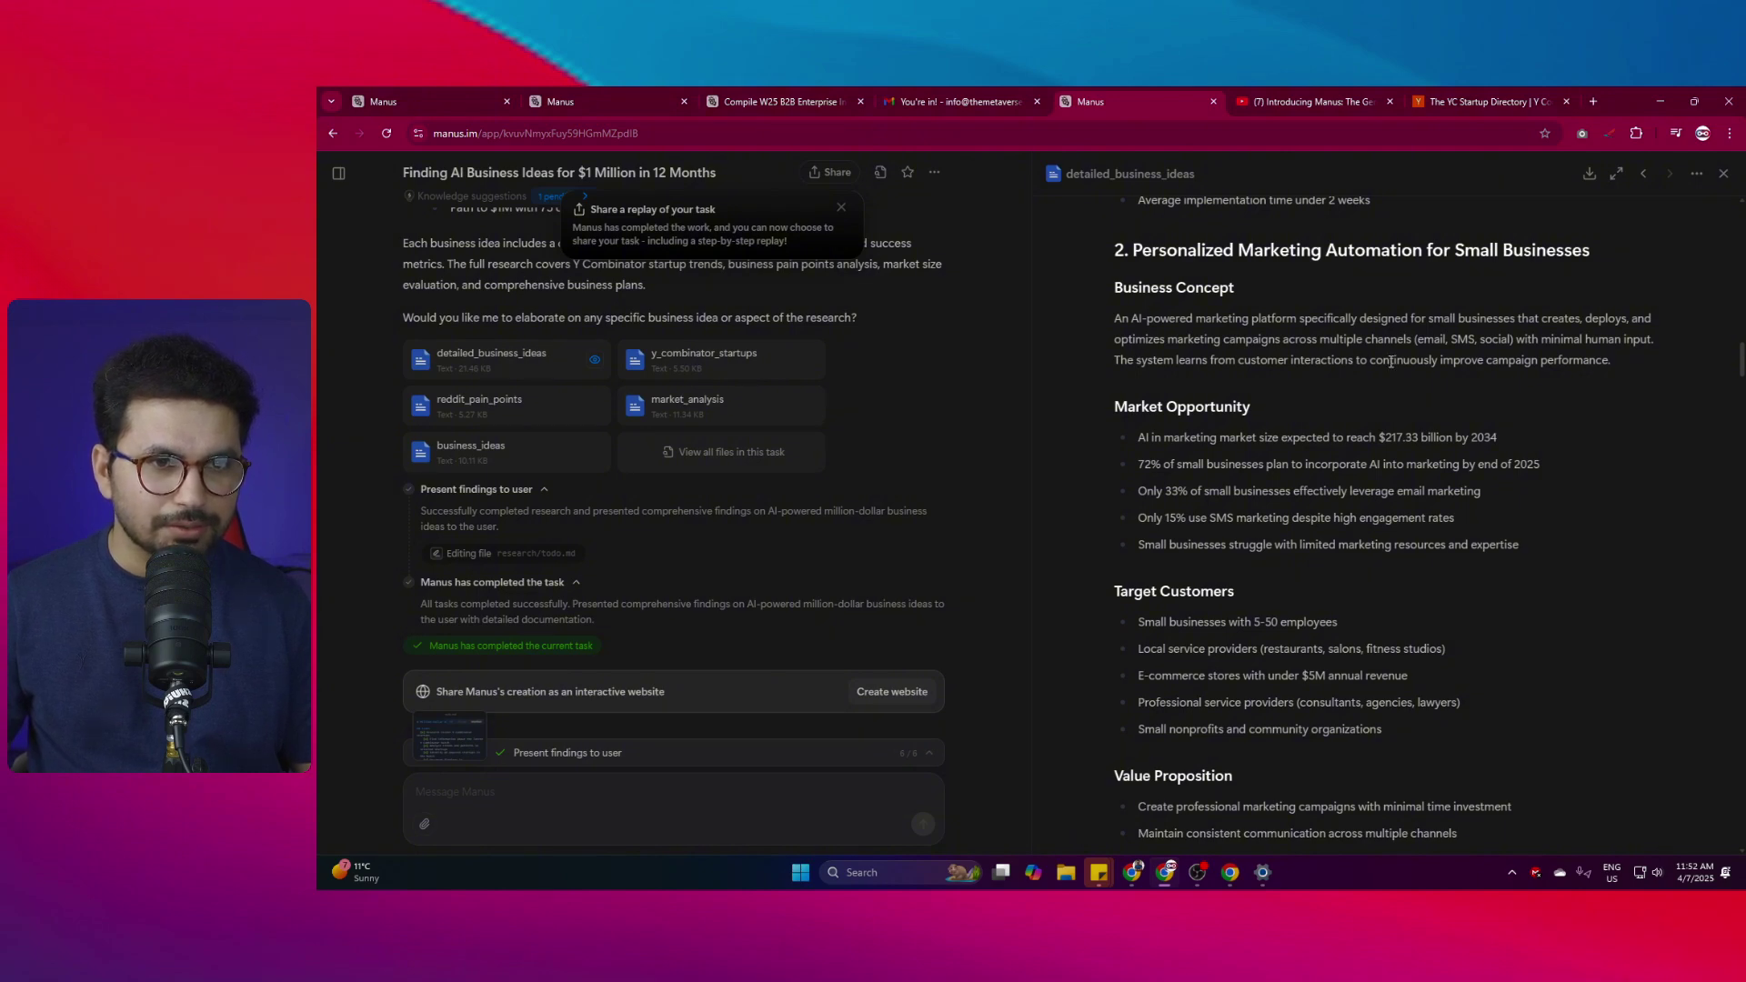
drag(1334, 361, 1456, 361)
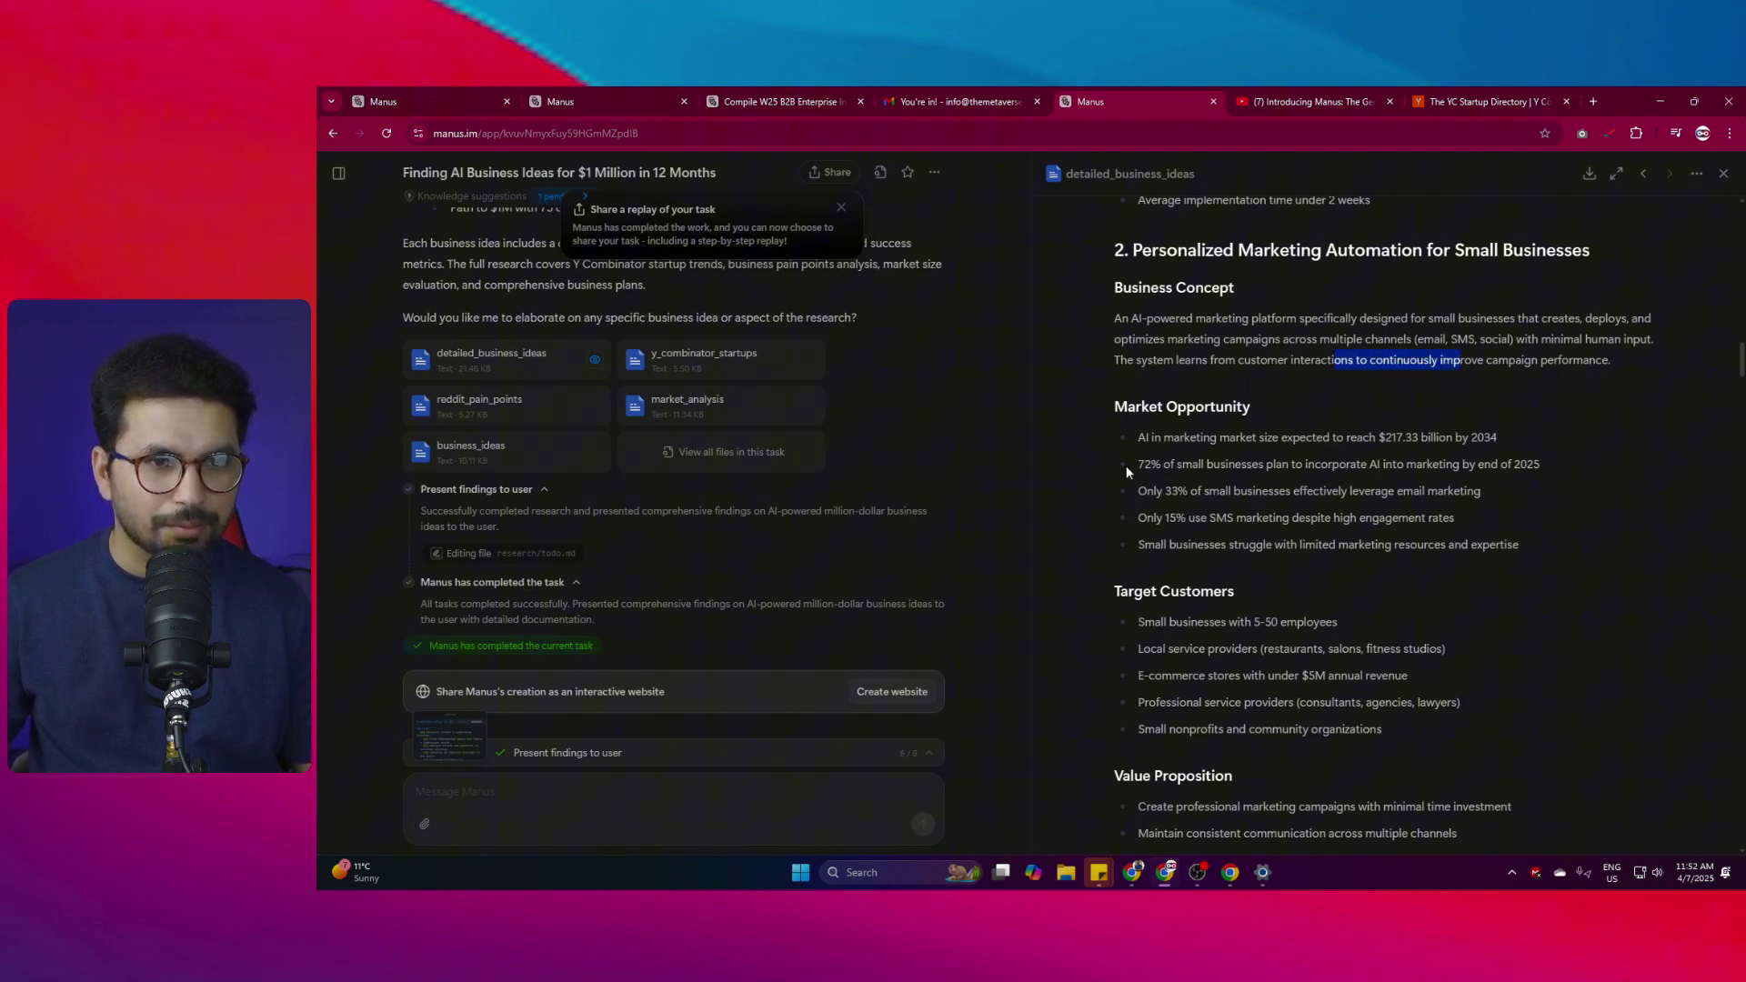
scroll(1126, 465, down, 1)
drag(1114, 332, 1251, 333)
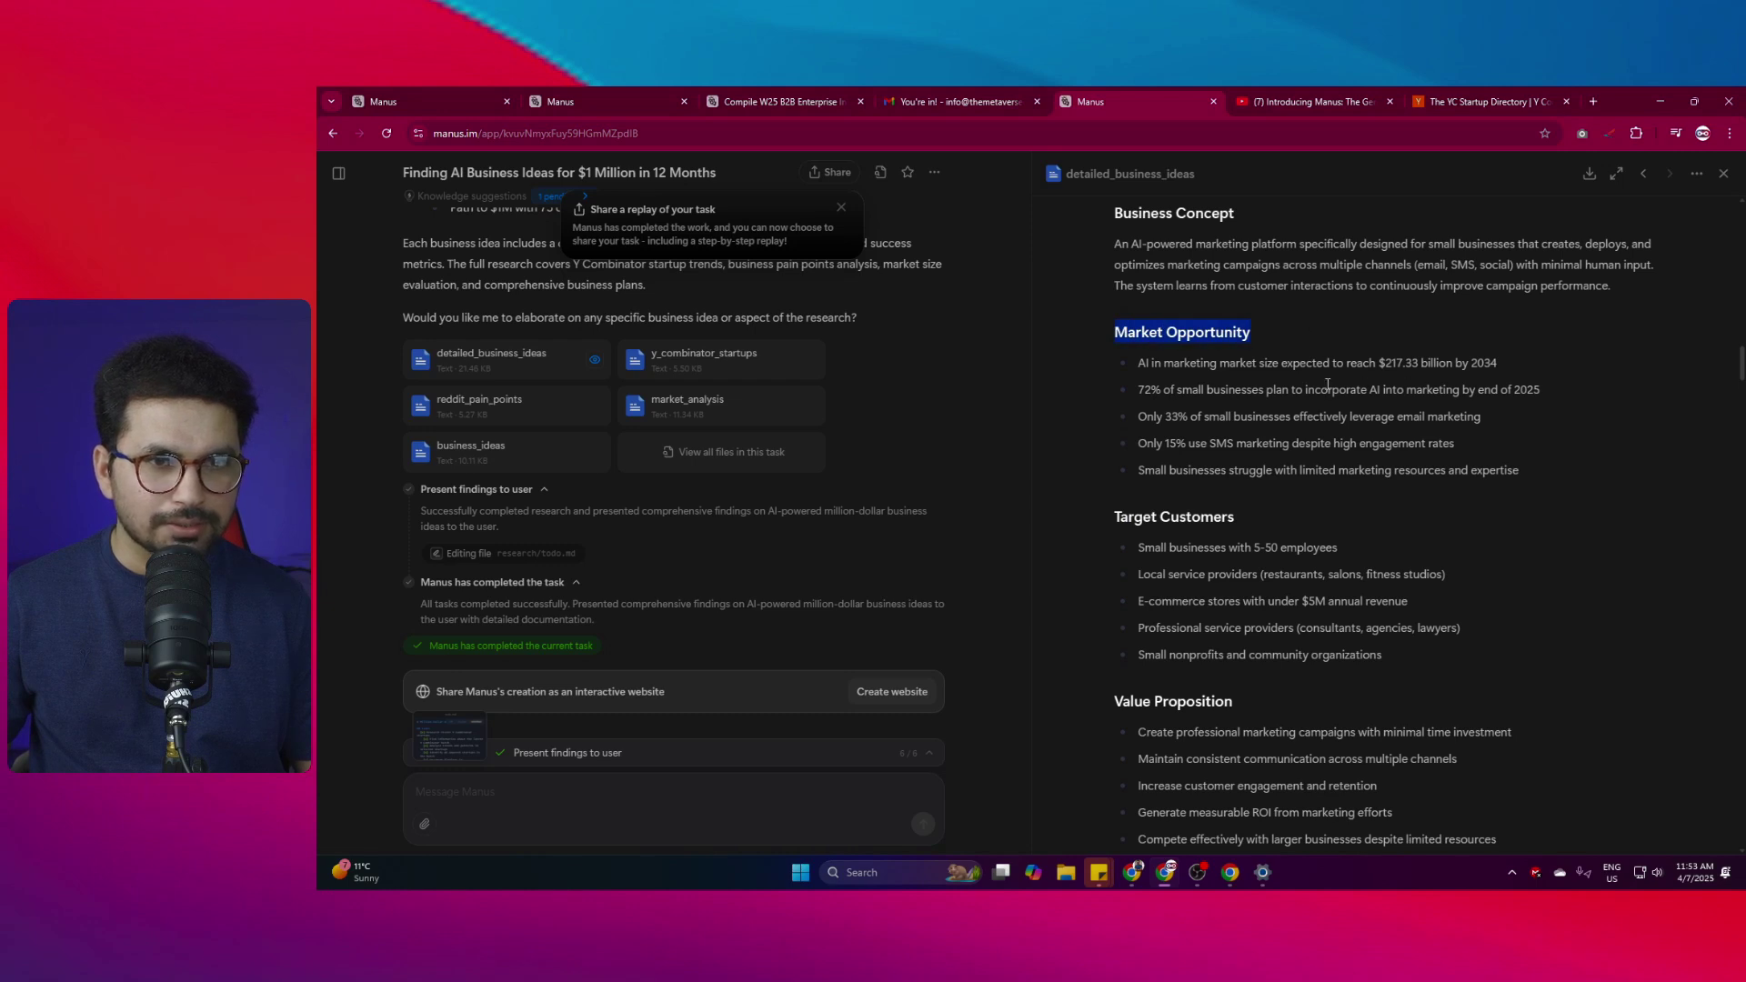
scroll(1328, 383, up, 1)
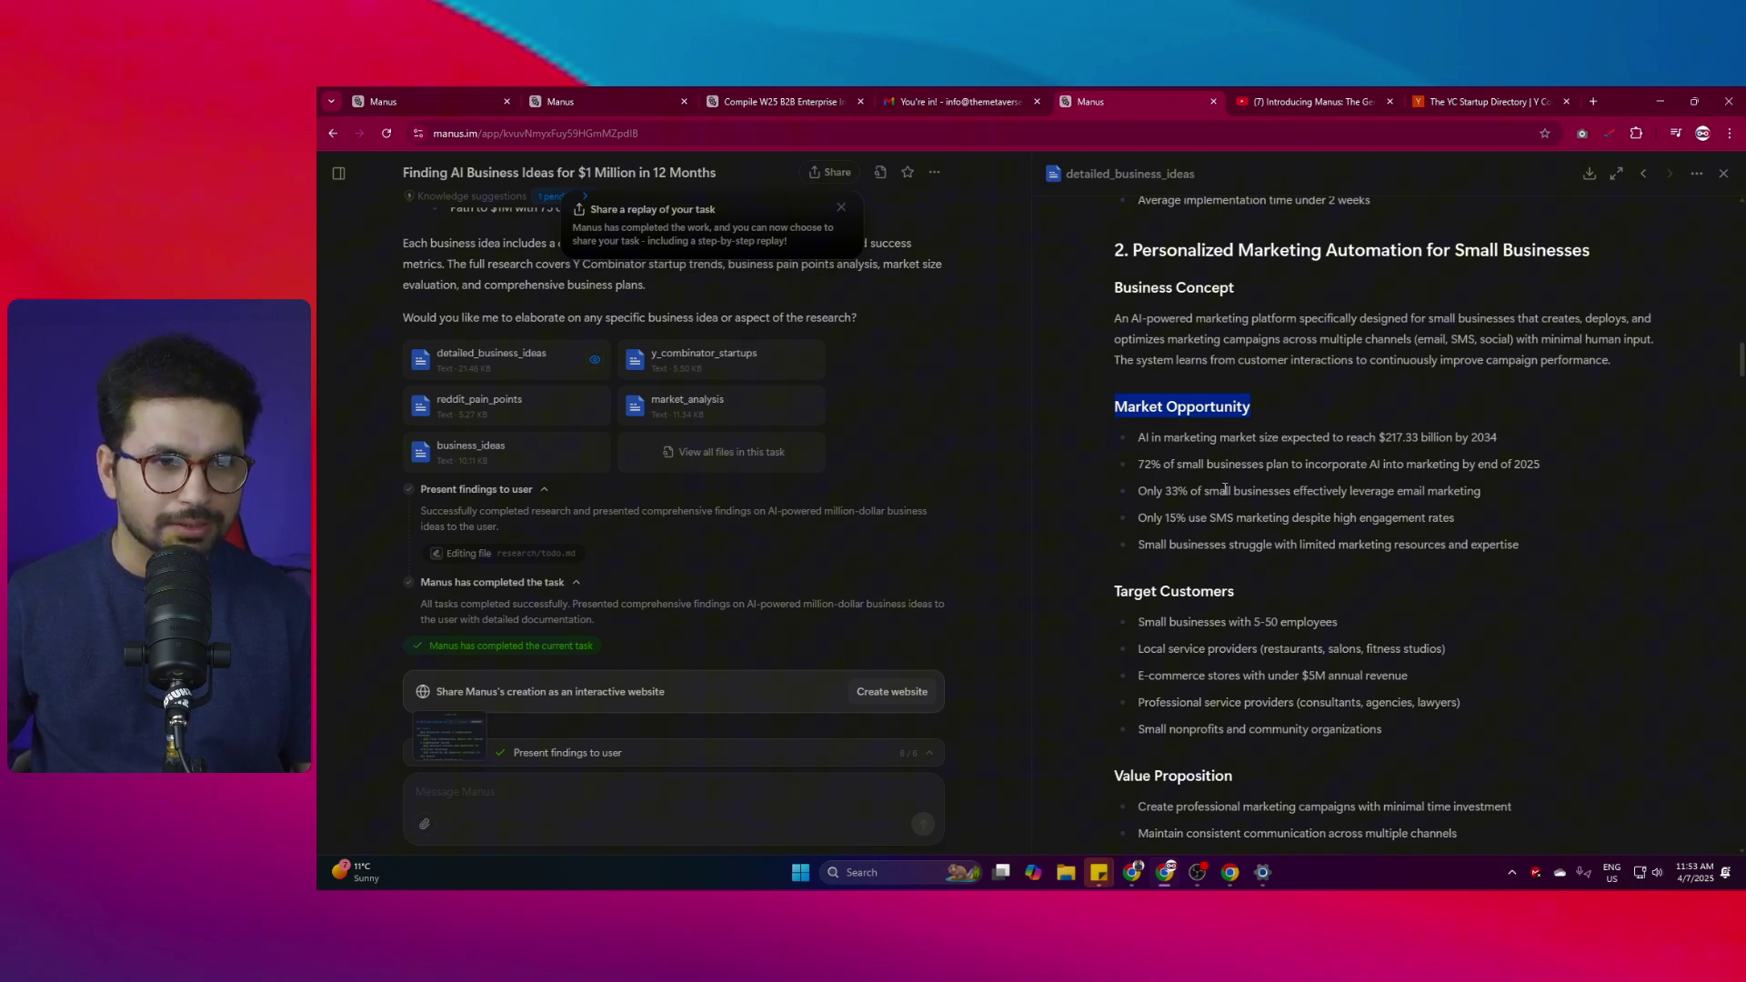
In idea 3, highlight 'Small Business Owners' and the cash flow forecasting and expense optimization phrase.
scroll(1245, 478, down, 10)
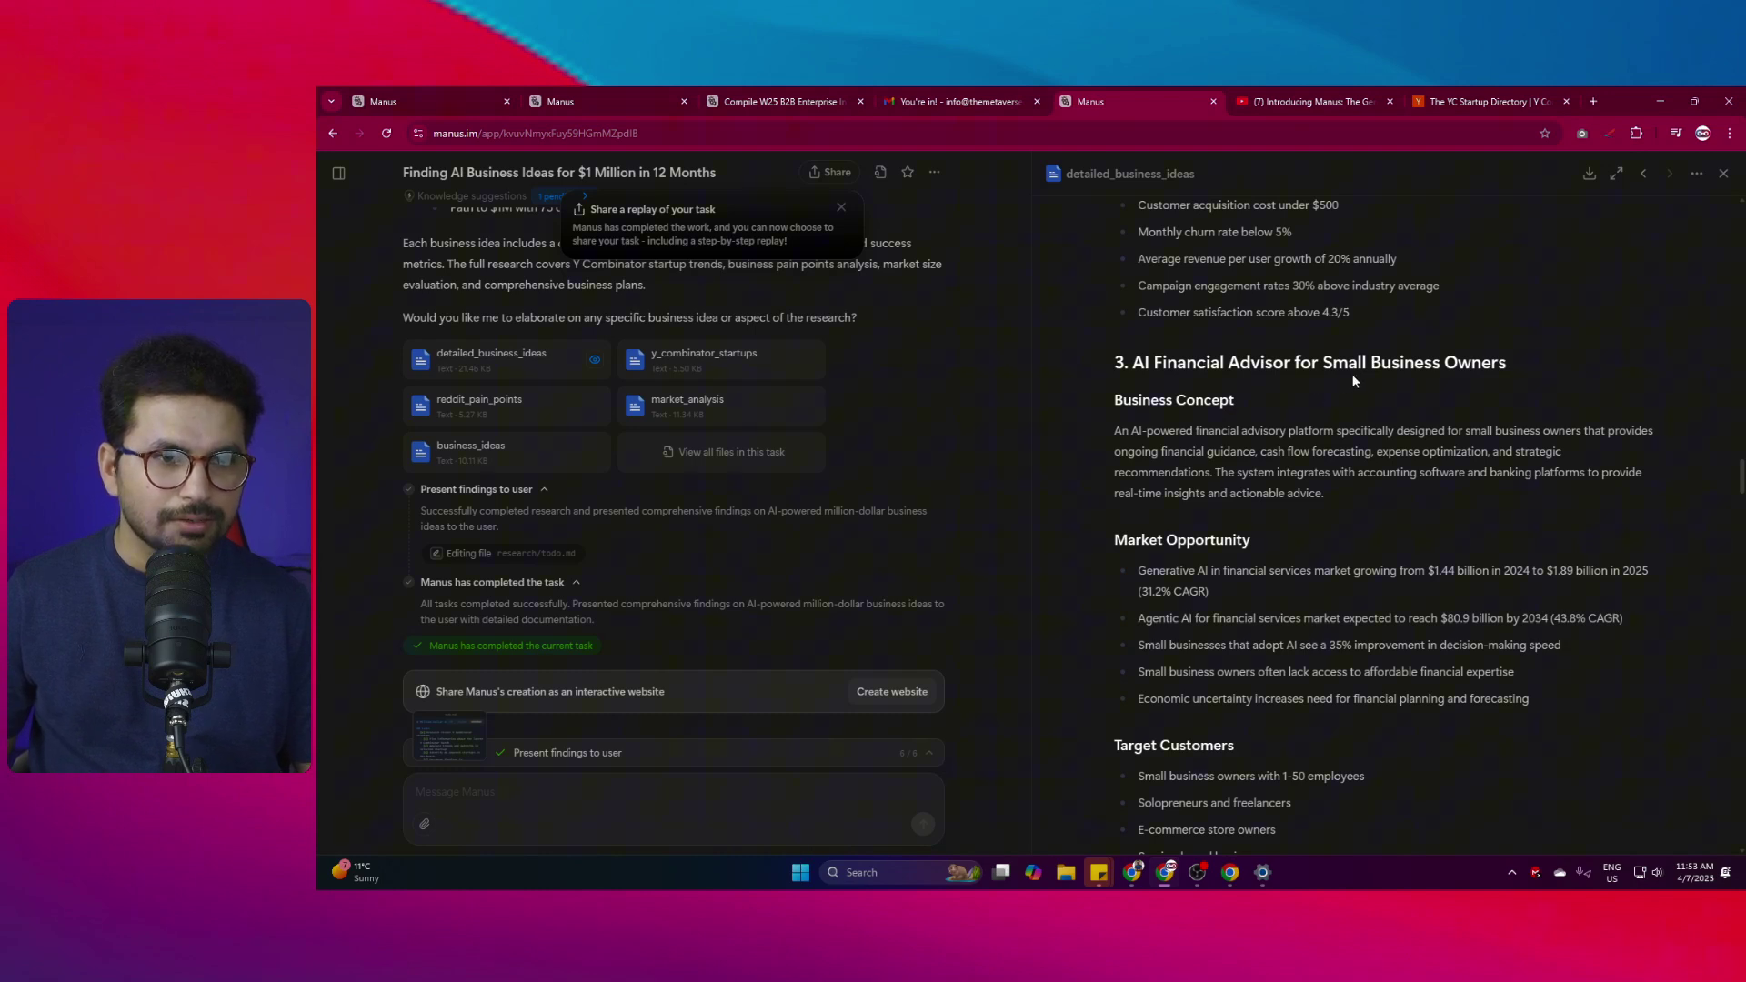
drag(1345, 362, 1505, 363)
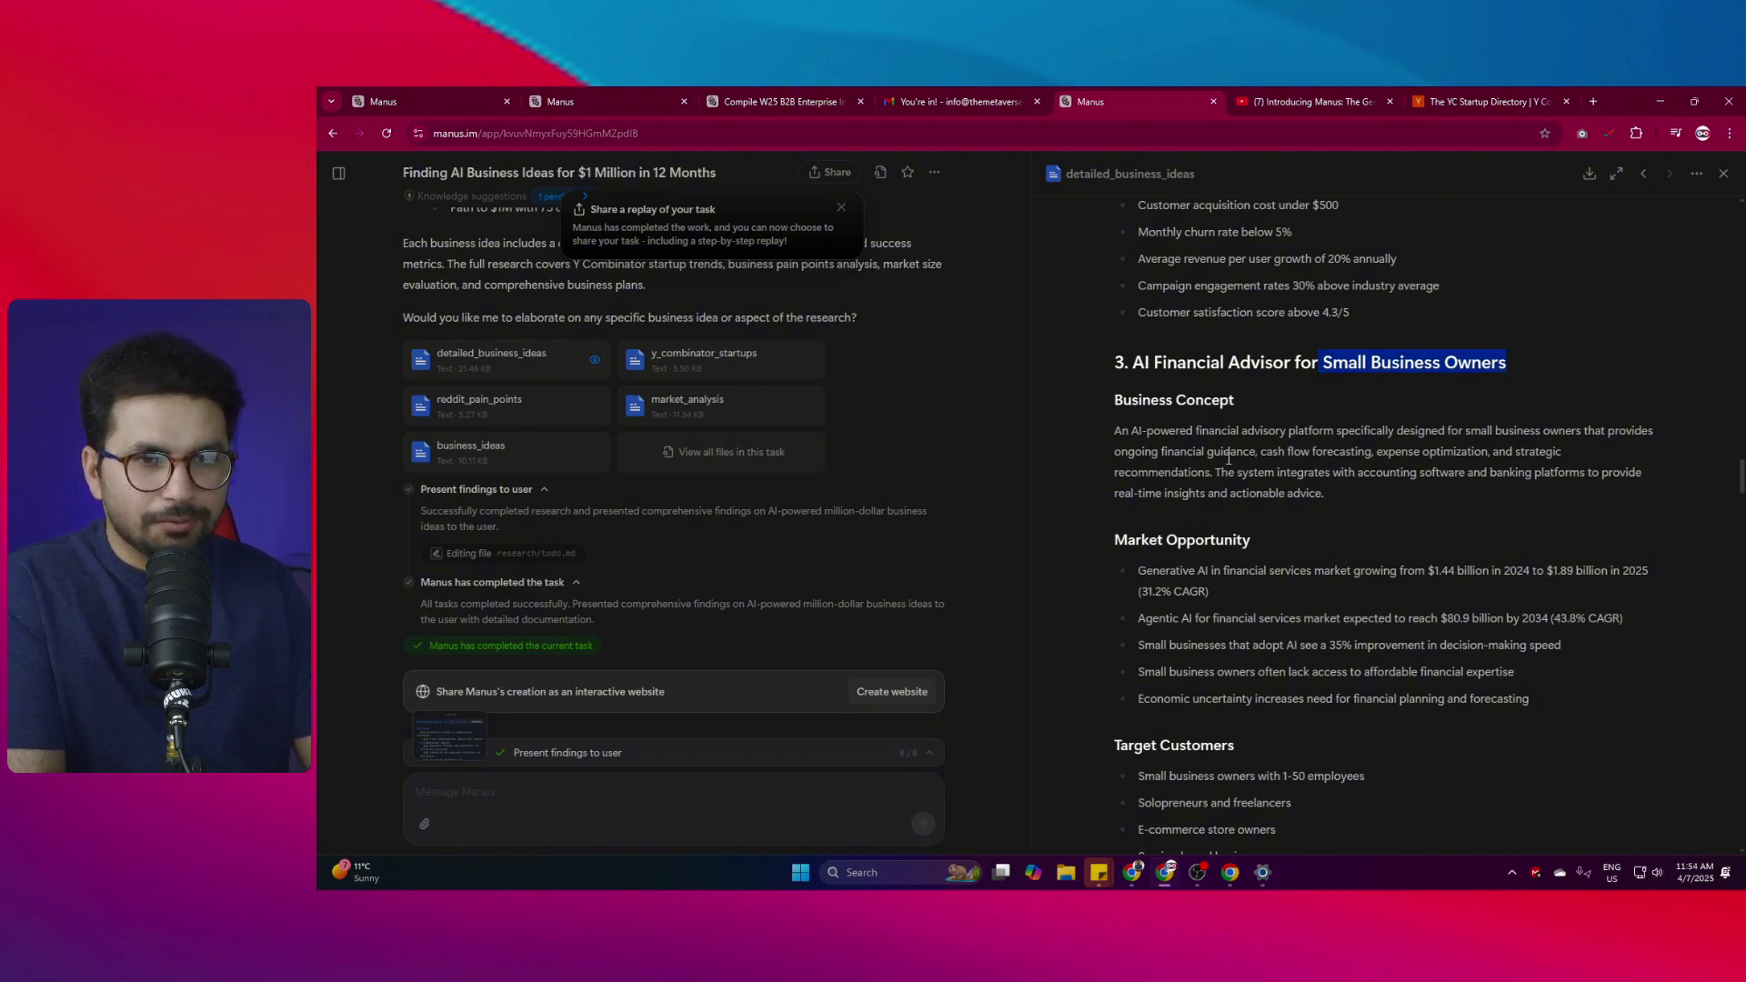
drag(1260, 455, 1352, 452)
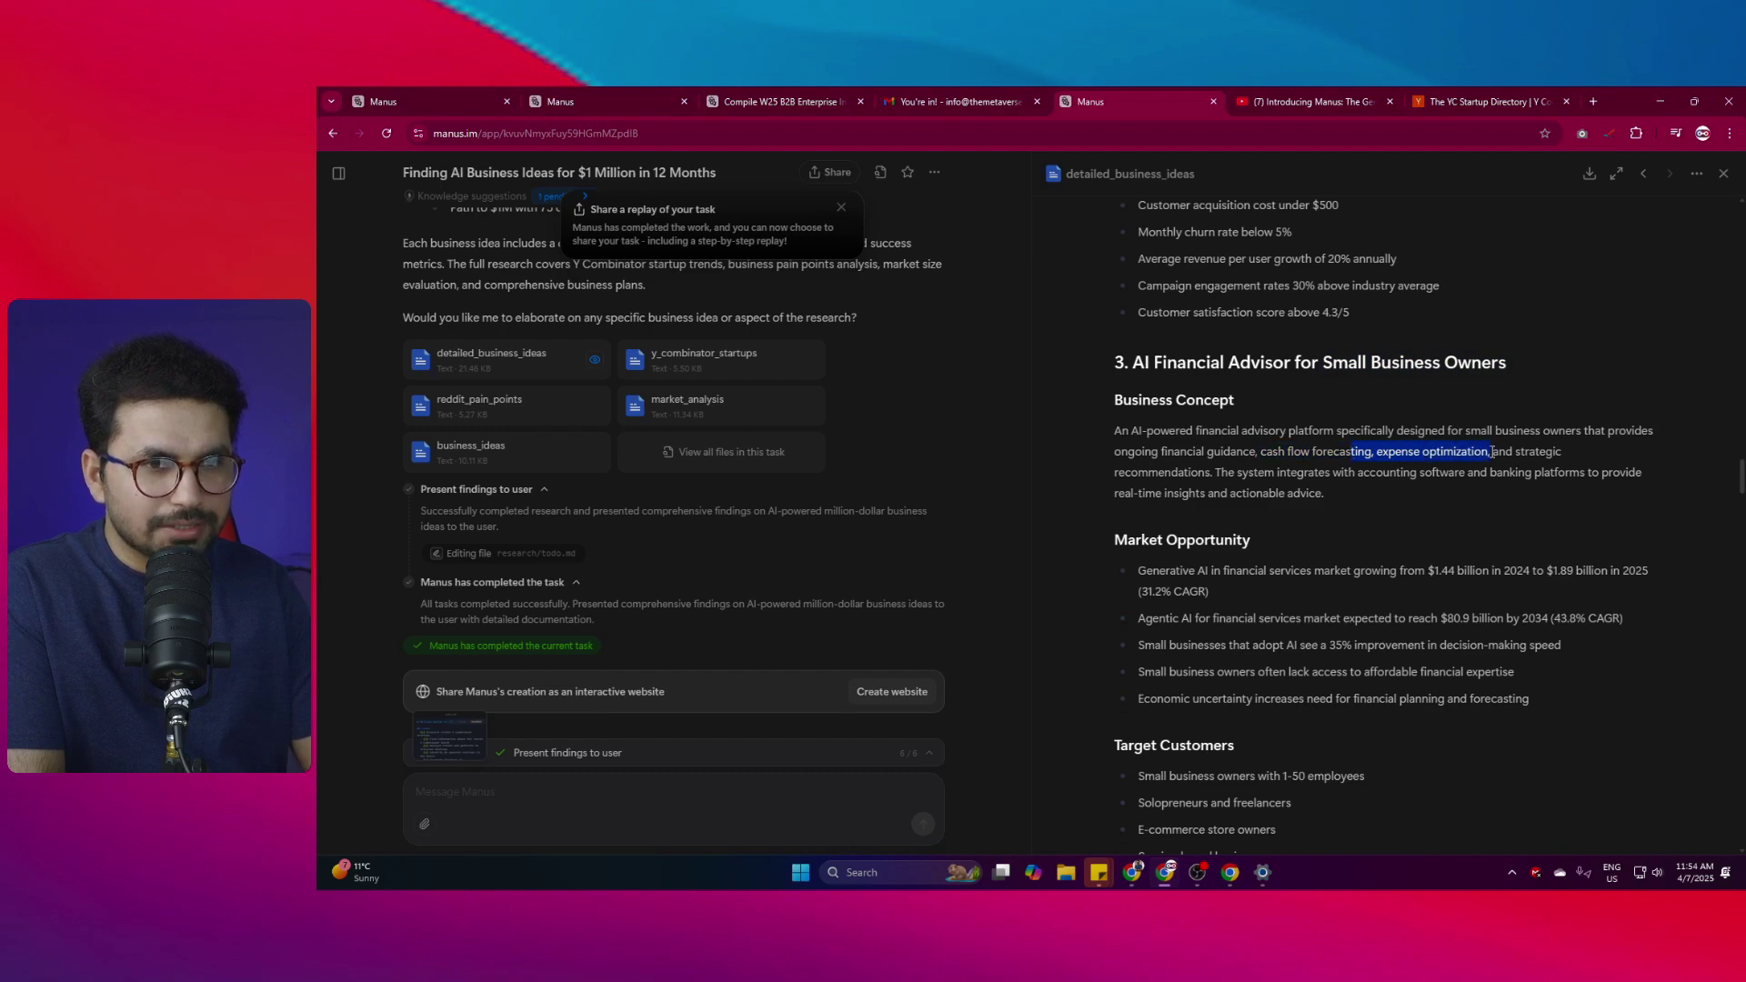
Highlight idea 4's inventory and pricing title, optimal stock levels and dynamic pricing phrases, reaching idea 5.
scroll(1263, 474, down, 3)
scroll(1253, 454, down, 7)
scroll(1137, 469, down, 1)
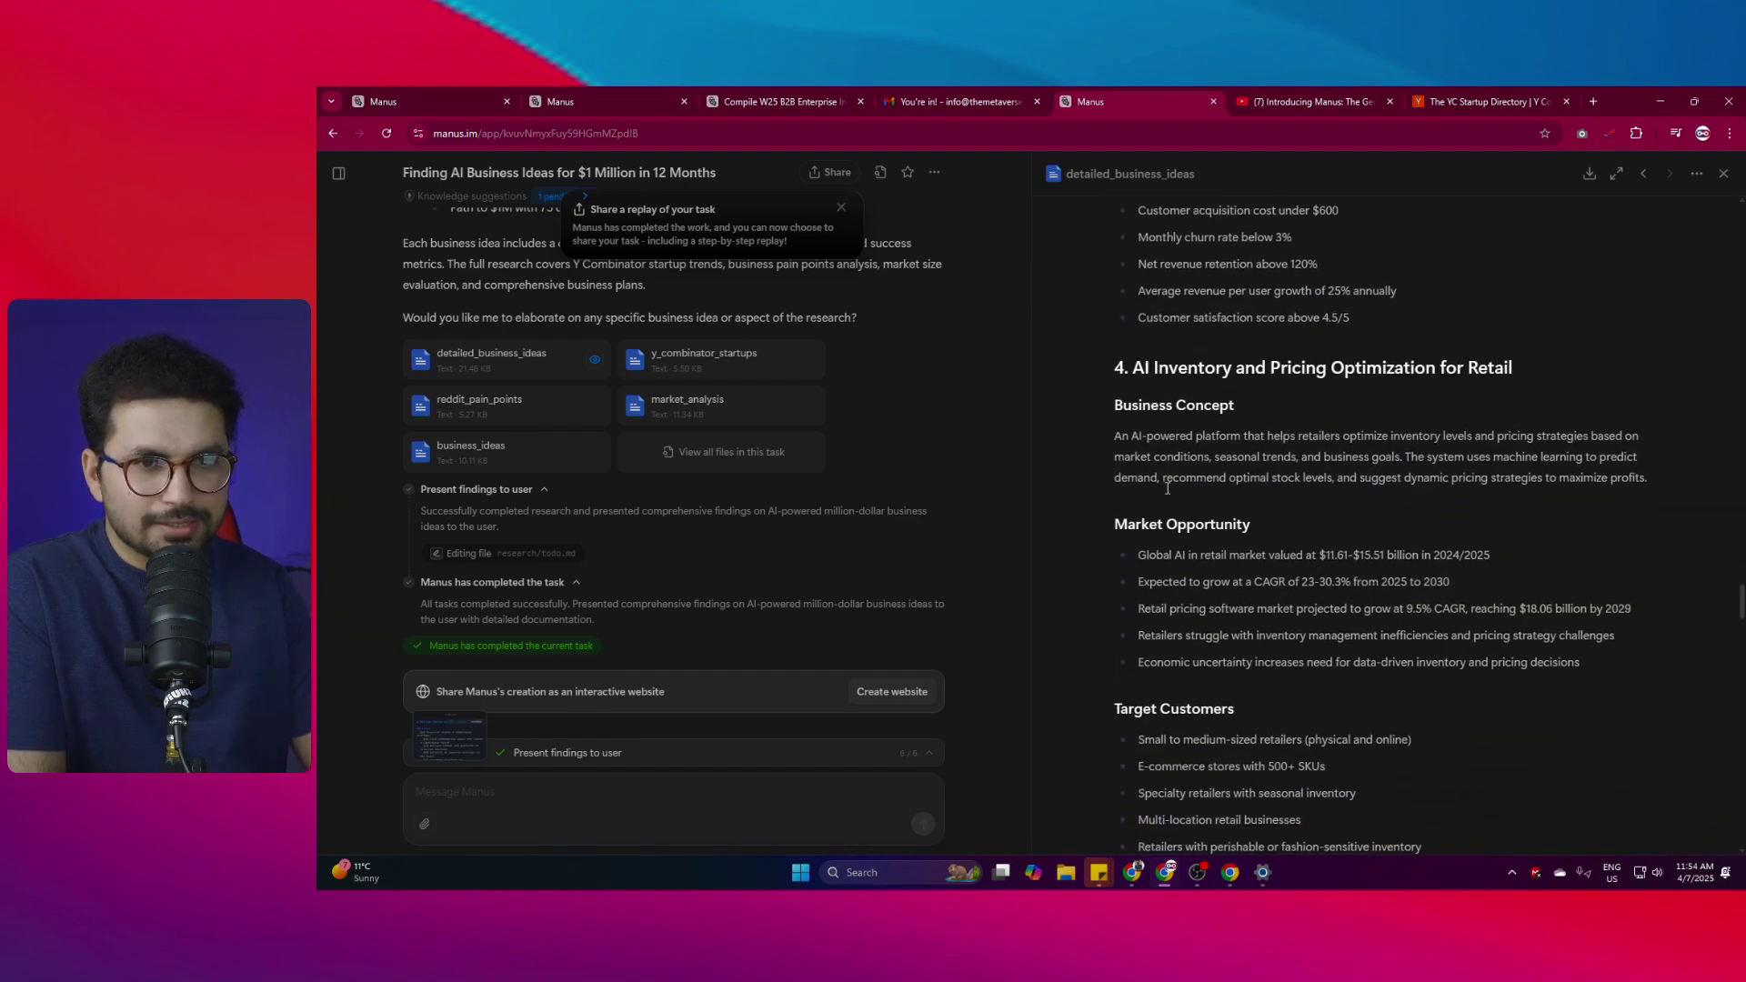
drag(1511, 368, 1222, 367)
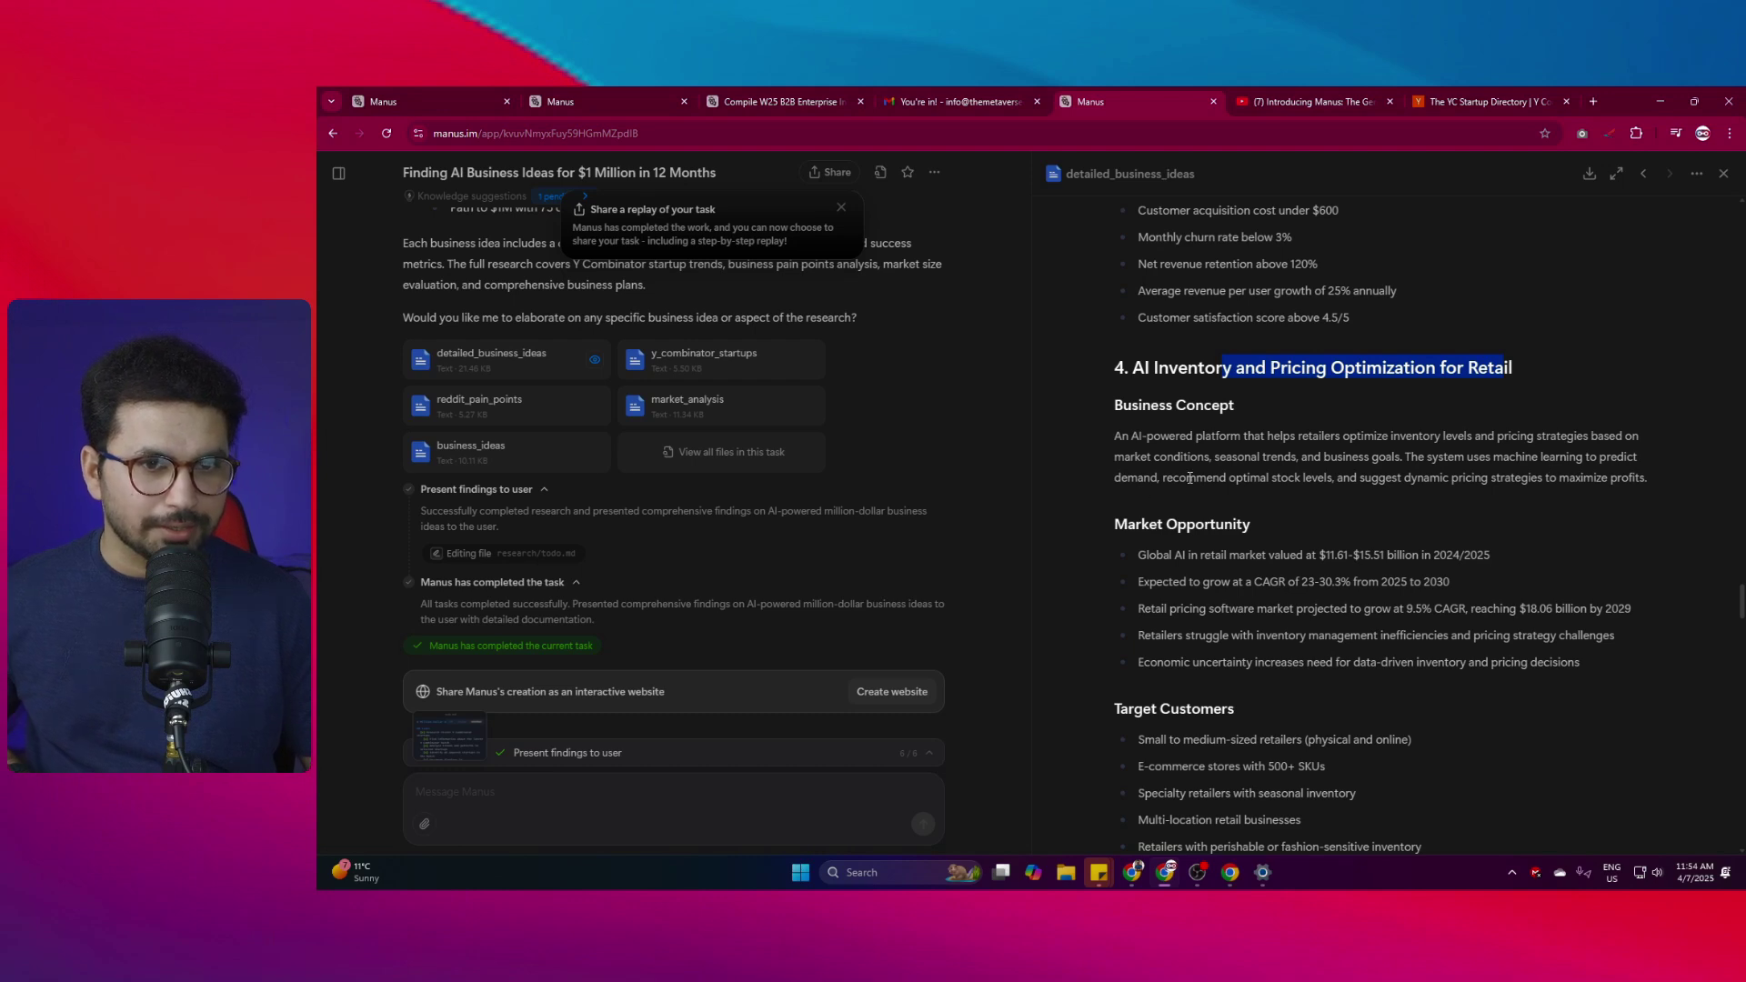
drag(1187, 478, 1503, 478)
click(1342, 480)
drag(1609, 479, 1414, 482)
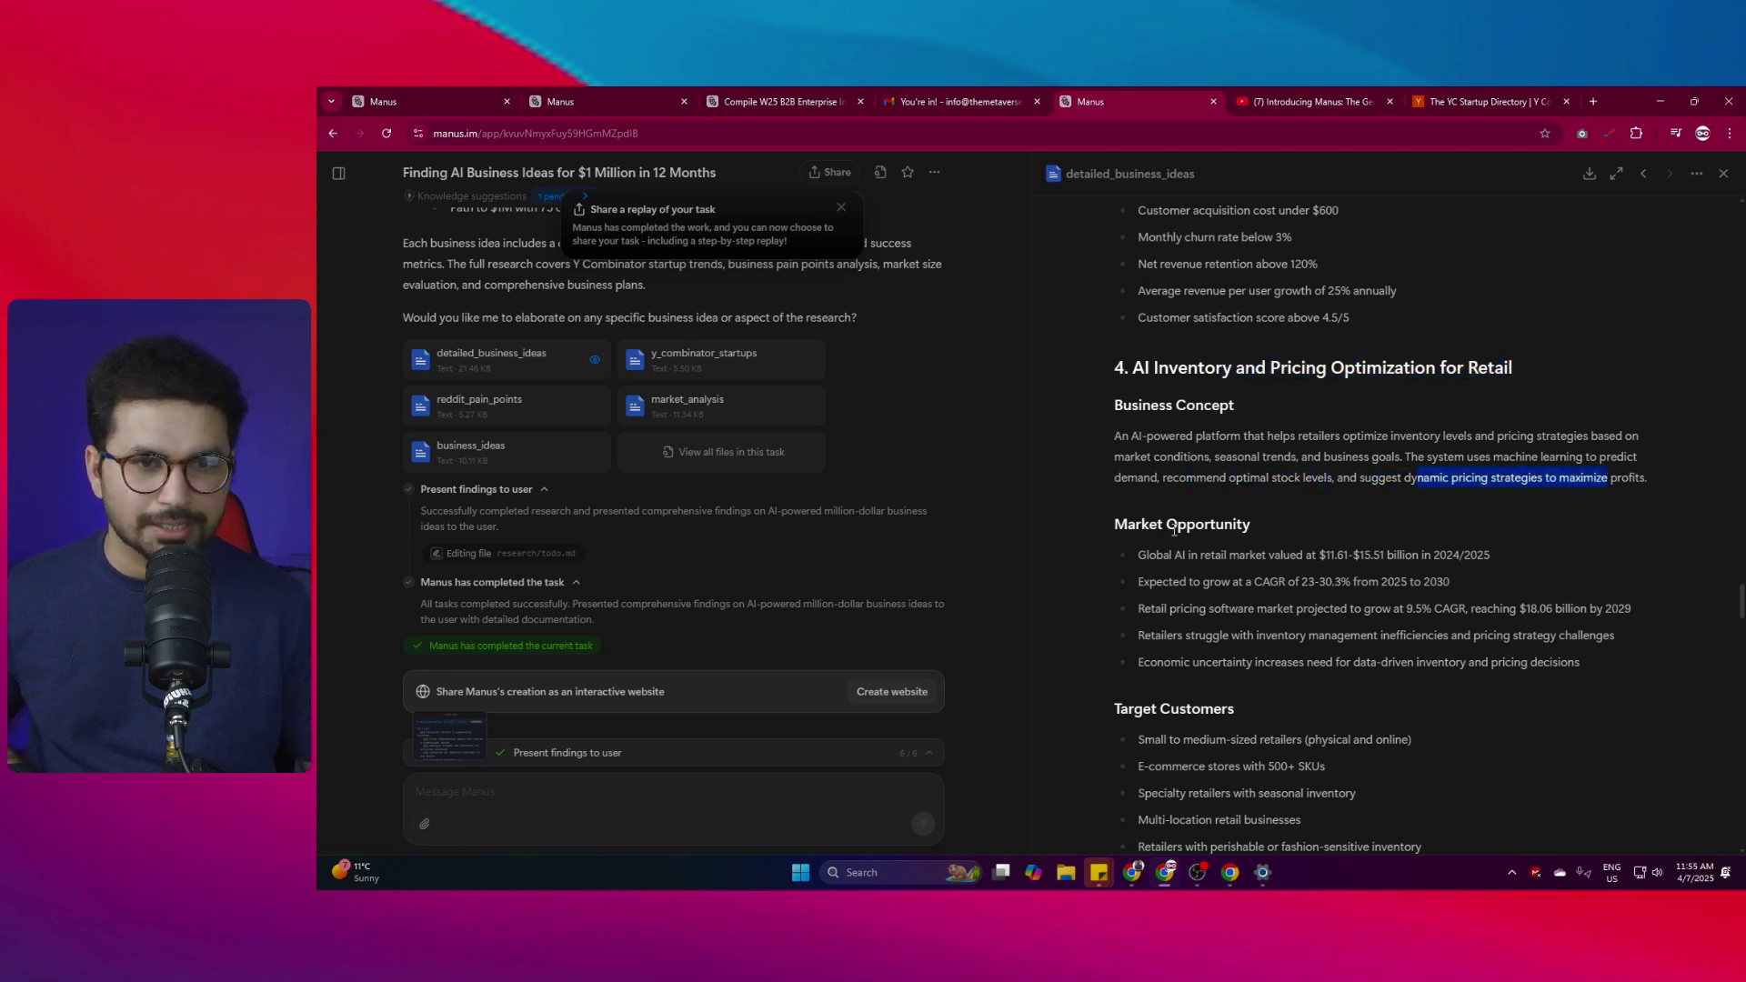
scroll(1173, 529, down, 2)
click(1199, 417)
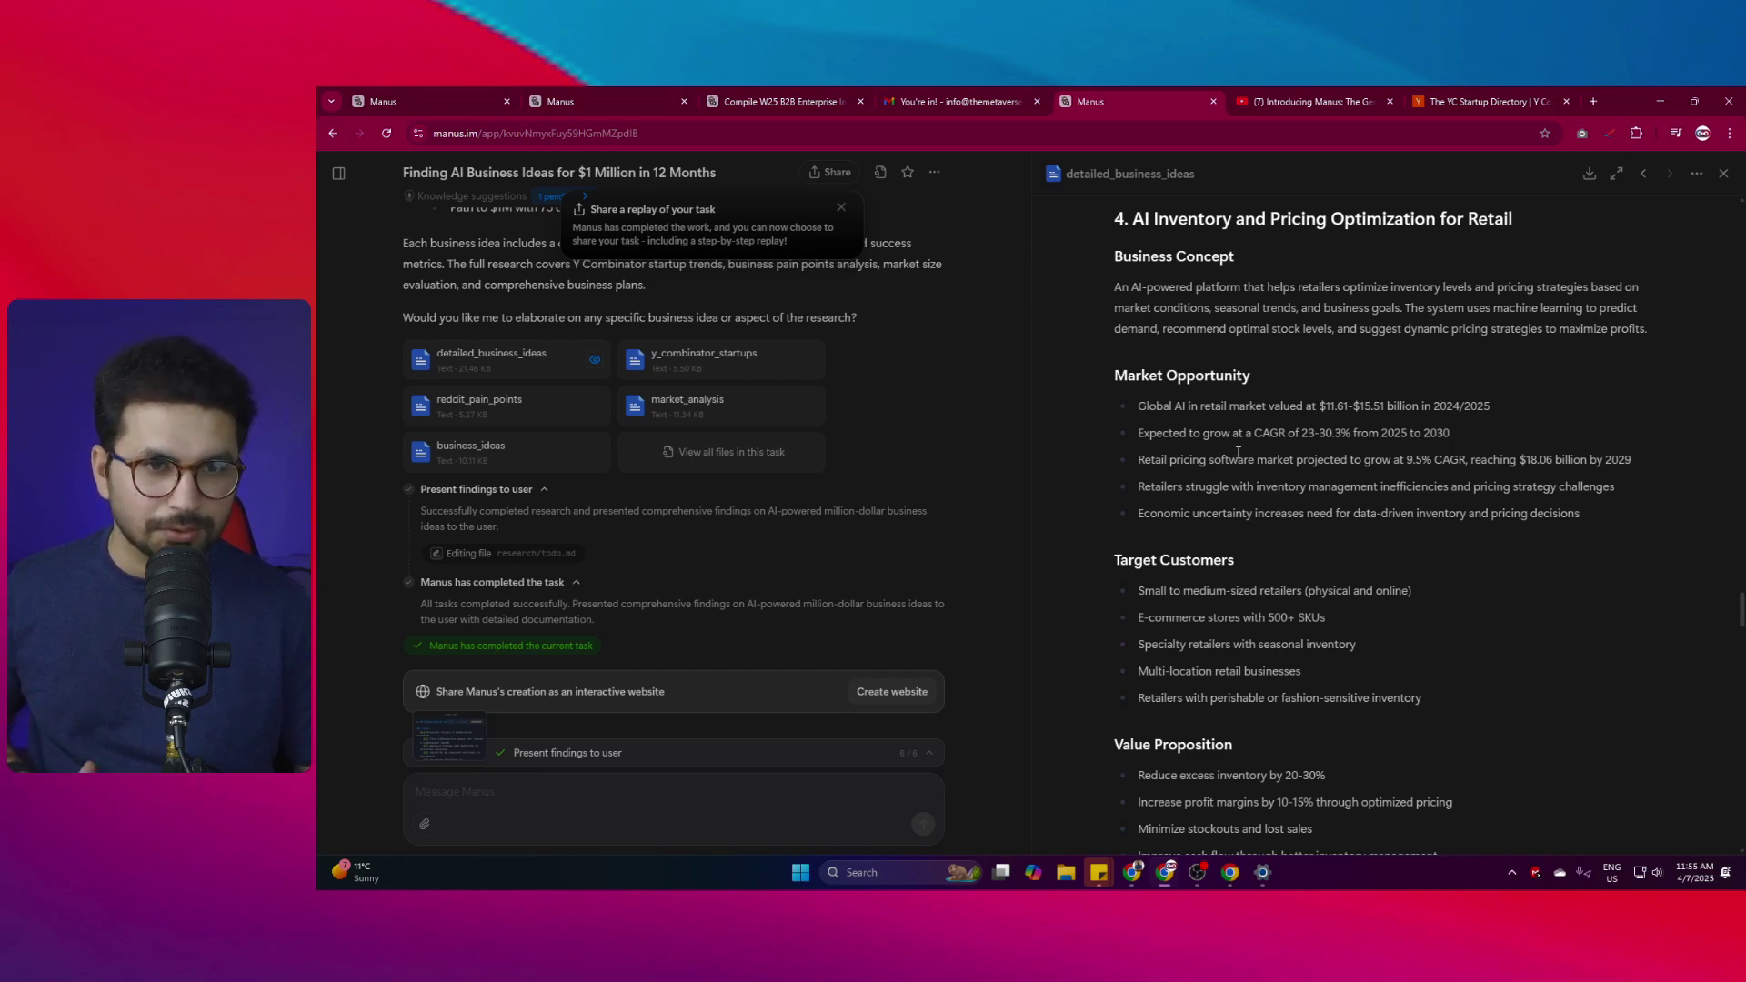
scroll(1157, 350, down, 10)
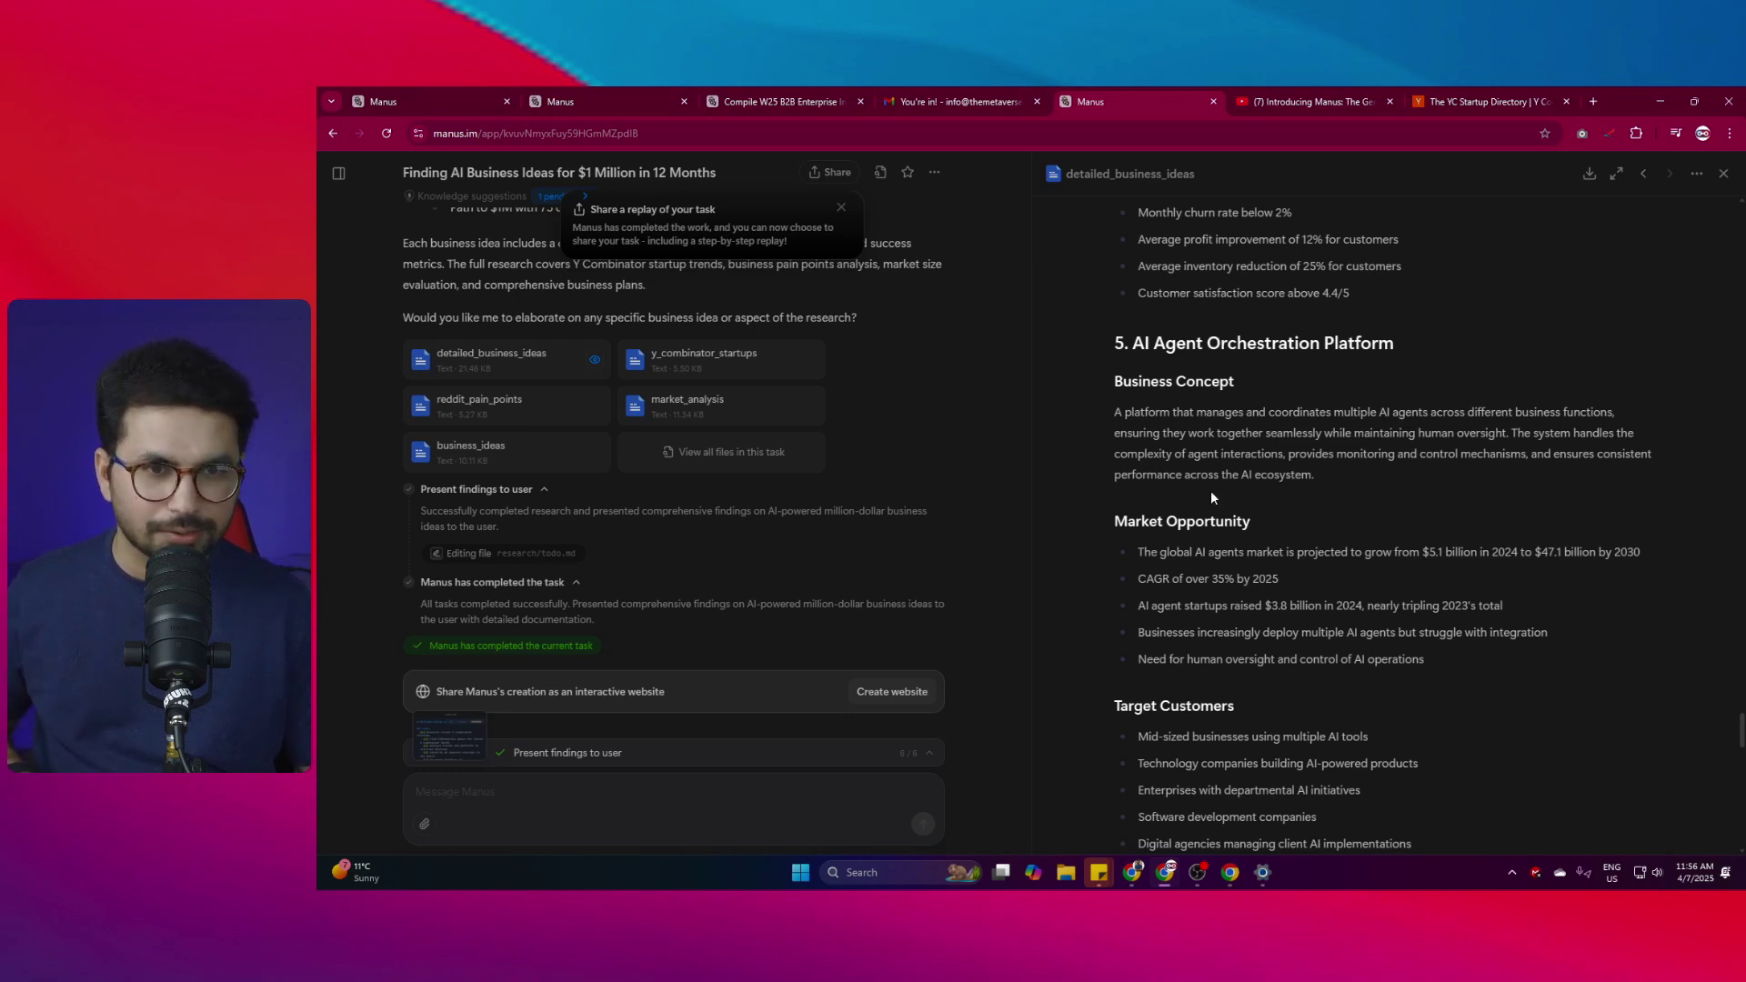
Read idea 5's AI agents market growth figure, then its product features and $499–$1,499/month pricing tiers.
scroll(1258, 540, down, 1)
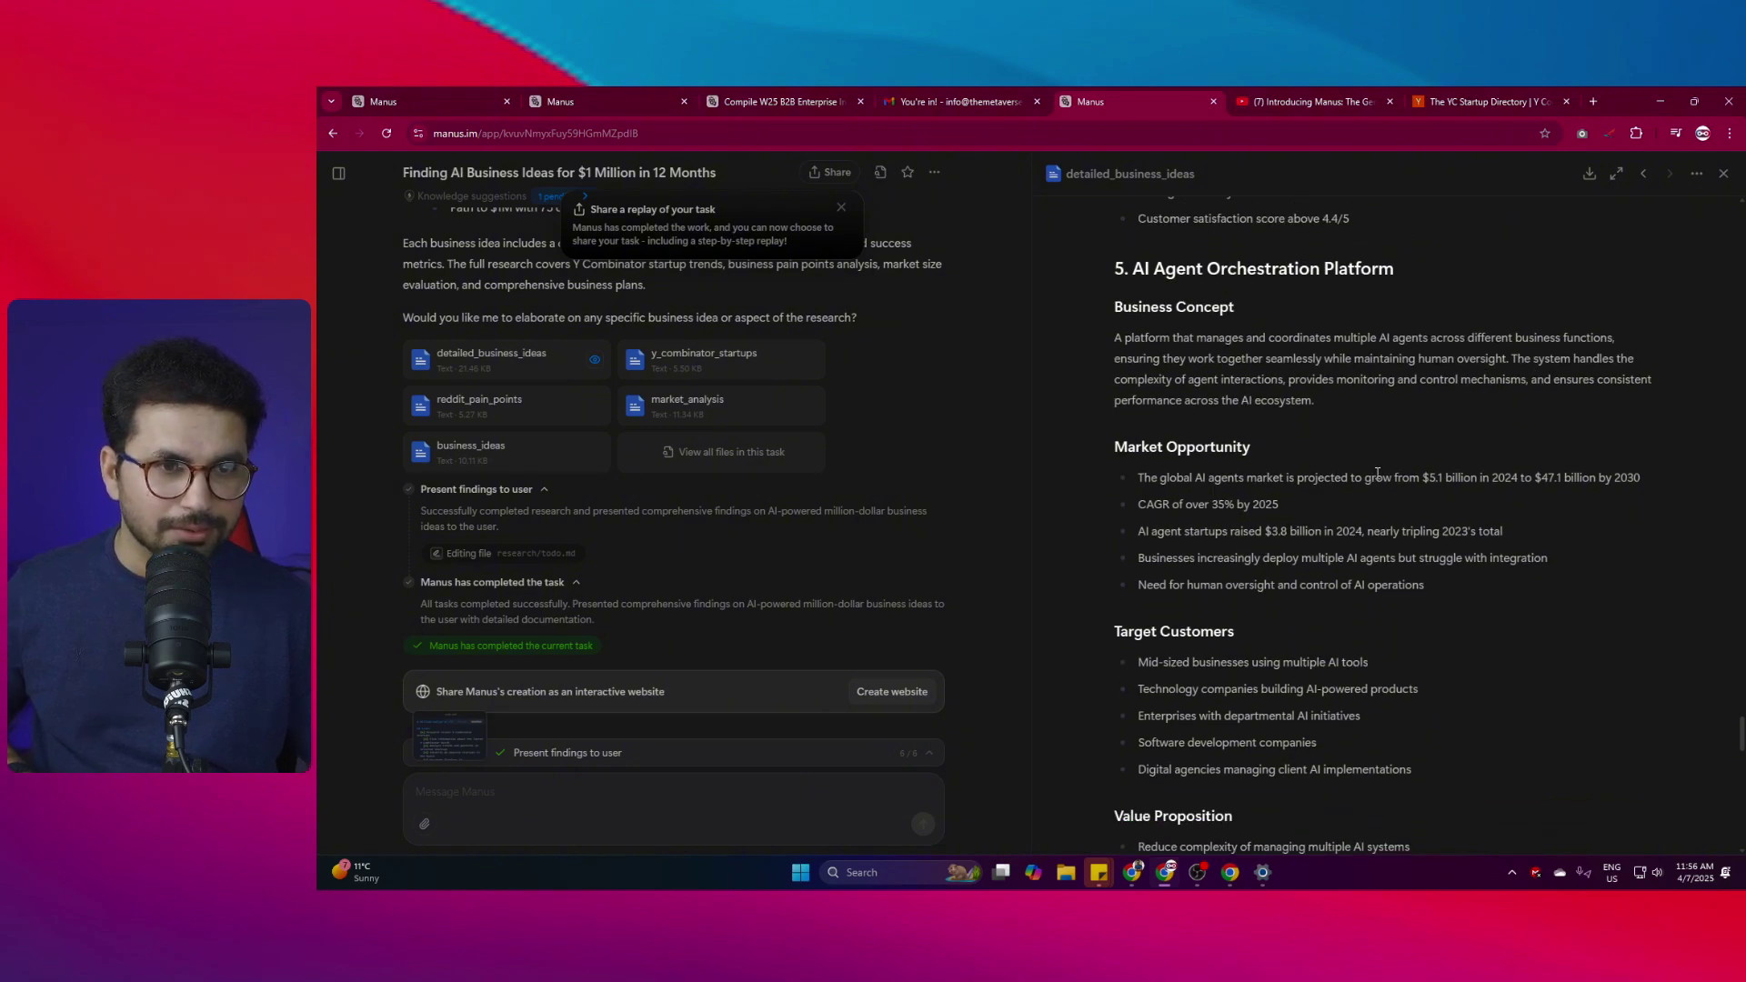
drag(1396, 477, 1578, 479)
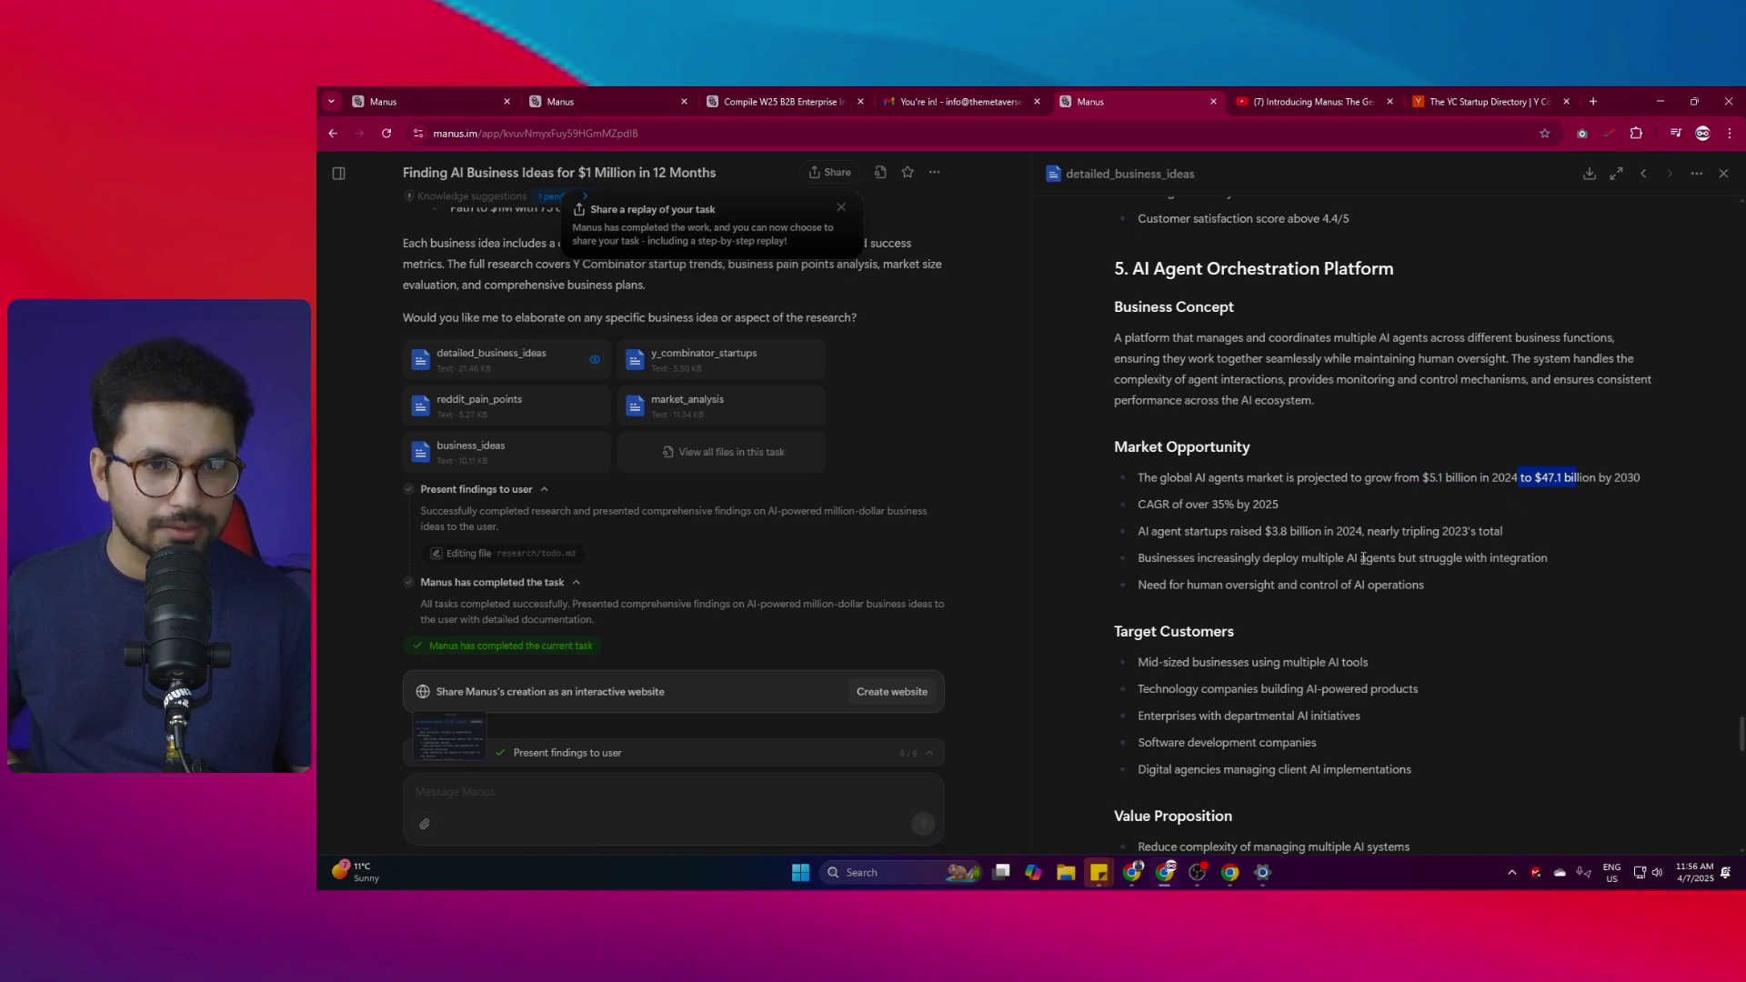
scroll(1342, 563, down, 7)
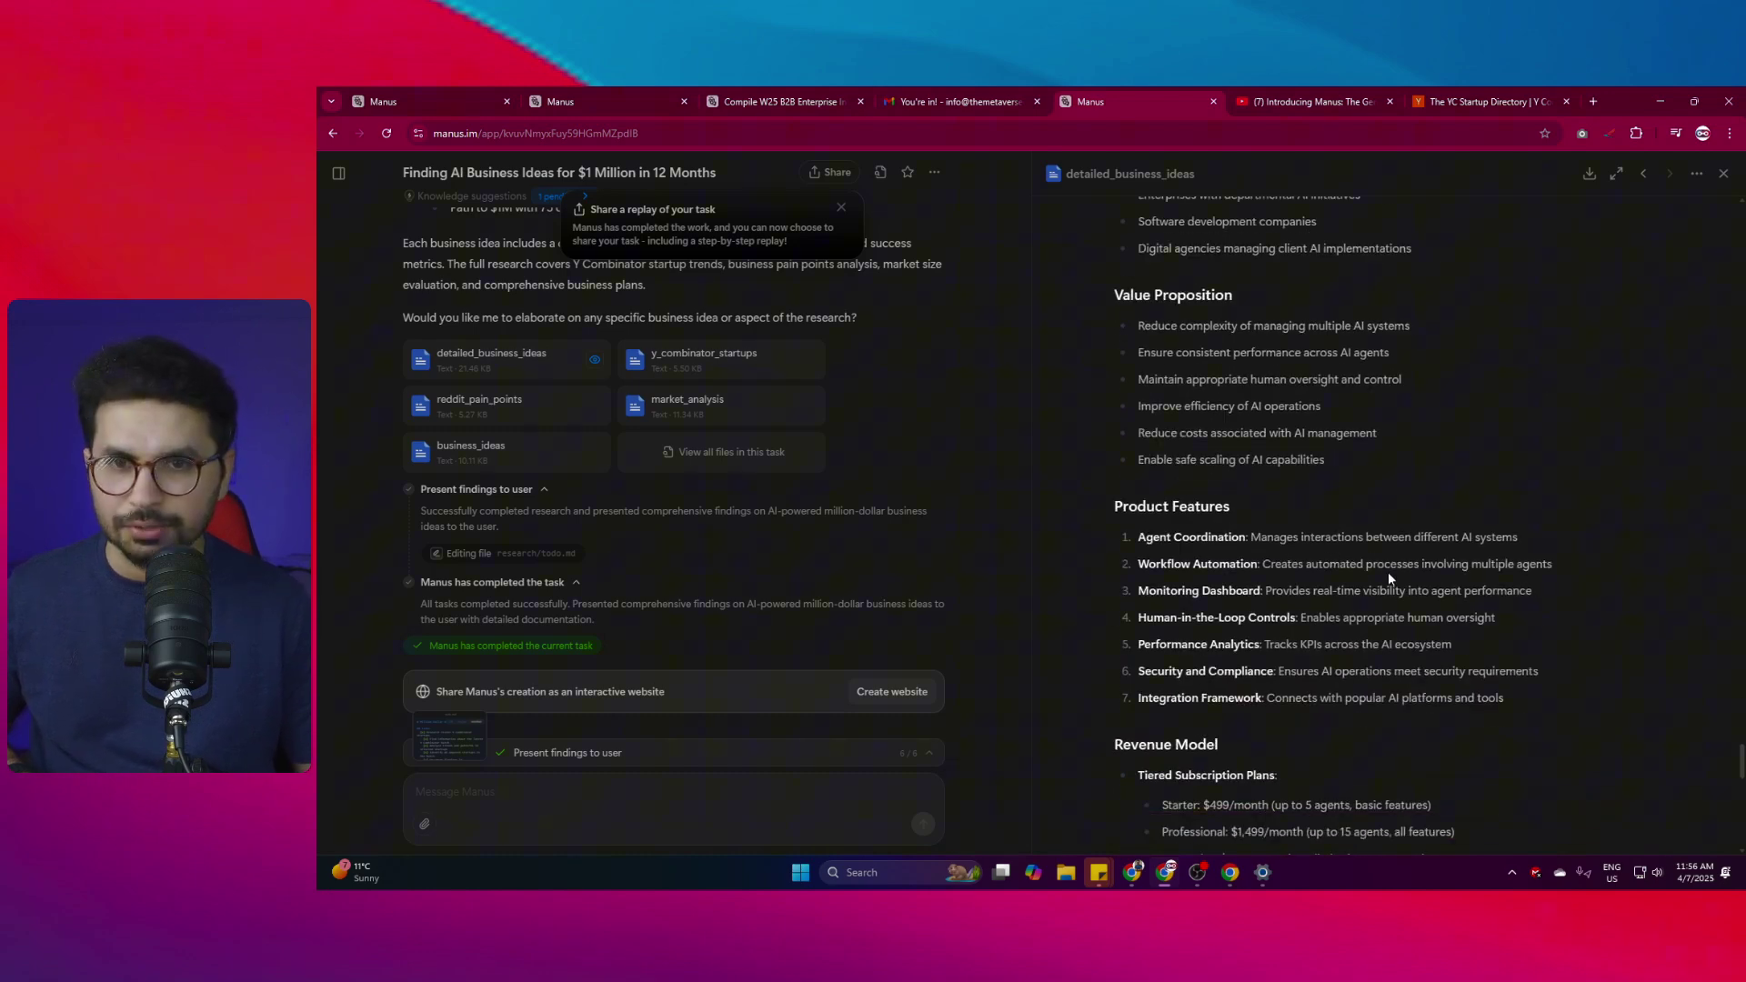
Open reddit_pain_points and mark the blocked Reddit access note and the political uncertainty challenge.
click(479, 401)
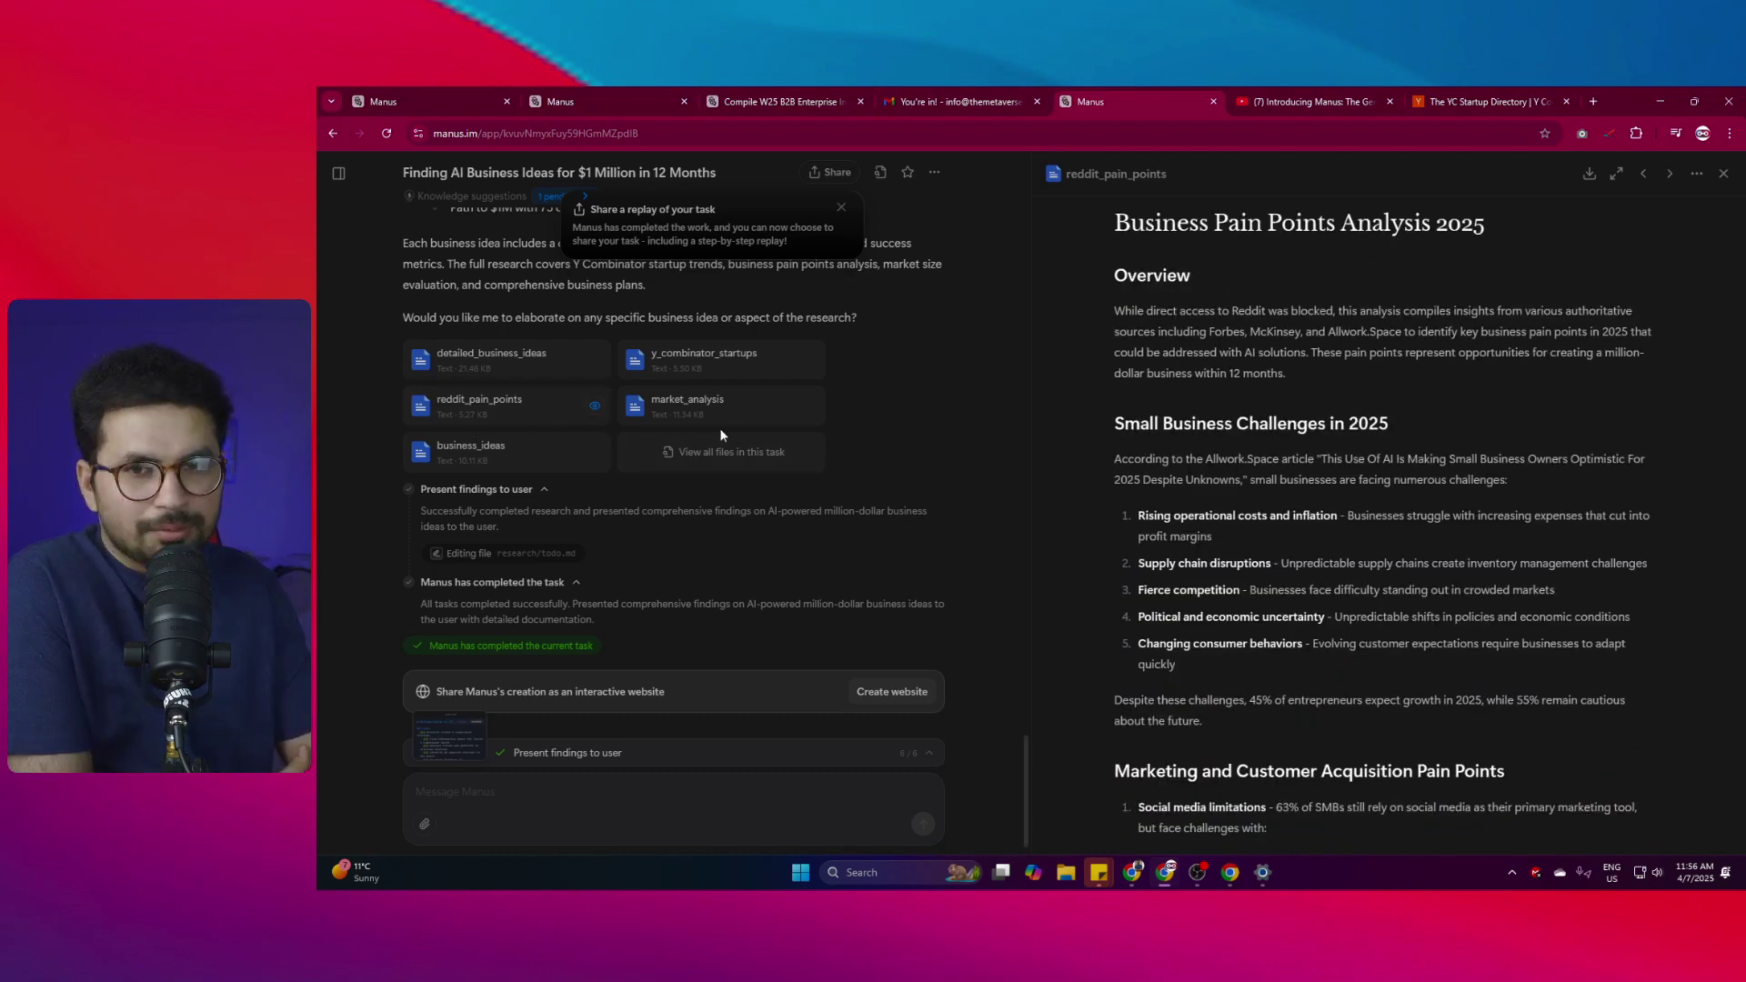
scroll(1258, 462, down, 4)
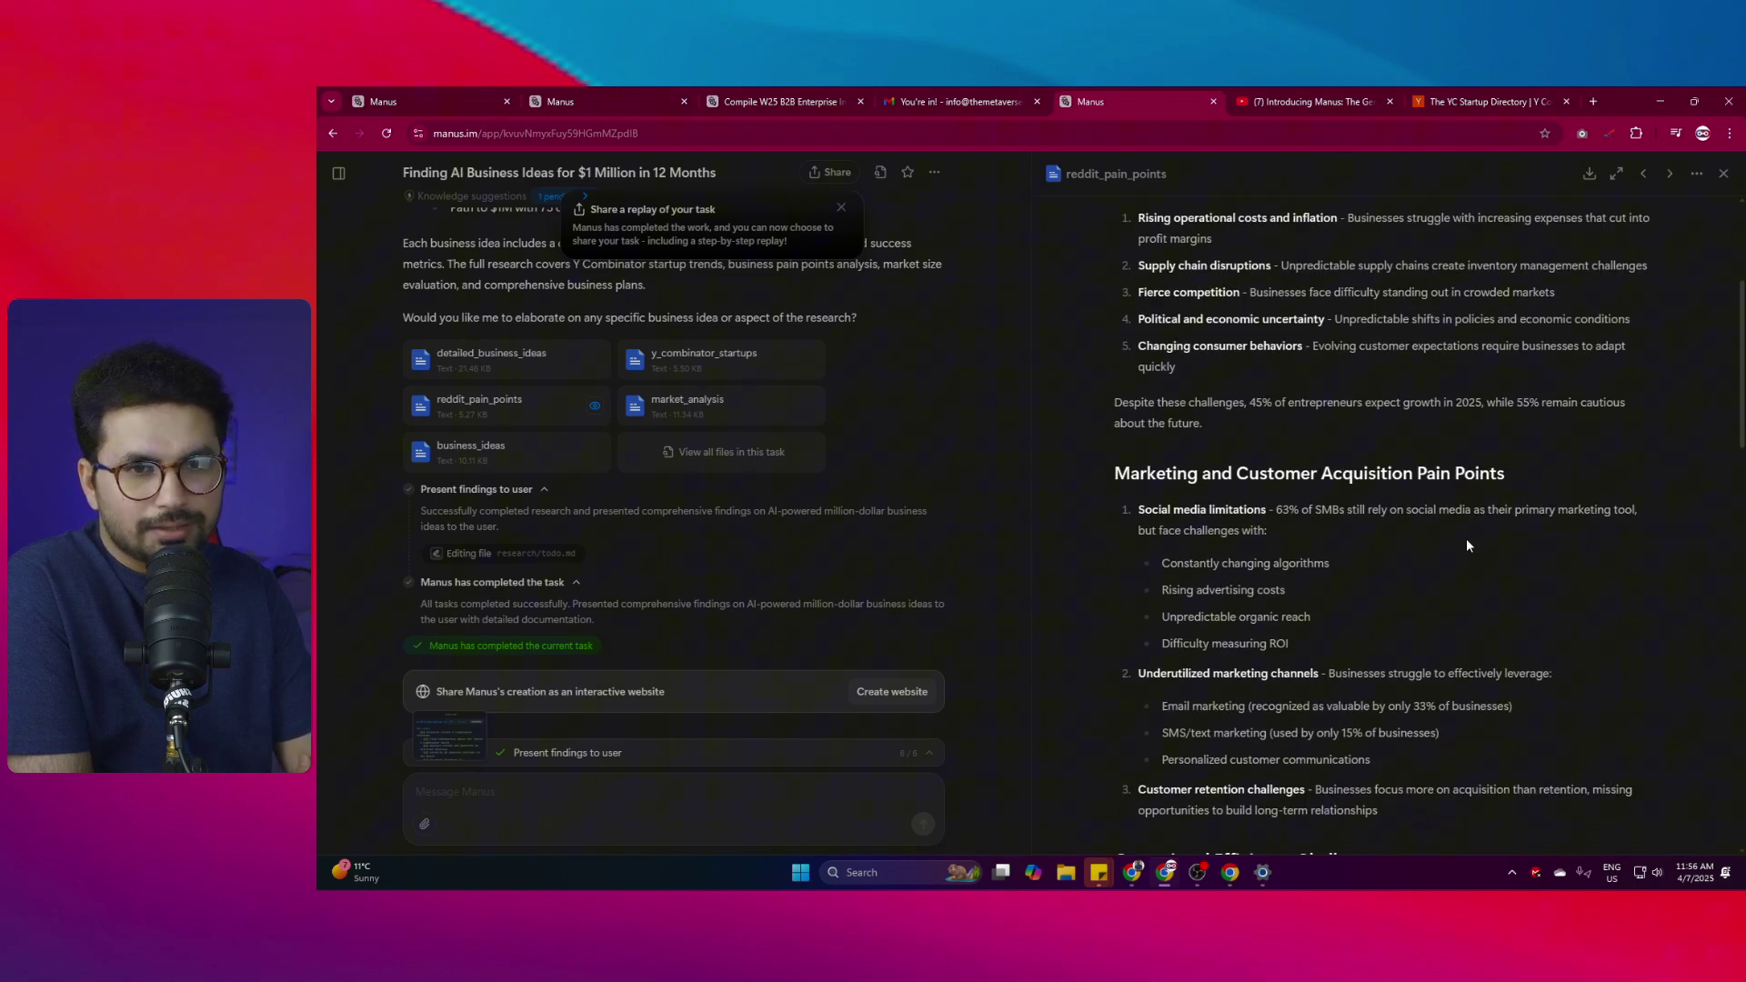
scroll(1400, 455, up, 4)
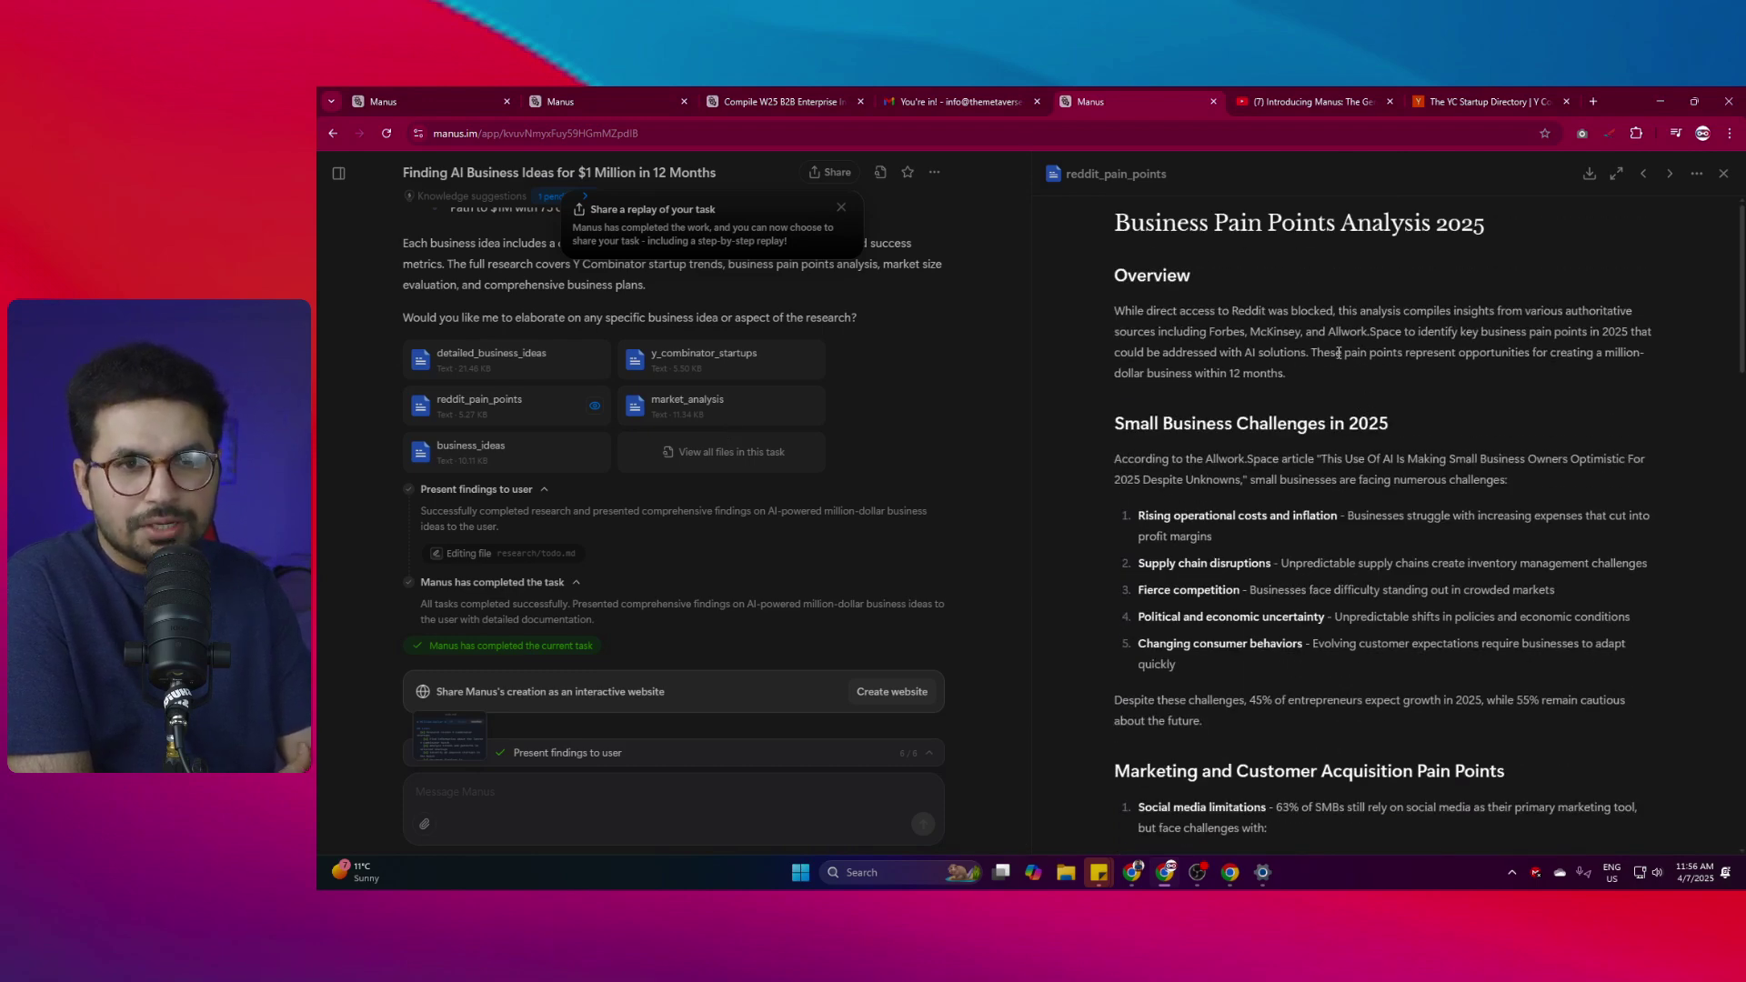
drag(1125, 311, 1238, 311)
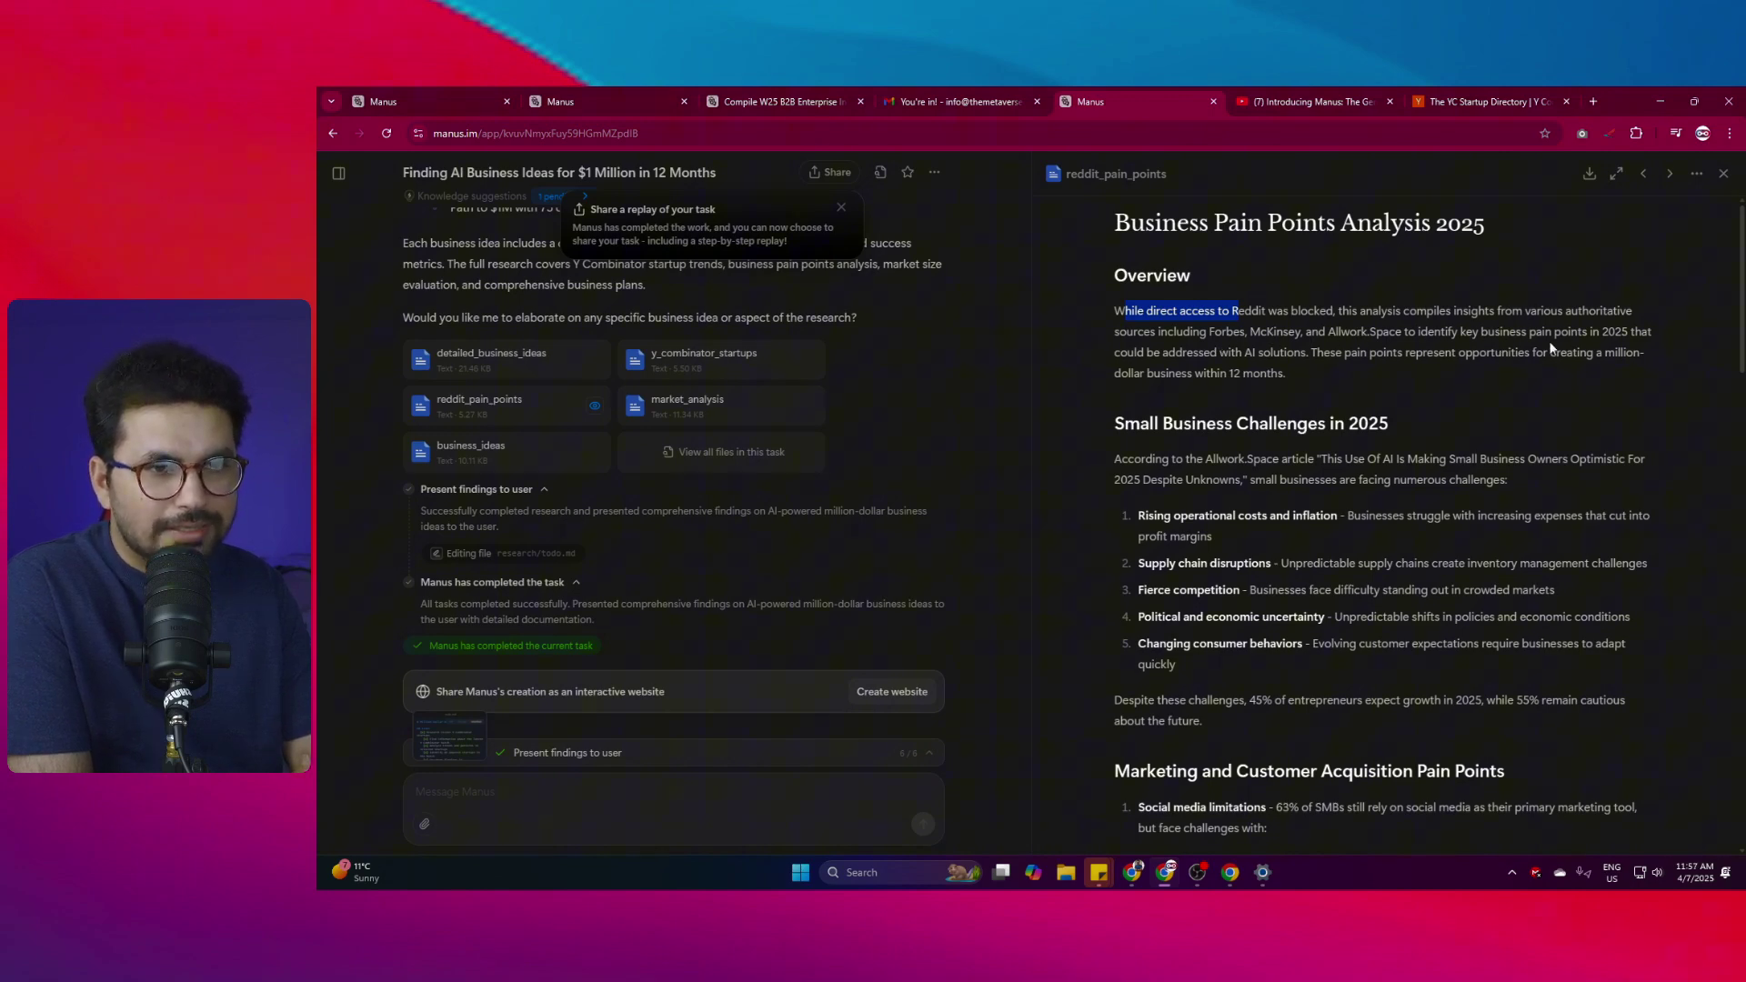
scroll(1364, 345, down, 2)
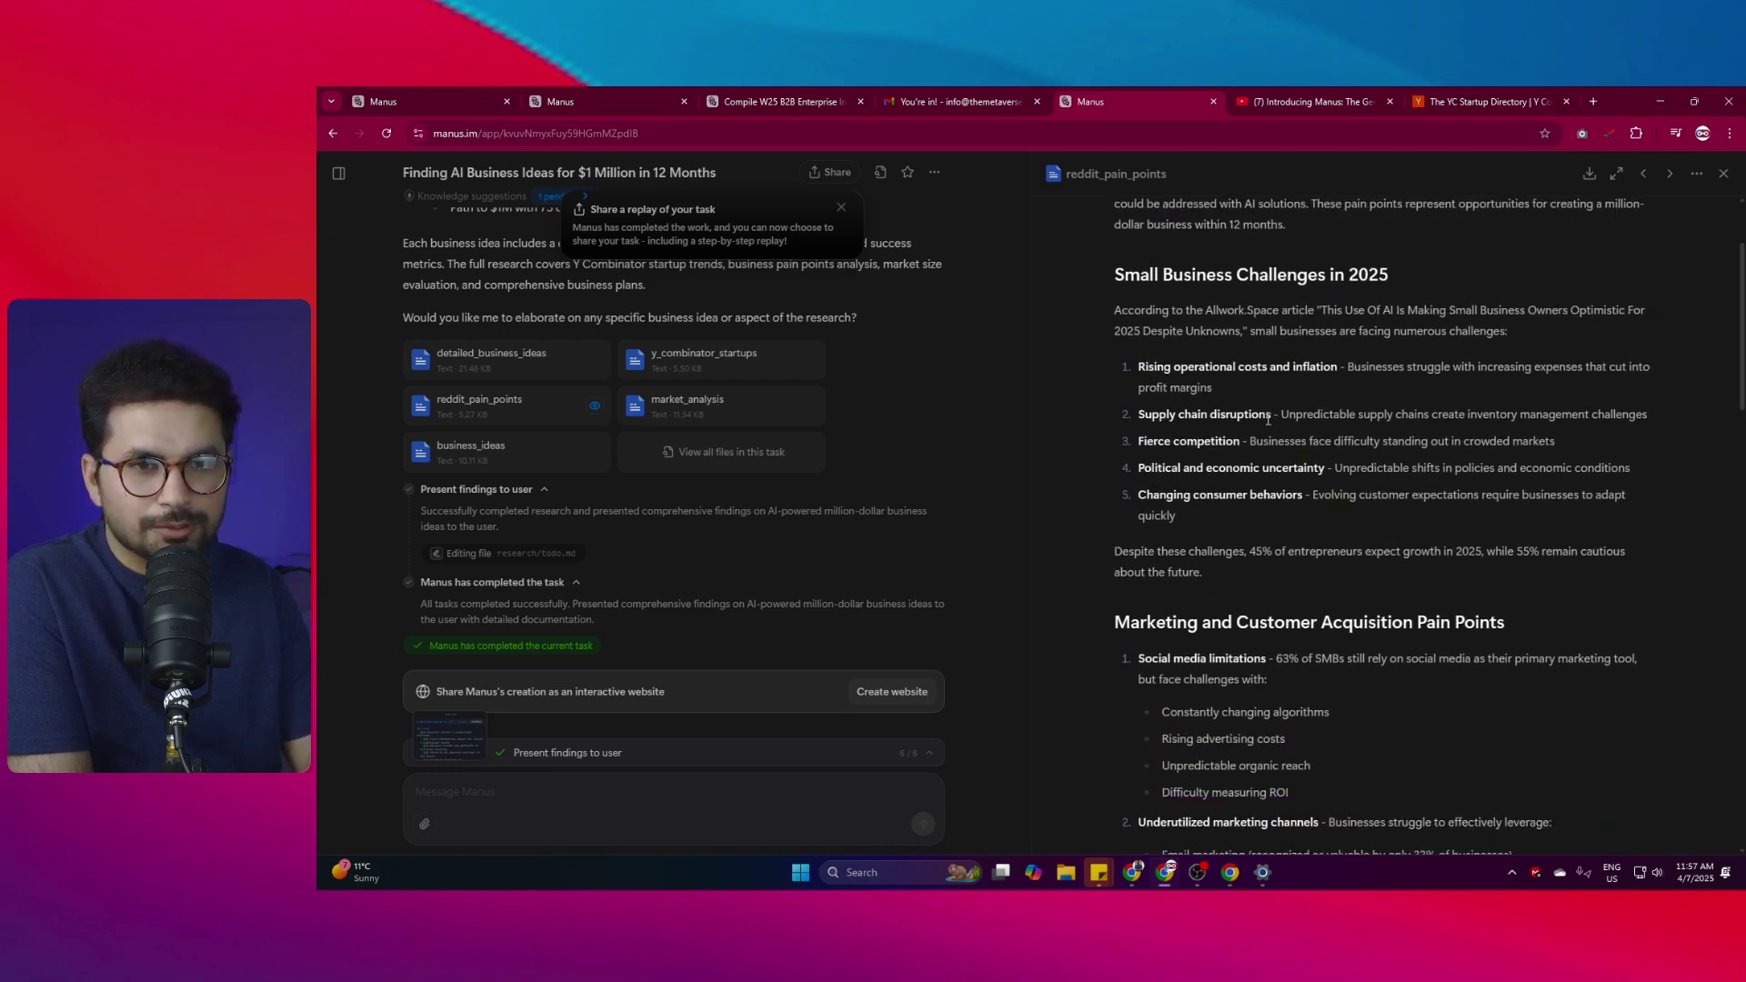
drag(1141, 446, 1307, 465)
click(1125, 496)
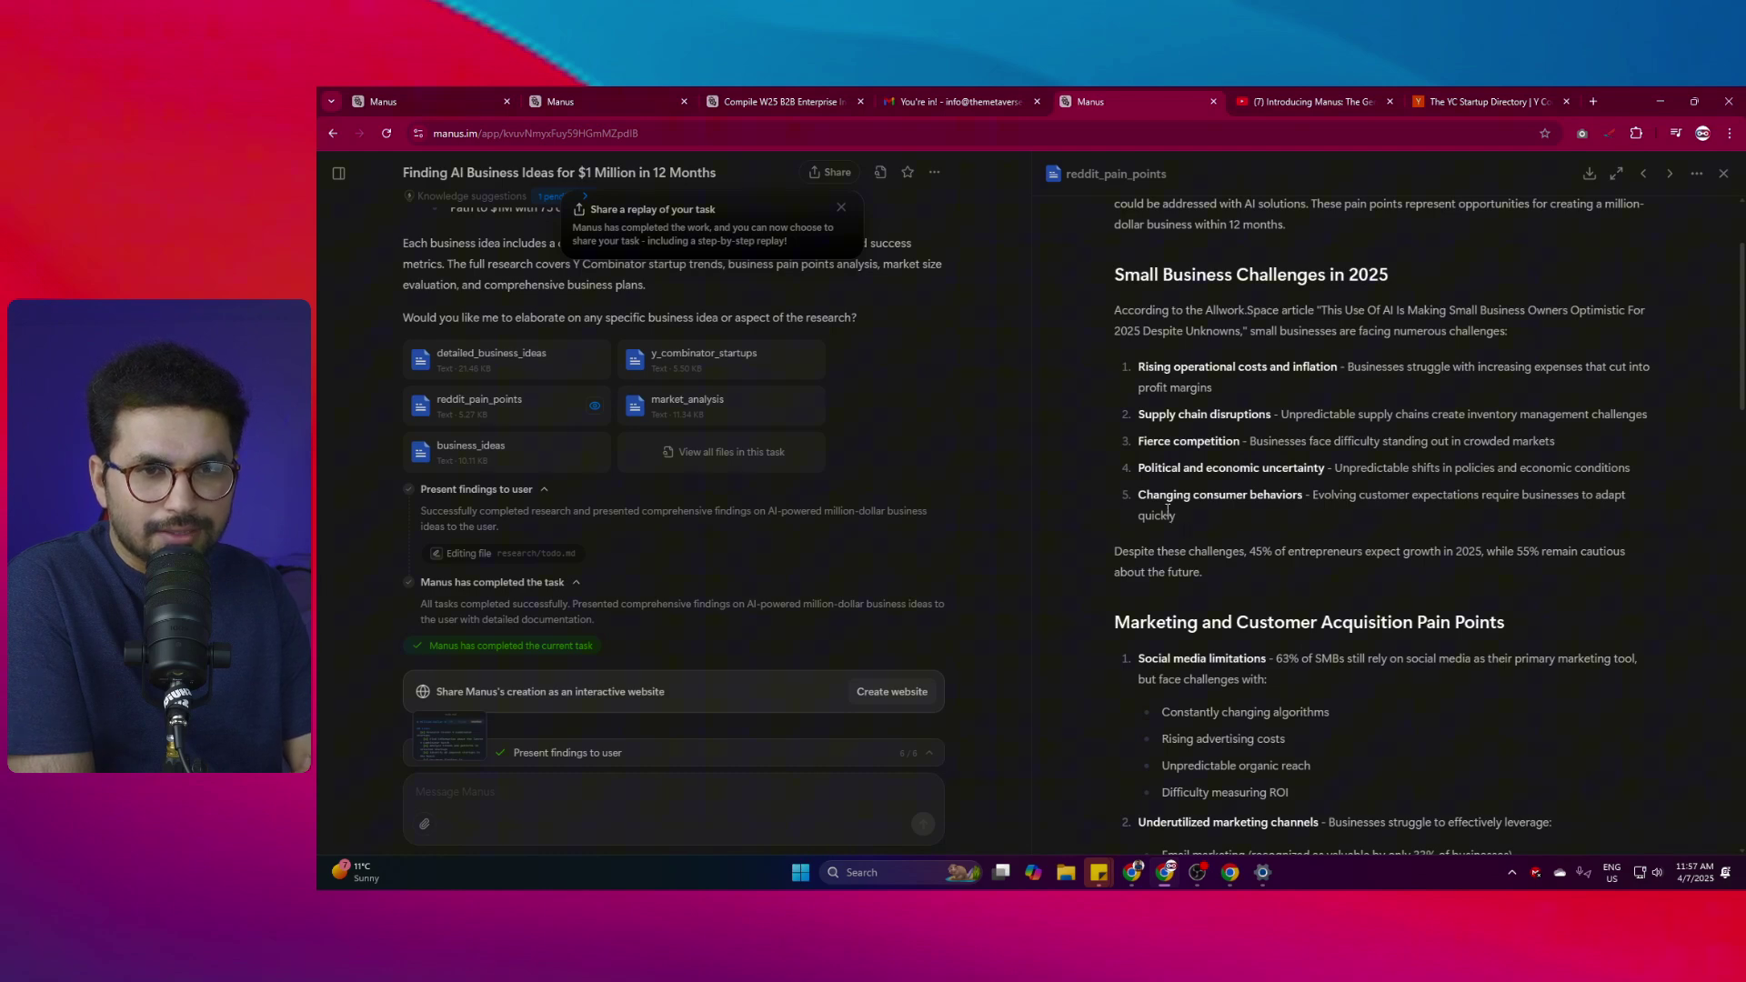
Read further, marking the AI maturity gap phrase and the implementation challenges line.
scroll(1524, 561, down, 10)
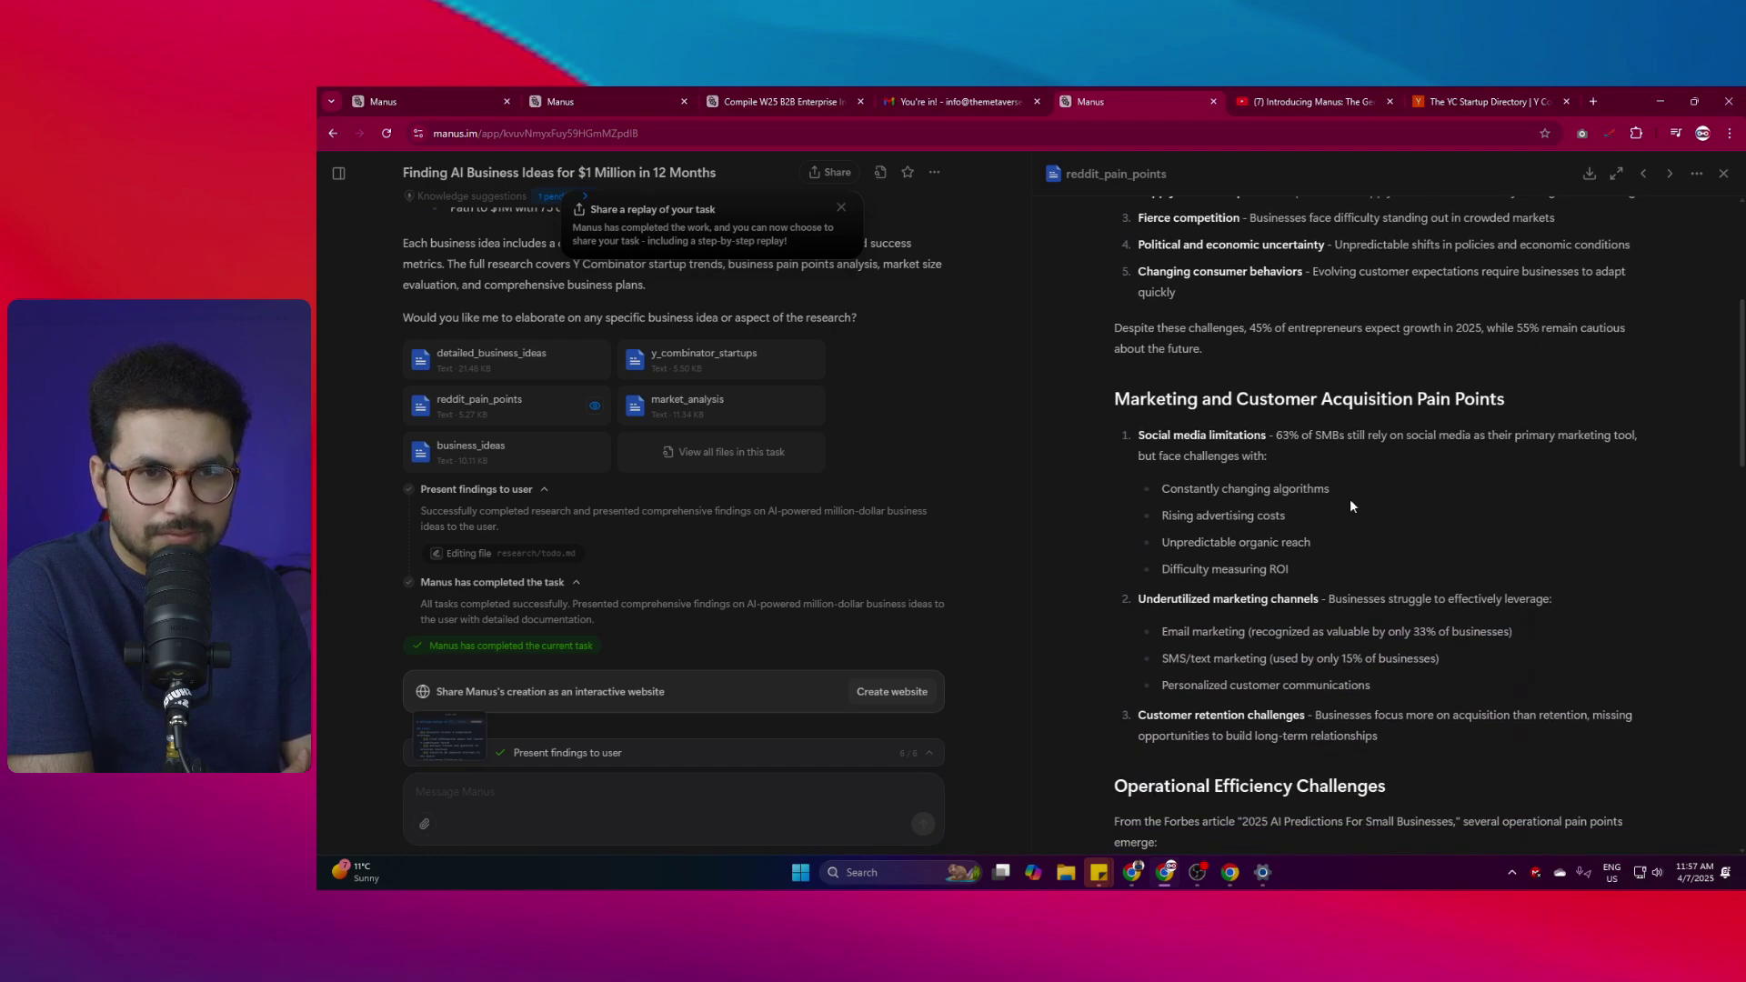
scroll(1389, 375, up, 7)
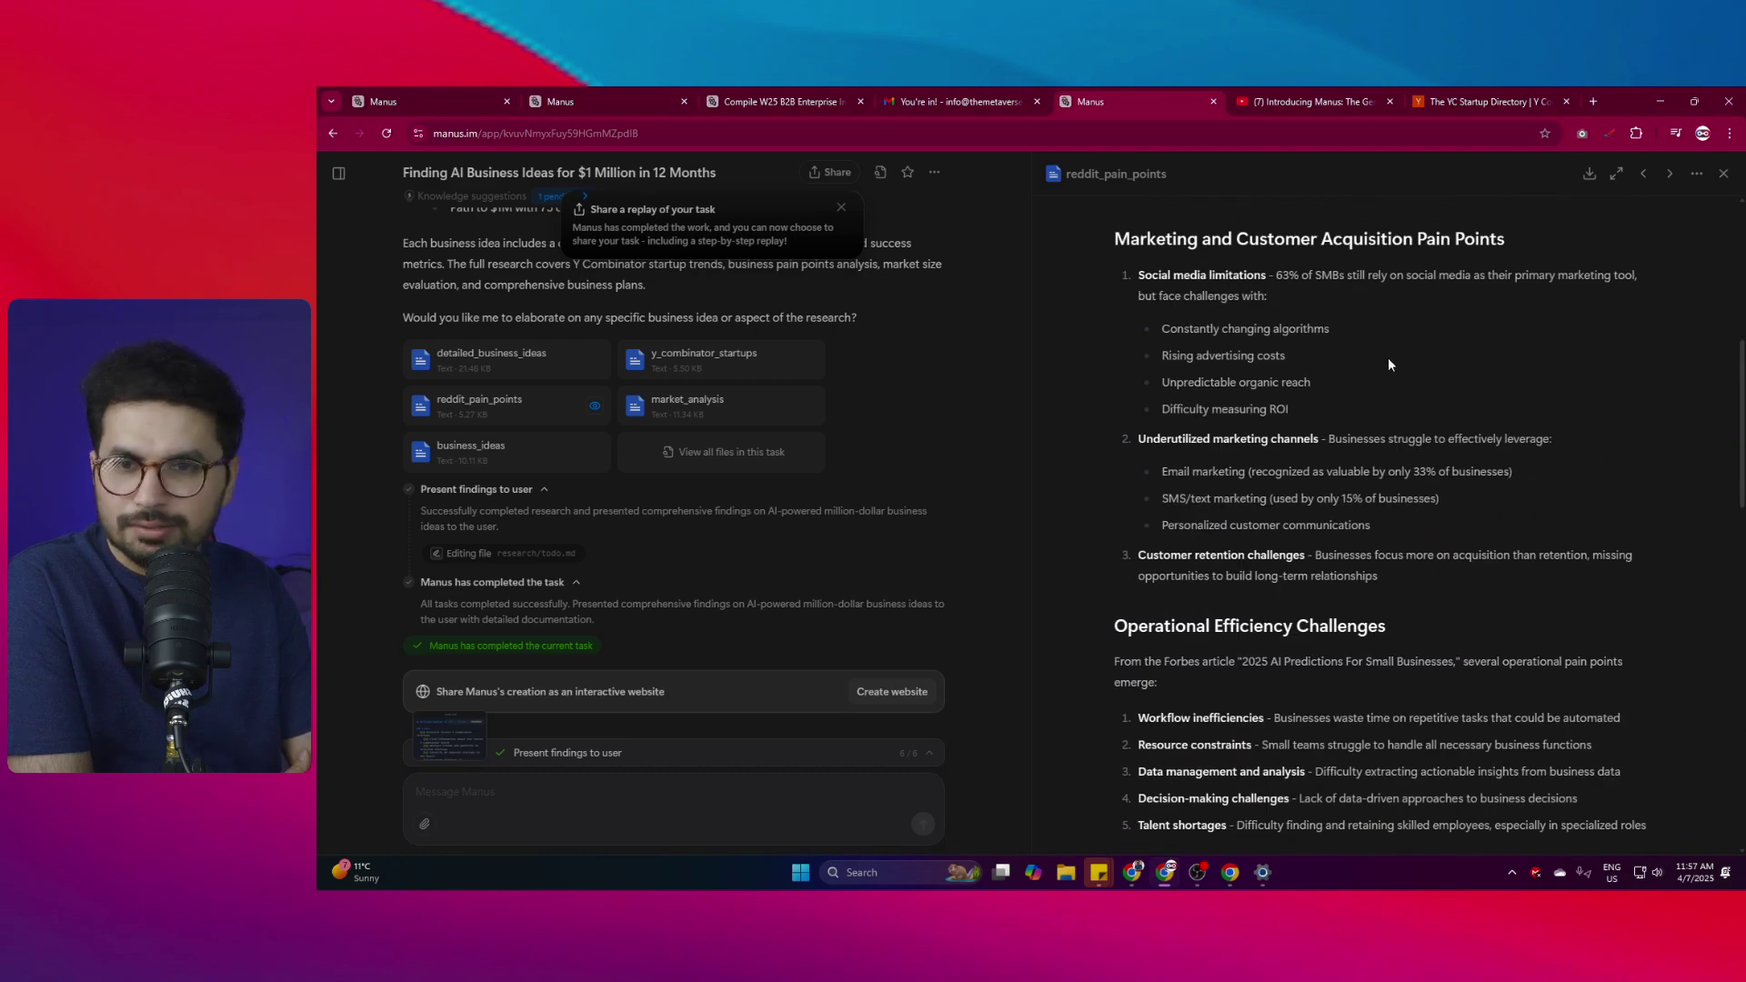
scroll(1380, 391, down, 6)
scroll(1380, 398, down, 2)
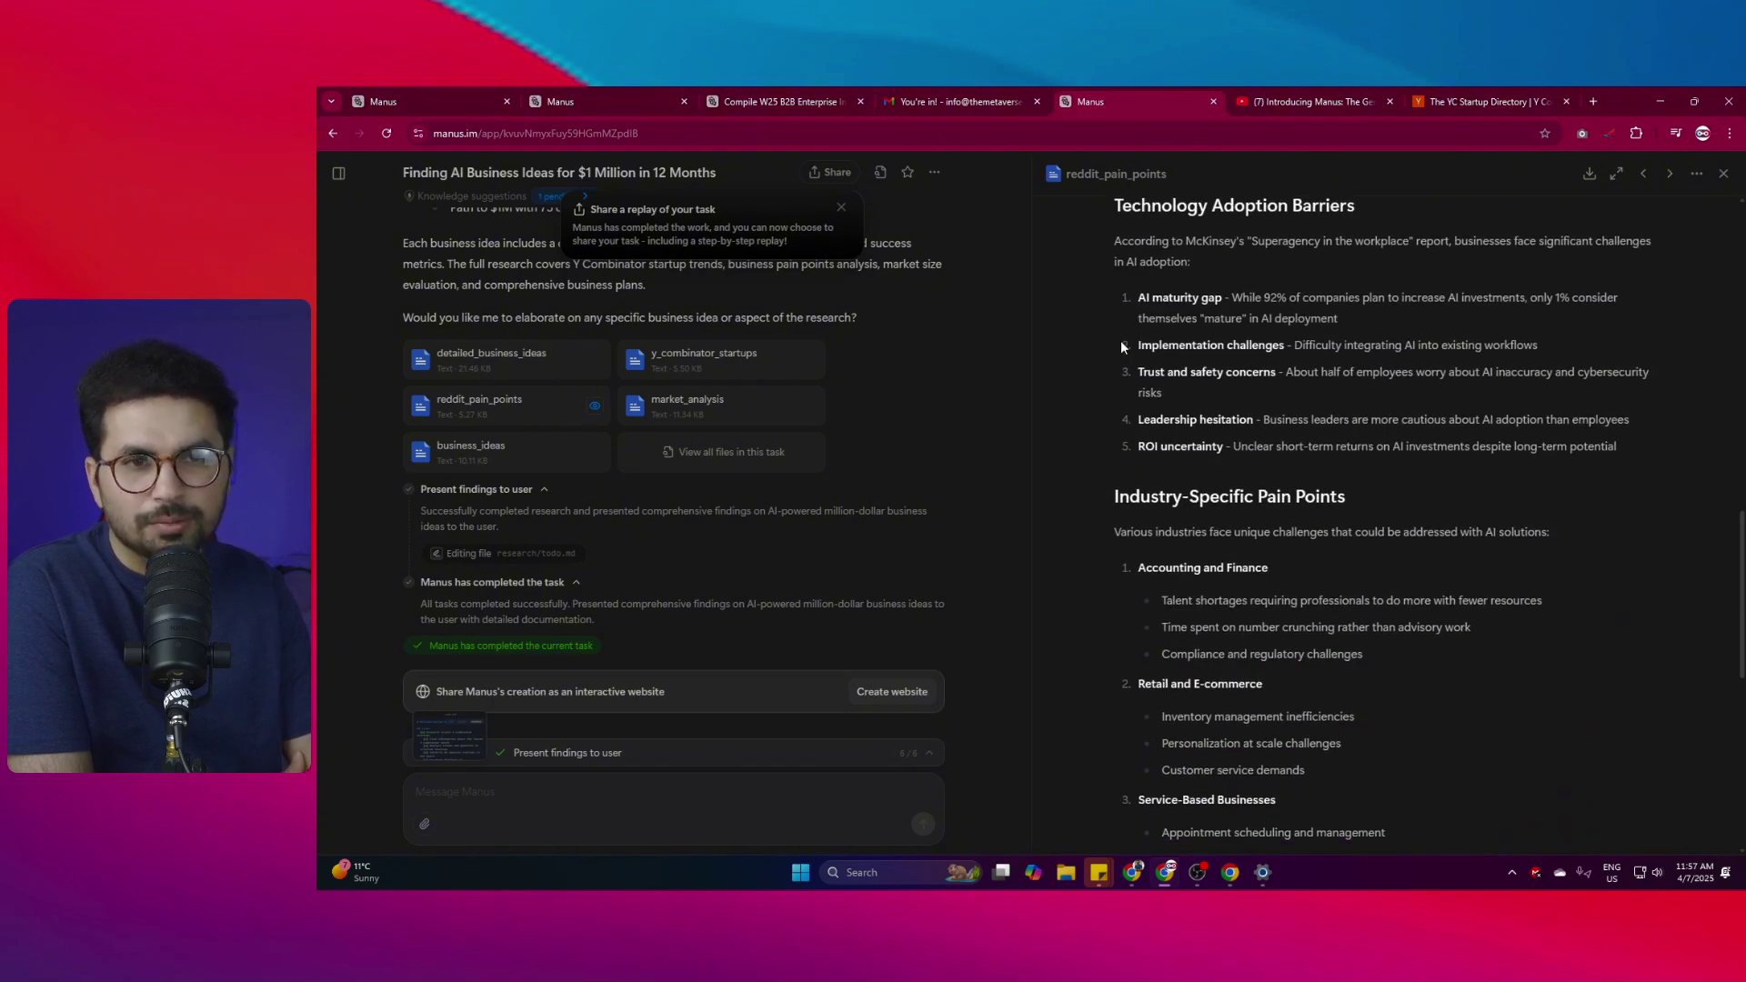
scroll(1127, 327, up, 1)
drag(1151, 279, 1342, 269)
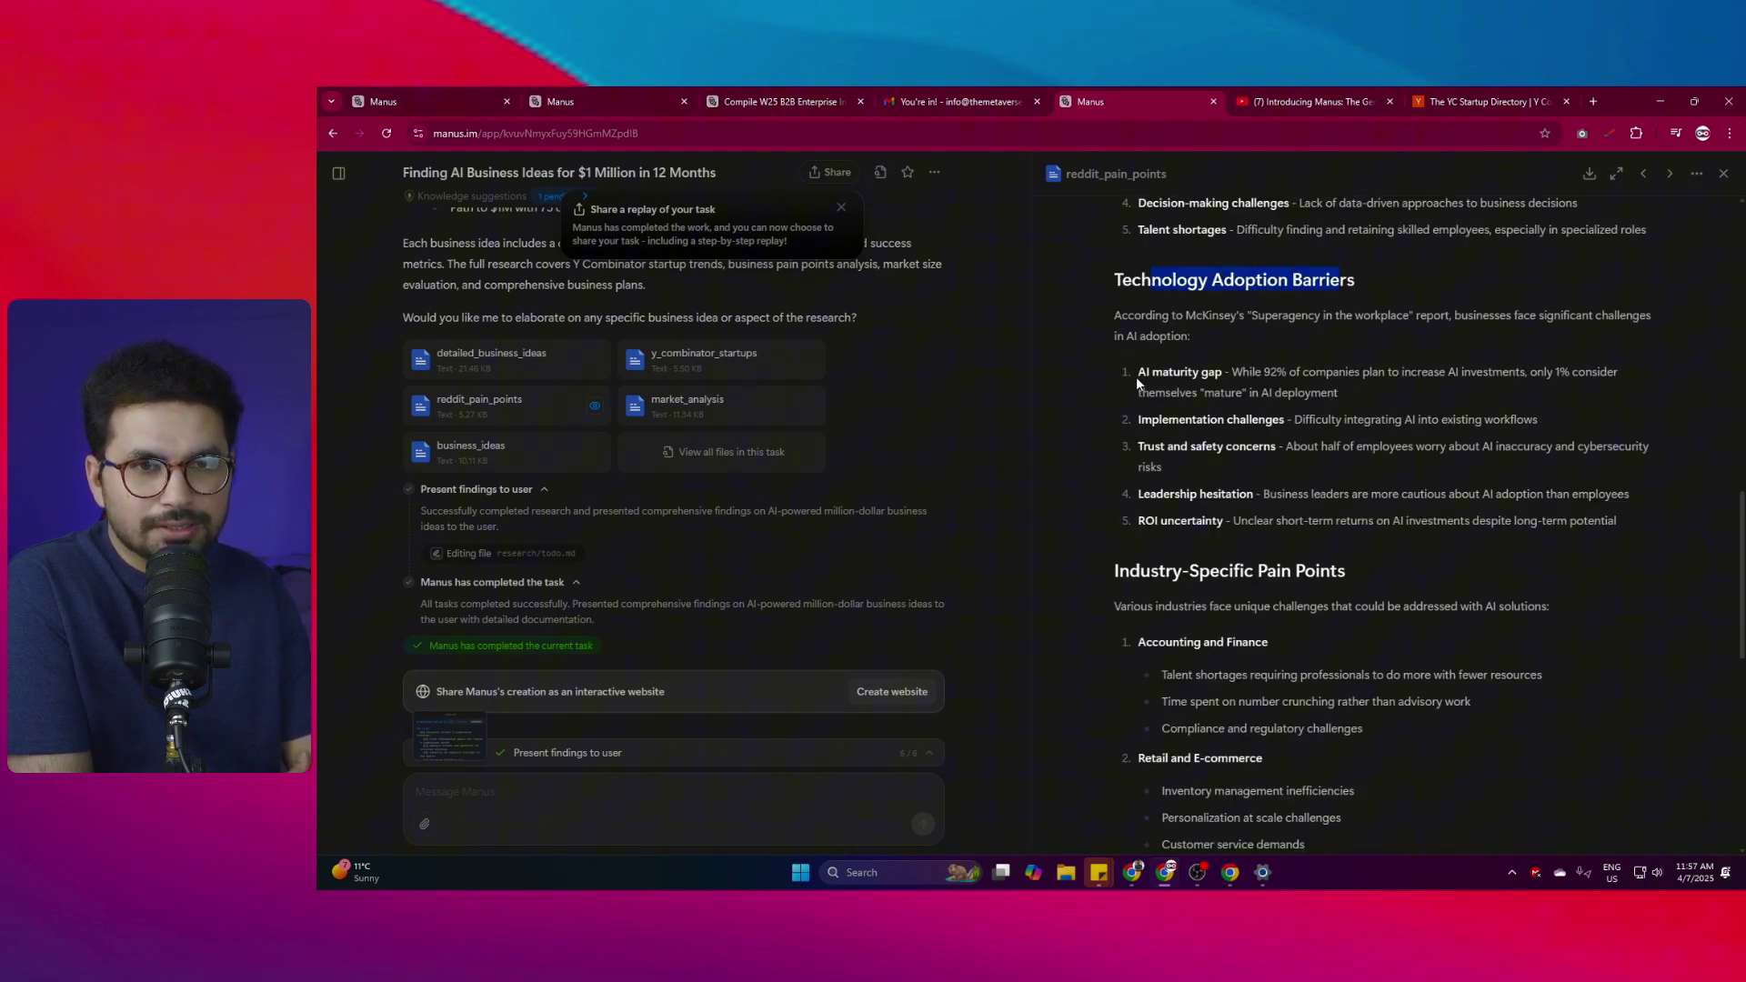
drag(1137, 373, 1223, 373)
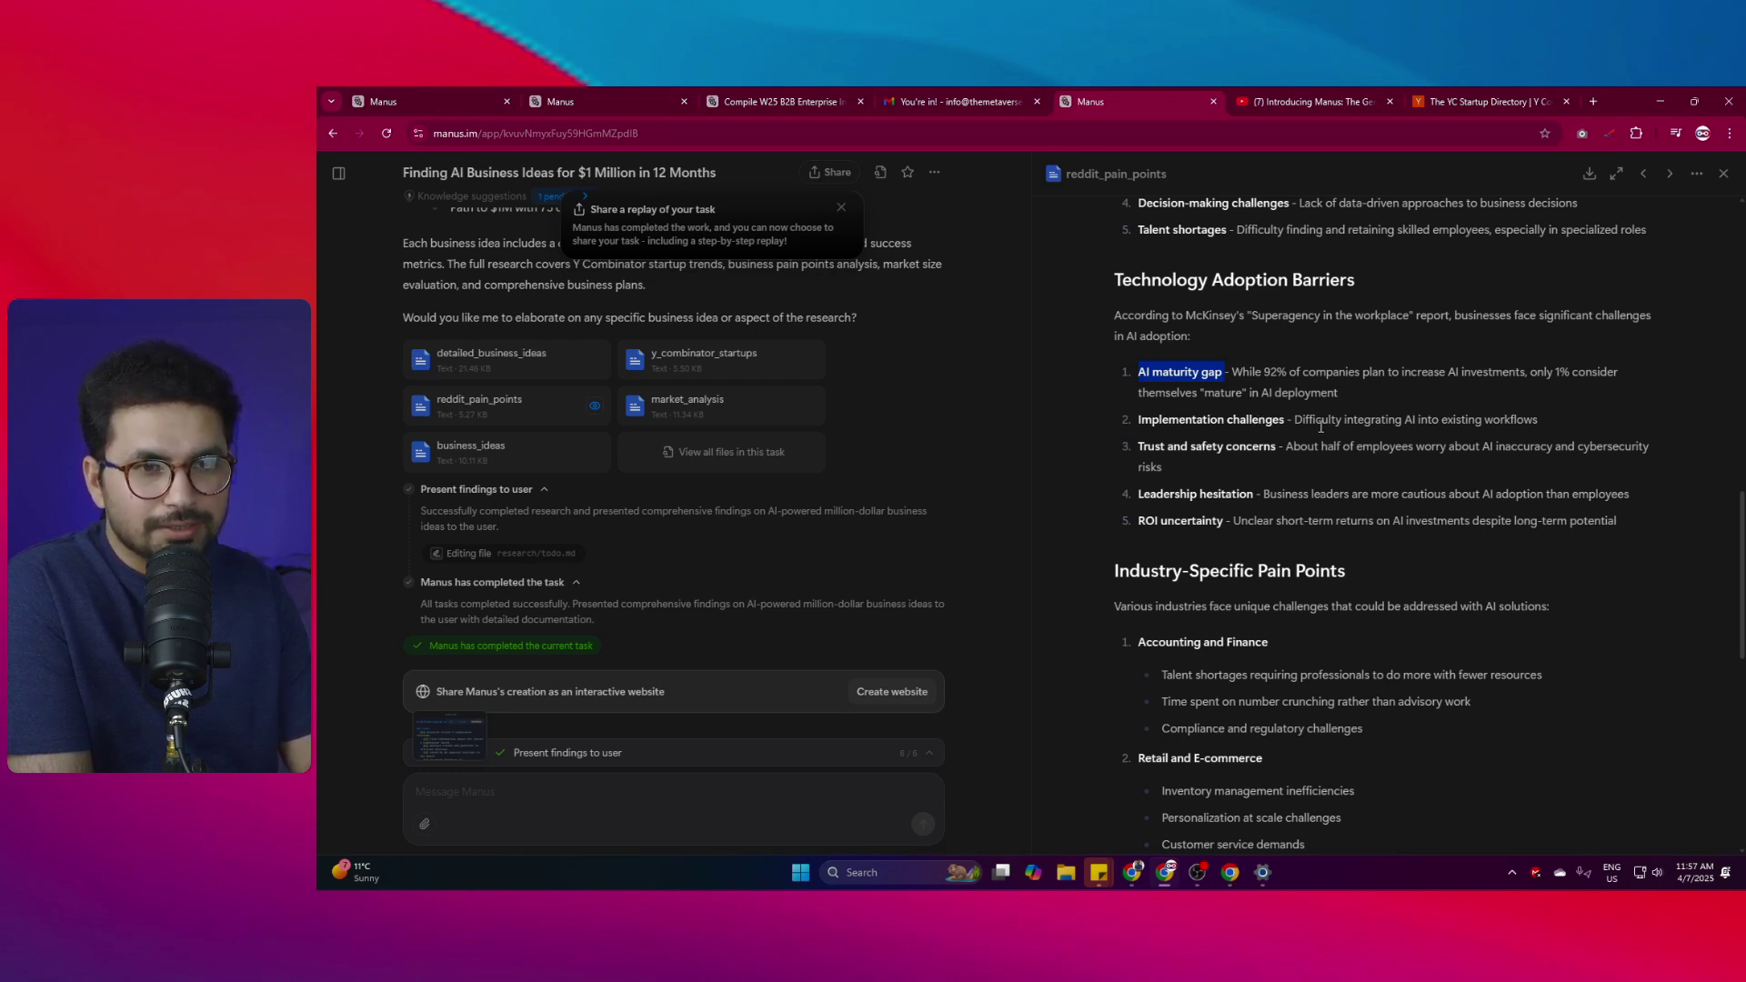
drag(1389, 420, 1454, 420)
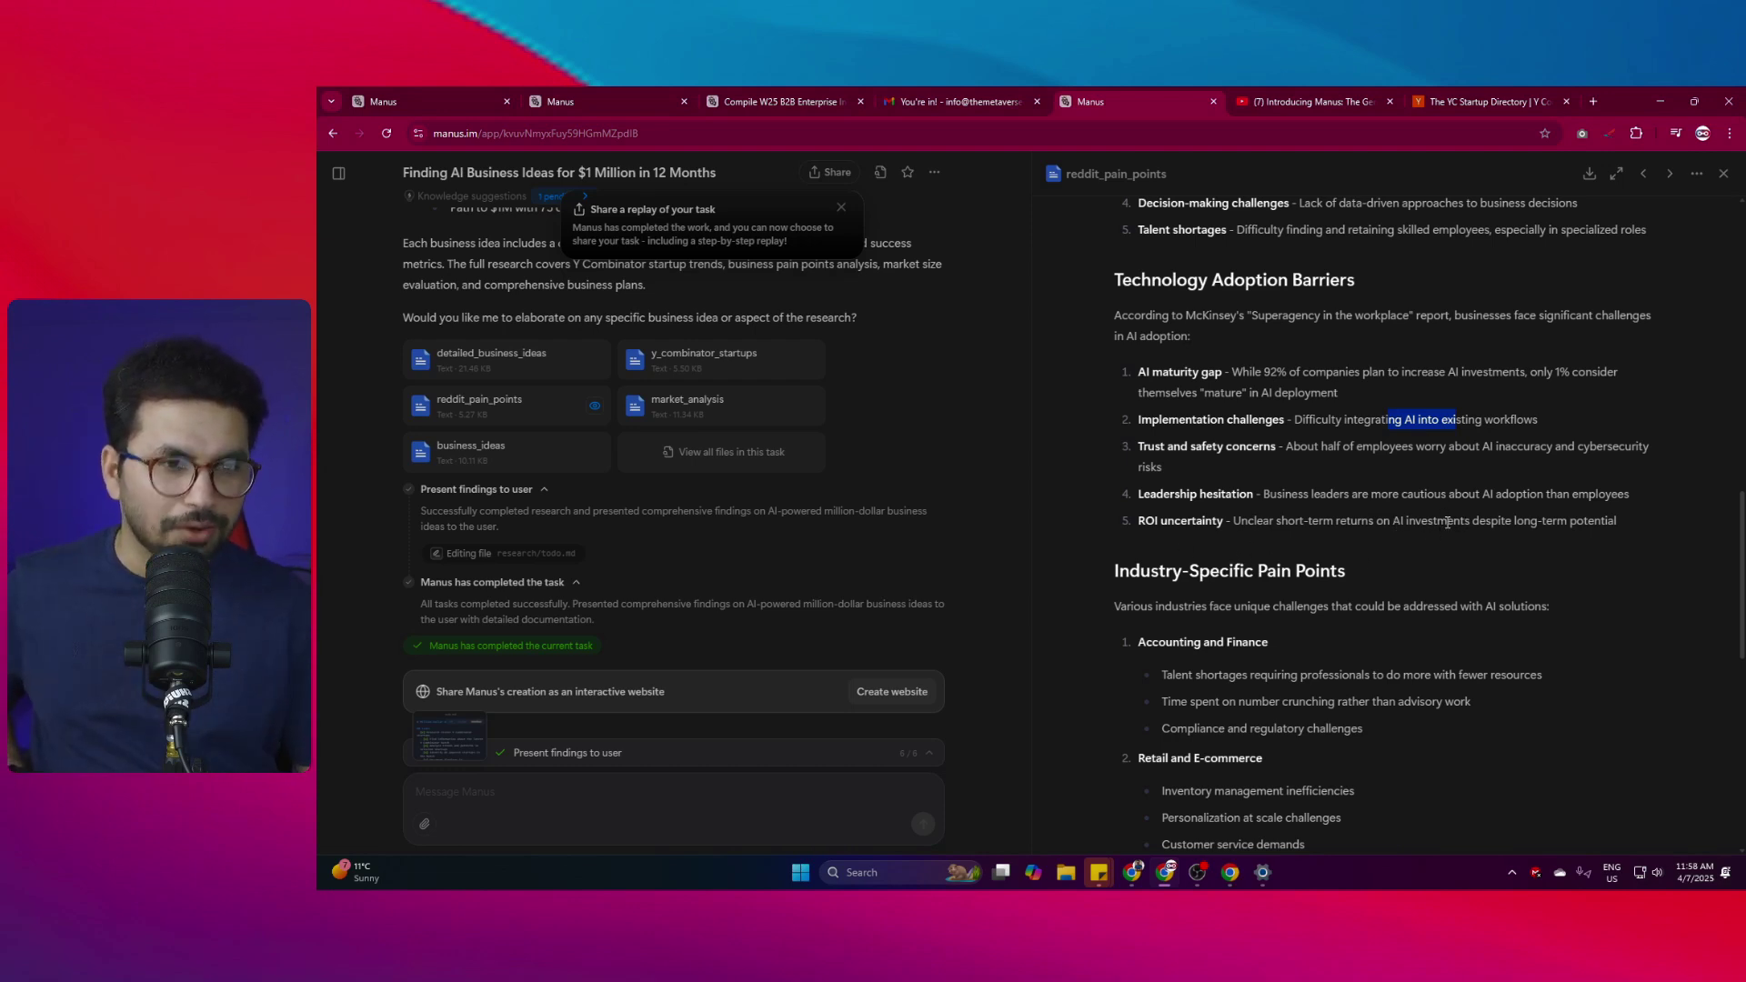
scroll(1257, 562, down, 10)
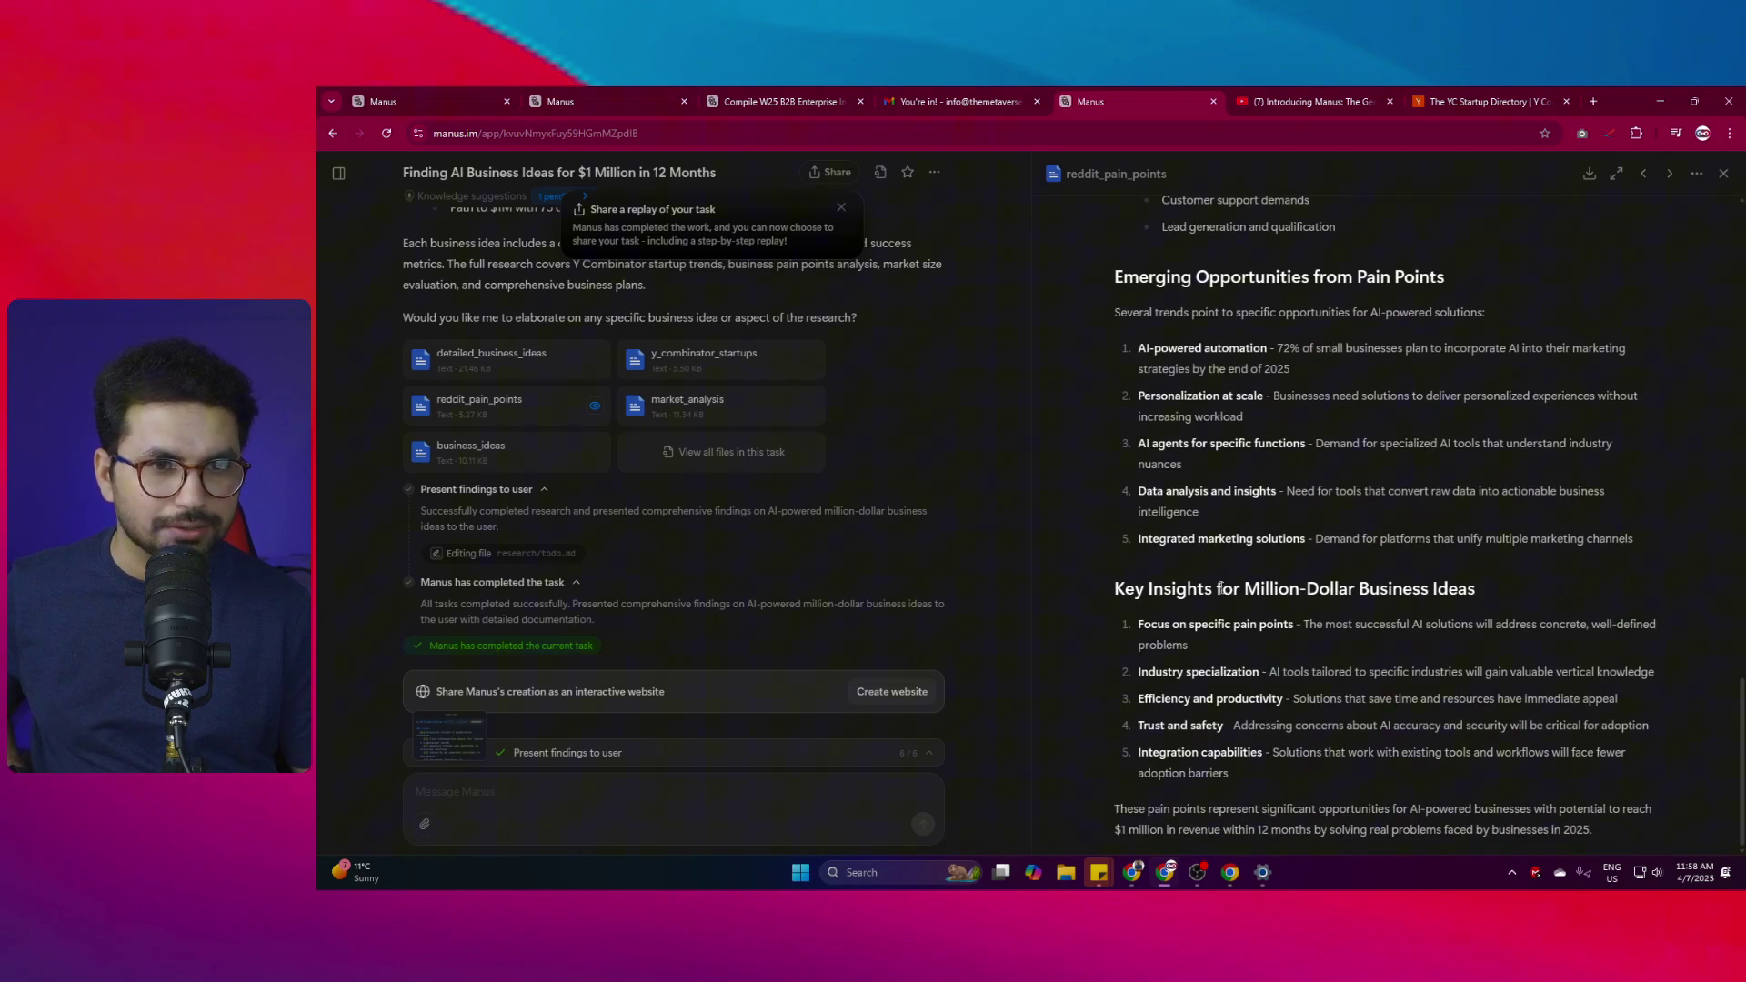
drag(1112, 301, 1491, 303)
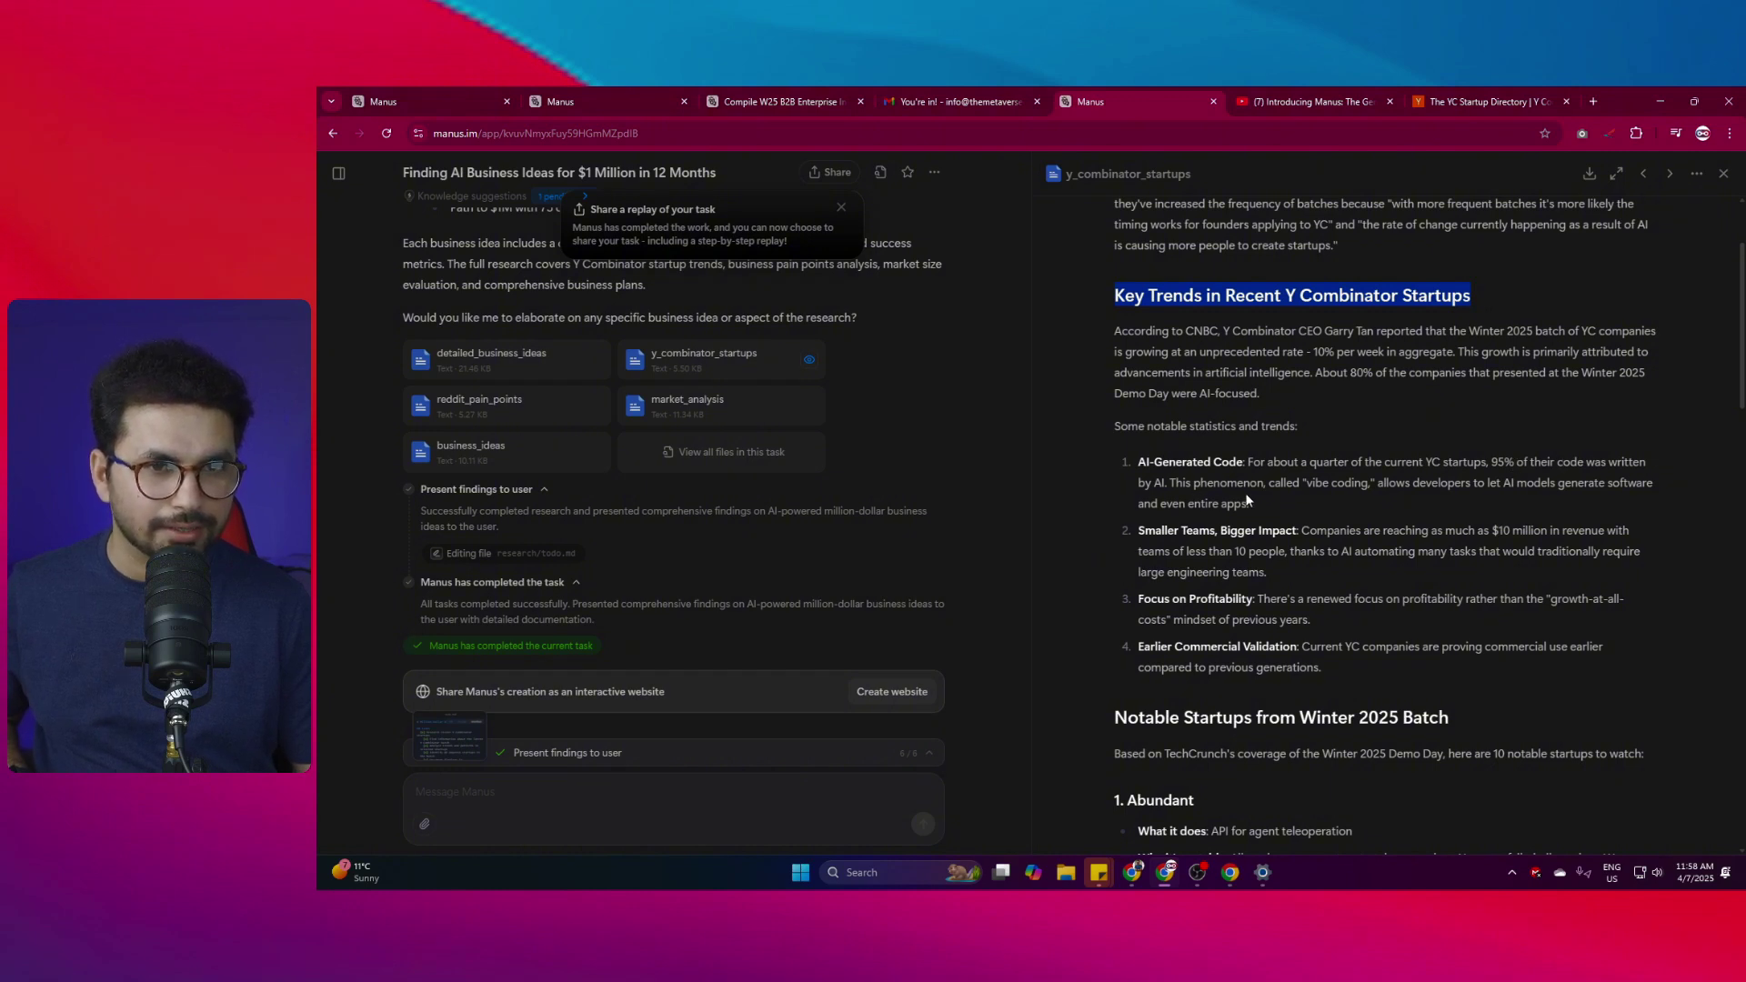
drag(1350, 482, 1391, 482)
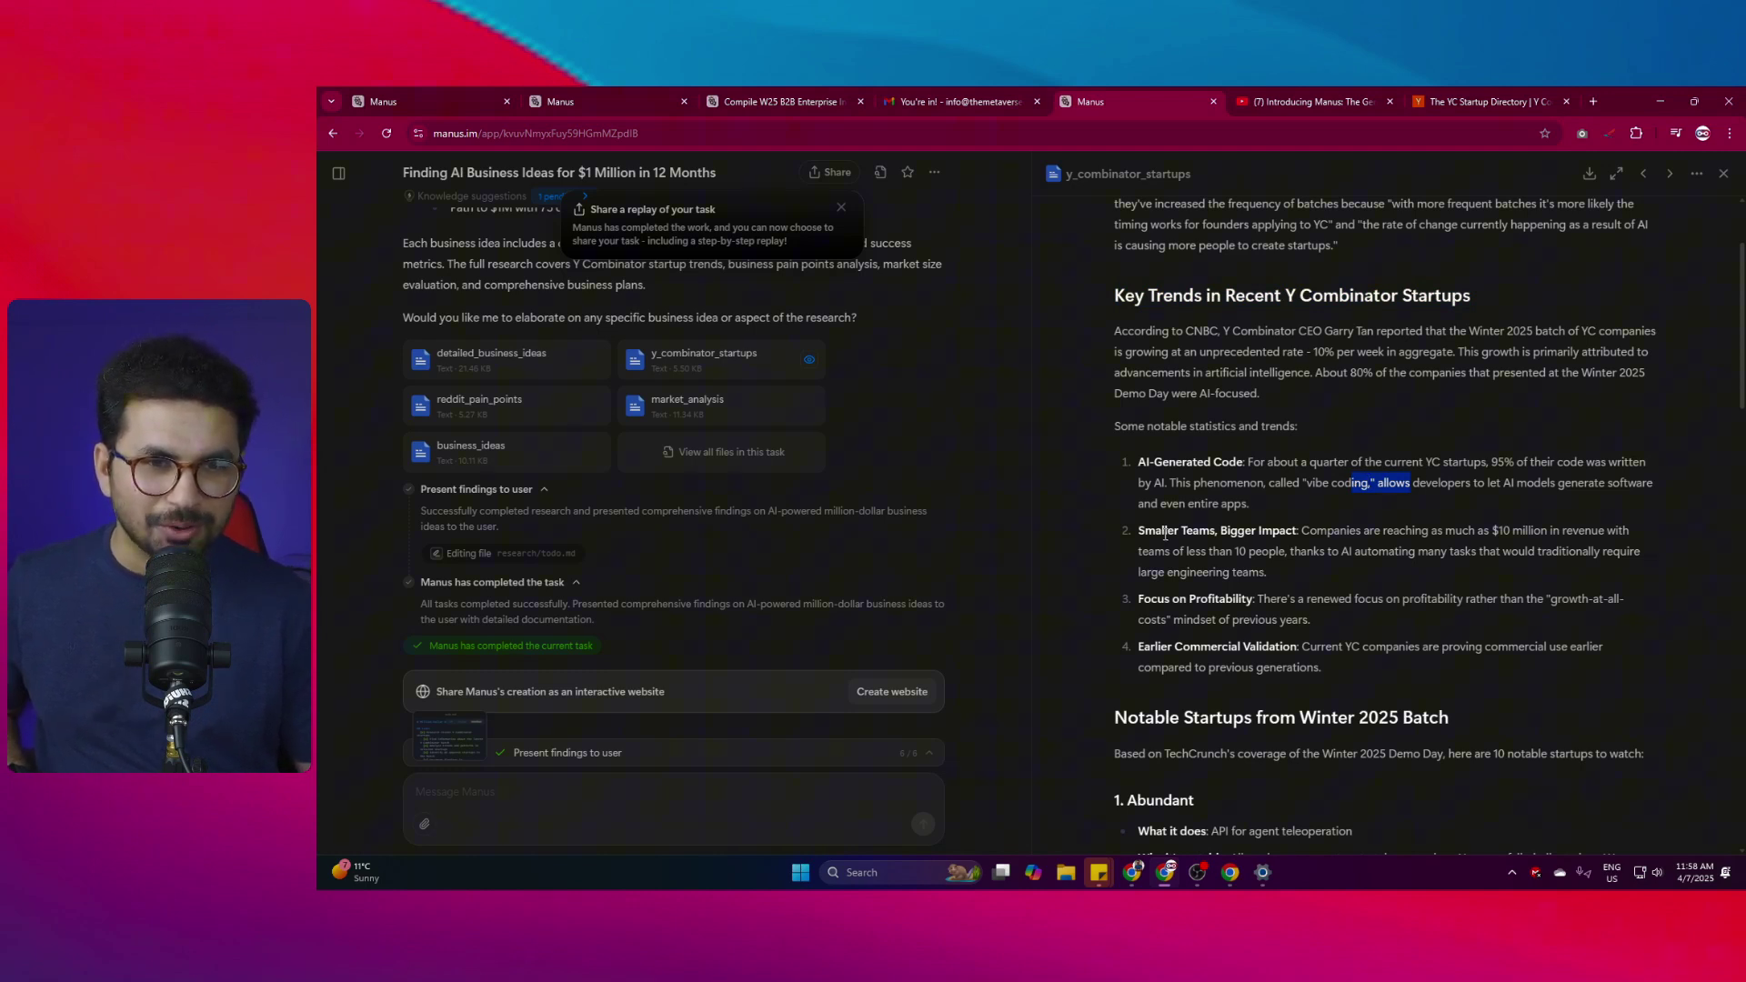
drag(1165, 535, 1217, 535)
drag(1163, 605, 1257, 647)
scroll(1225, 609, up, 2)
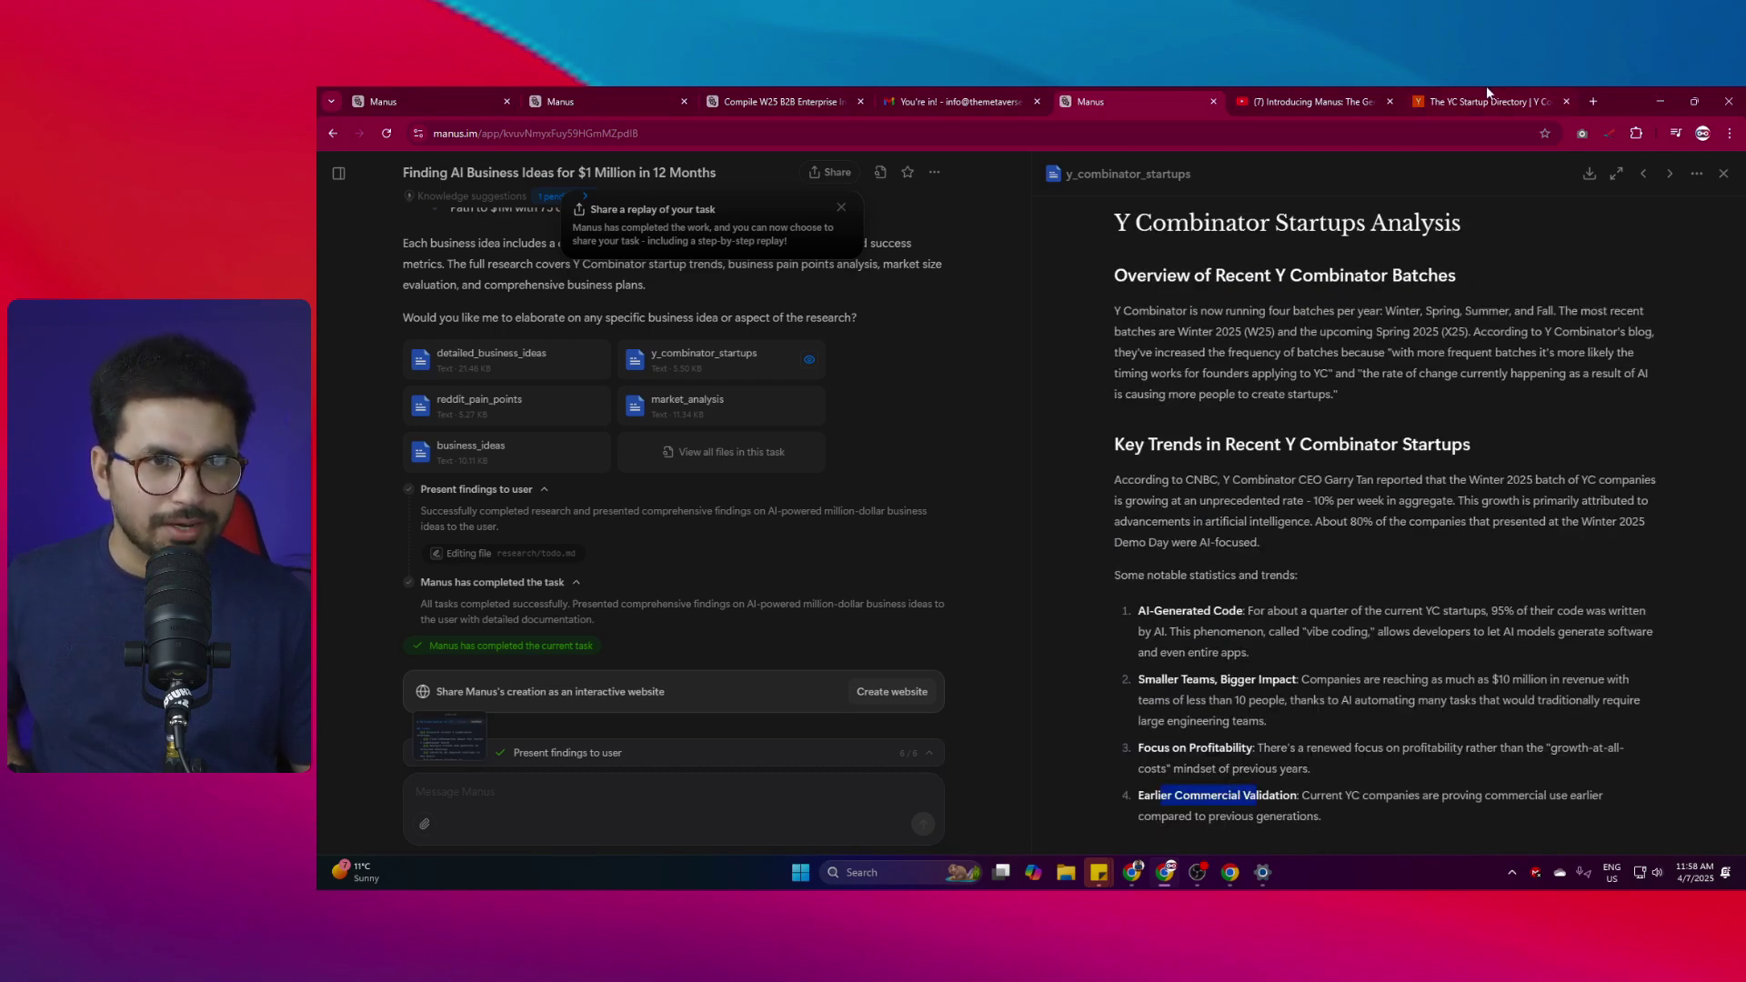
Filter the Y Combinator Startup Directory to the X25 batch.
key(ctrl+9)
scroll(991, 641, down, 4)
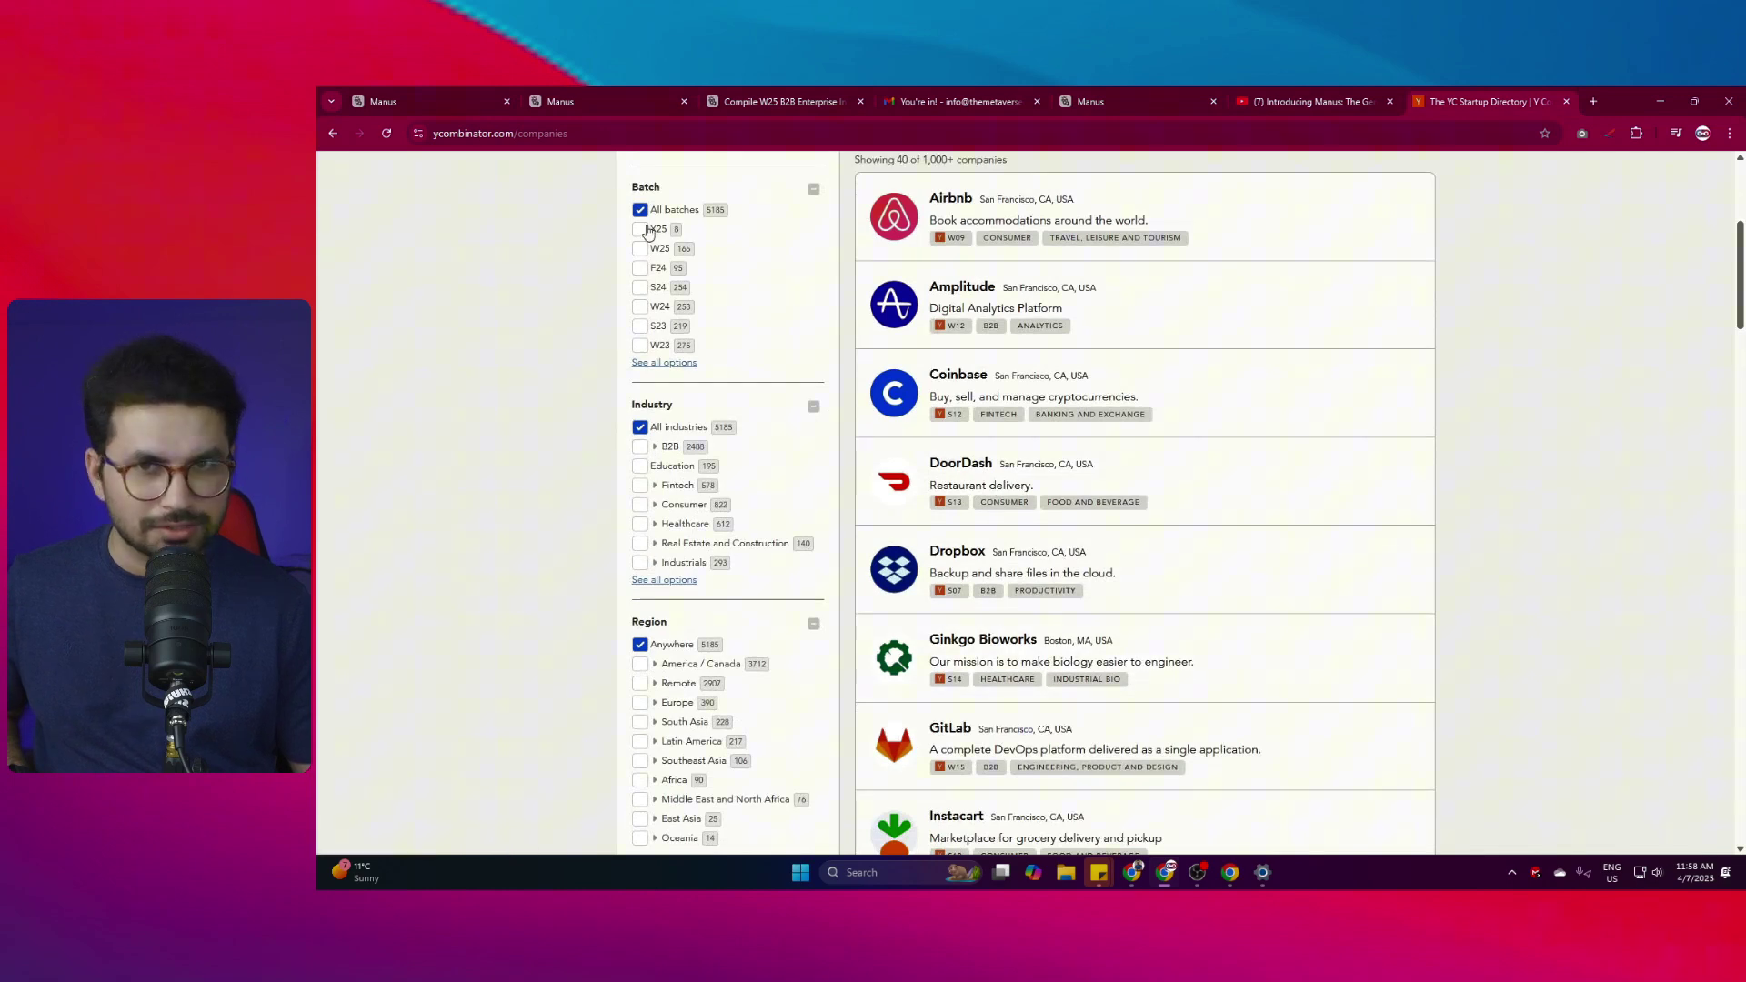
click(640, 229)
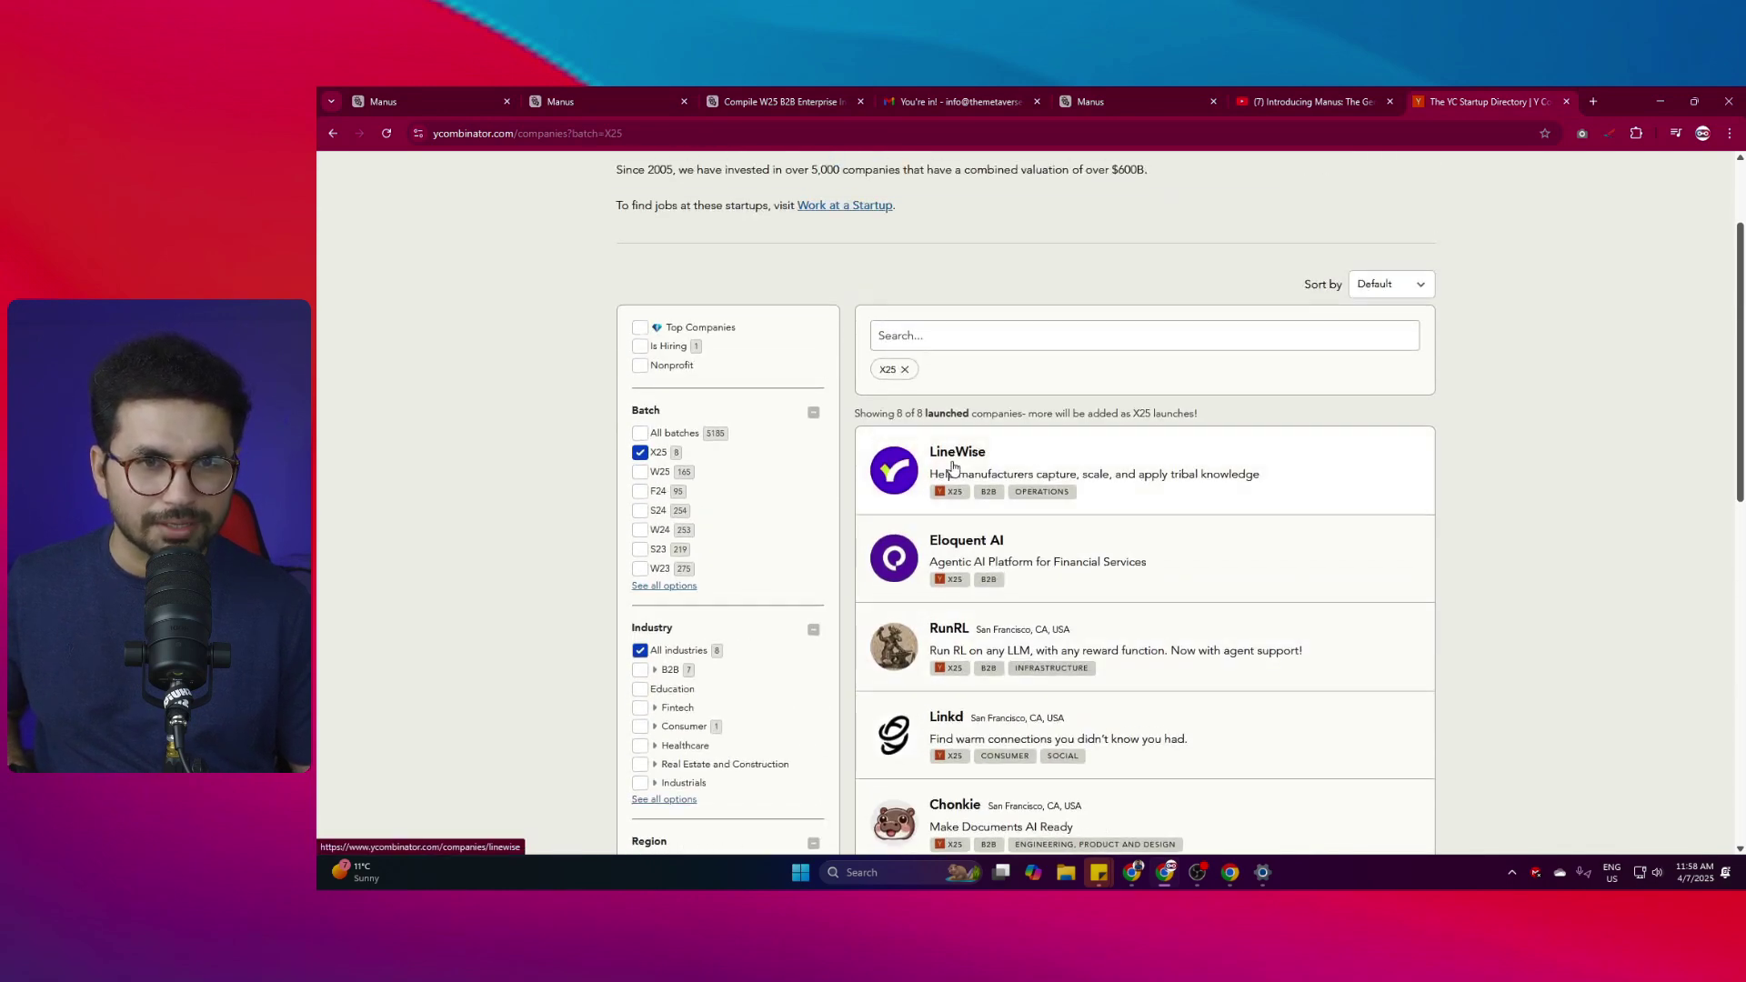
Open LineWise's company page in a new tab.
right_click(948, 455)
click(991, 467)
scroll(944, 655, down, 3)
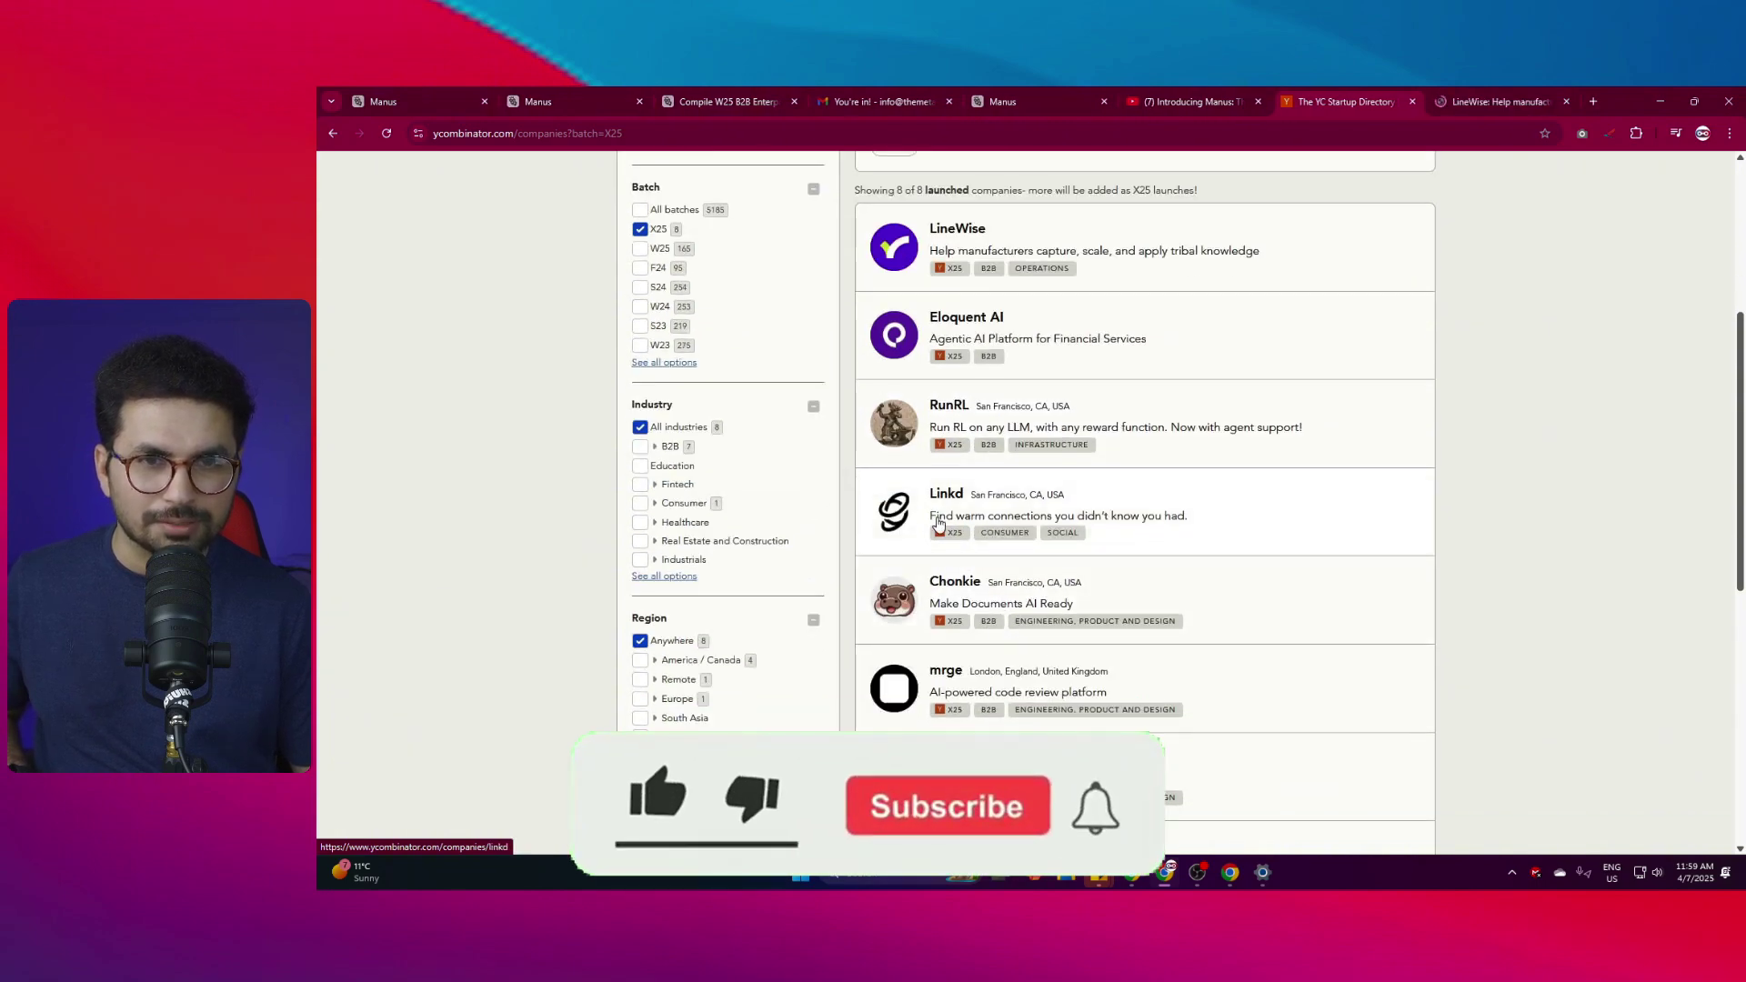
Return to Manus and scroll the y_combinator_startups preview to the Notable Startups section.
click(1002, 101)
scroll(1128, 318, down, 2)
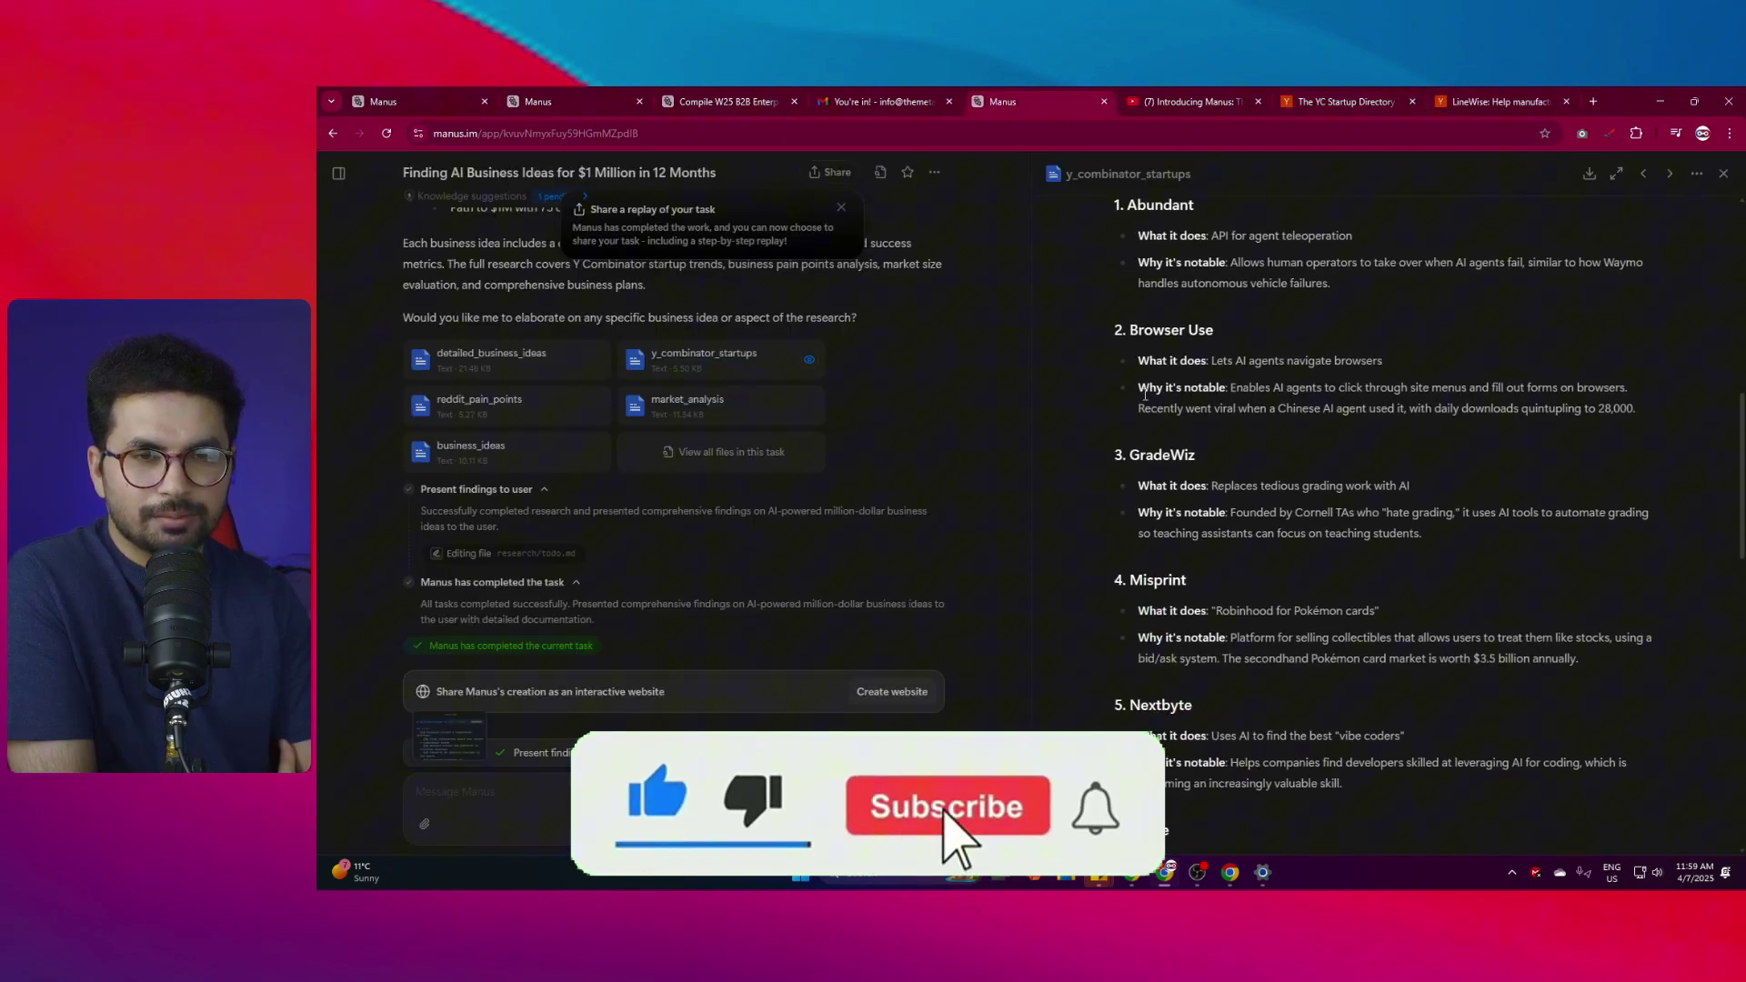
scroll(1136, 391, up, 1)
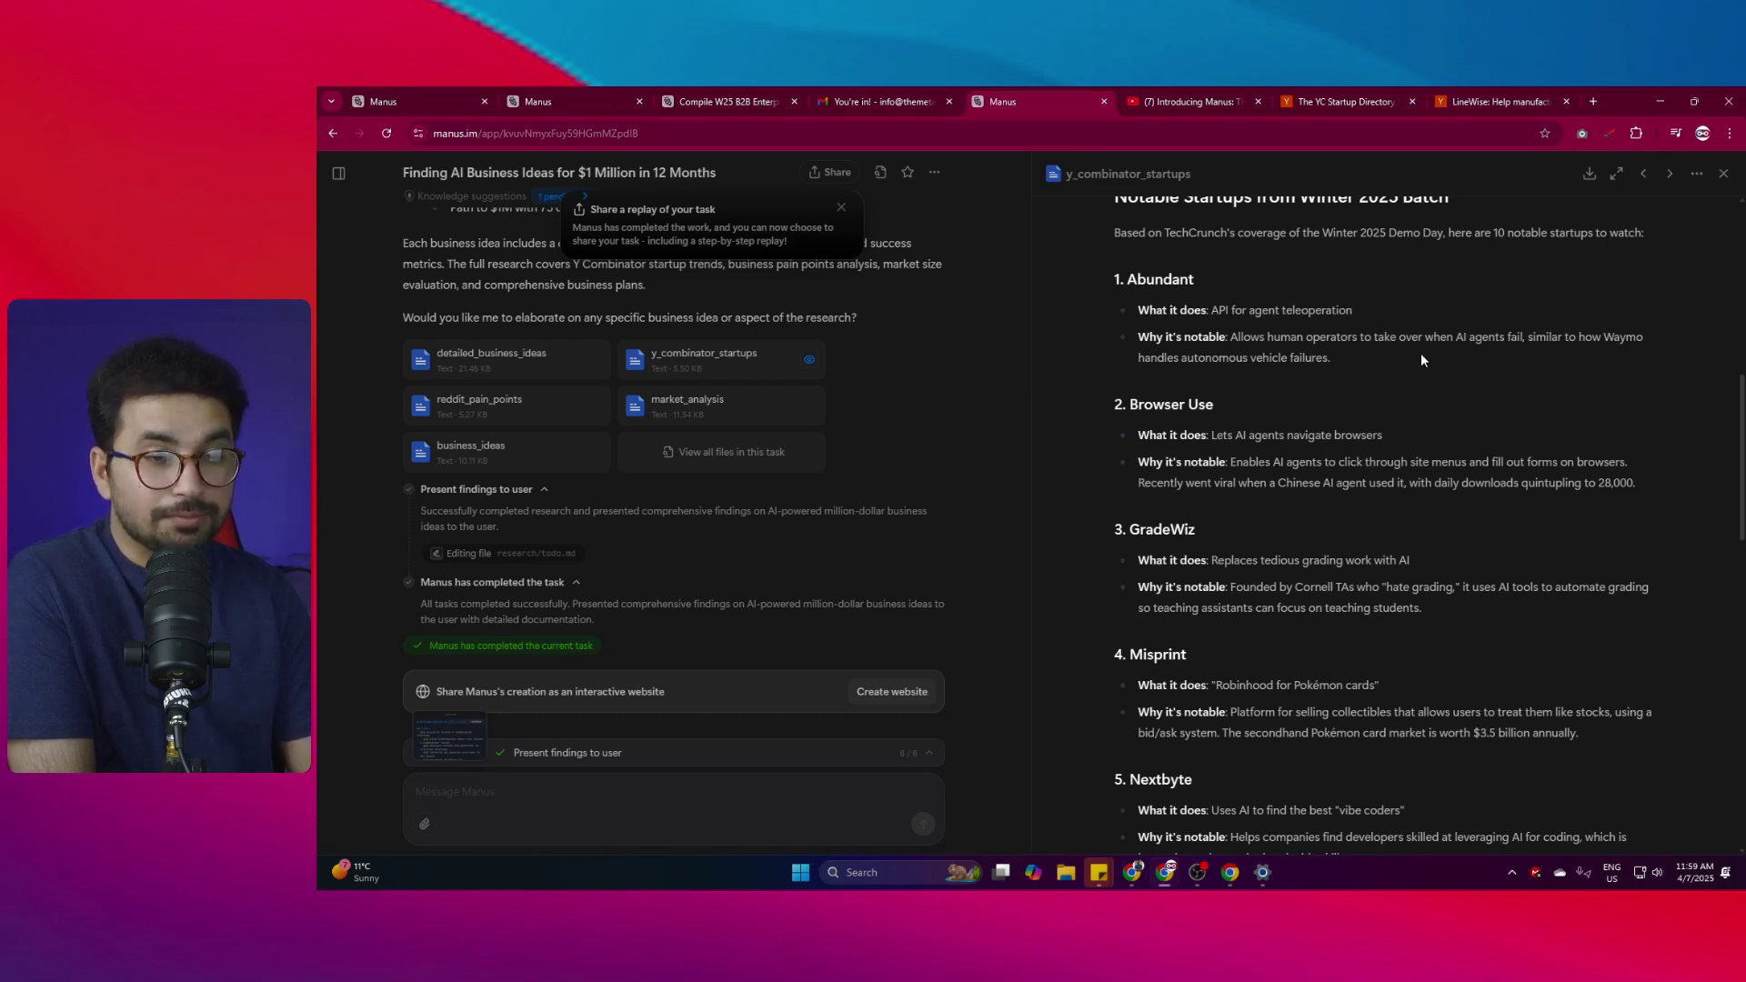
scroll(1182, 428, down, 1)
drag(1125, 330, 1368, 363)
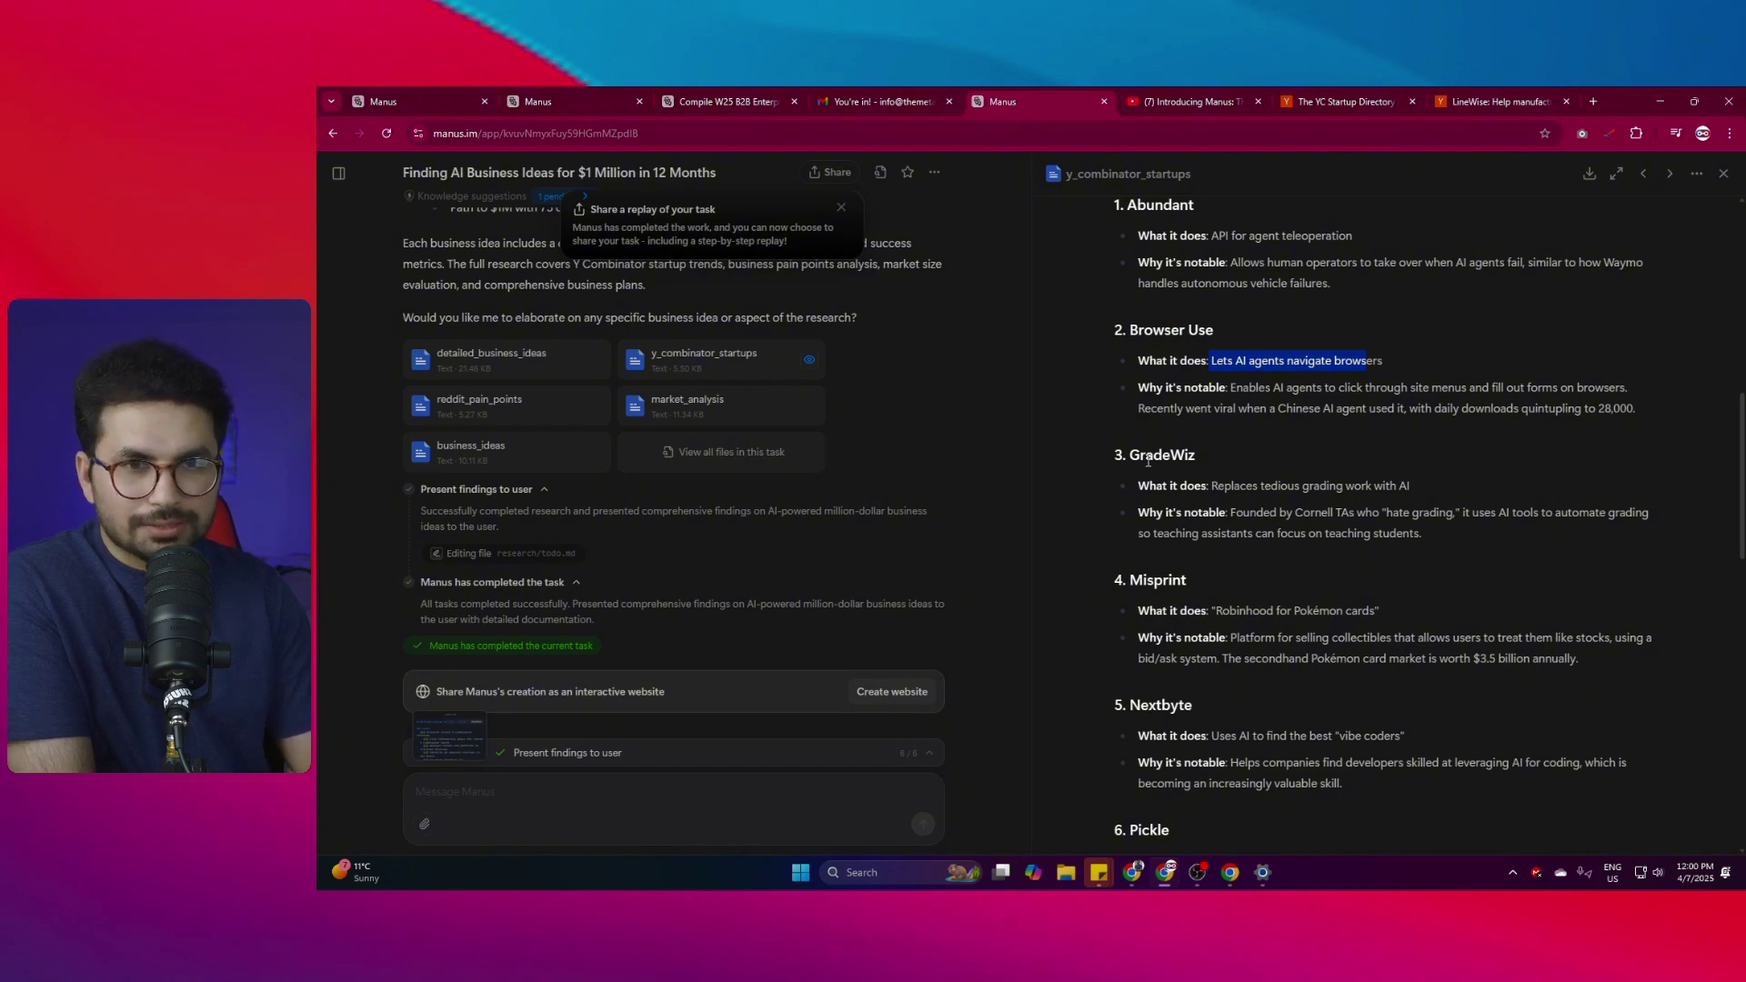
Mark the GradeWiz, Misprint and Nextbyte descriptions, then select the name Nextbyte.
scroll(1200, 454, down, 1)
drag(1213, 411, 1359, 411)
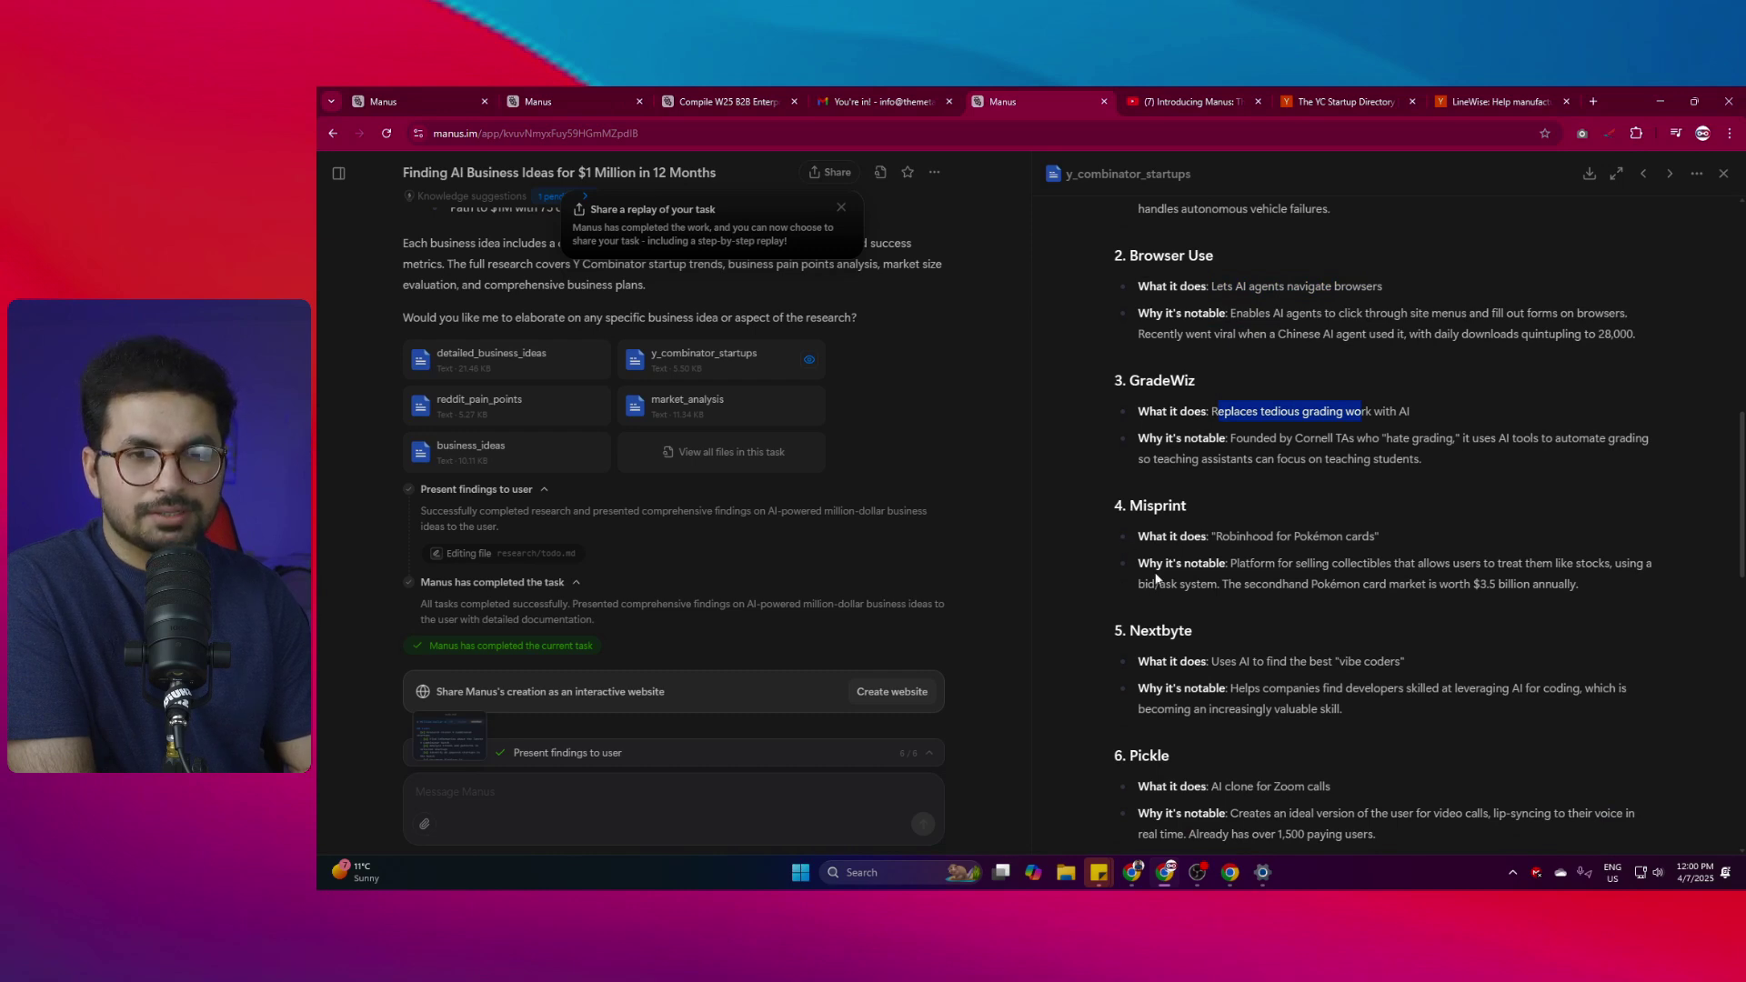
drag(1229, 537, 1332, 537)
scroll(1182, 557, down, 2)
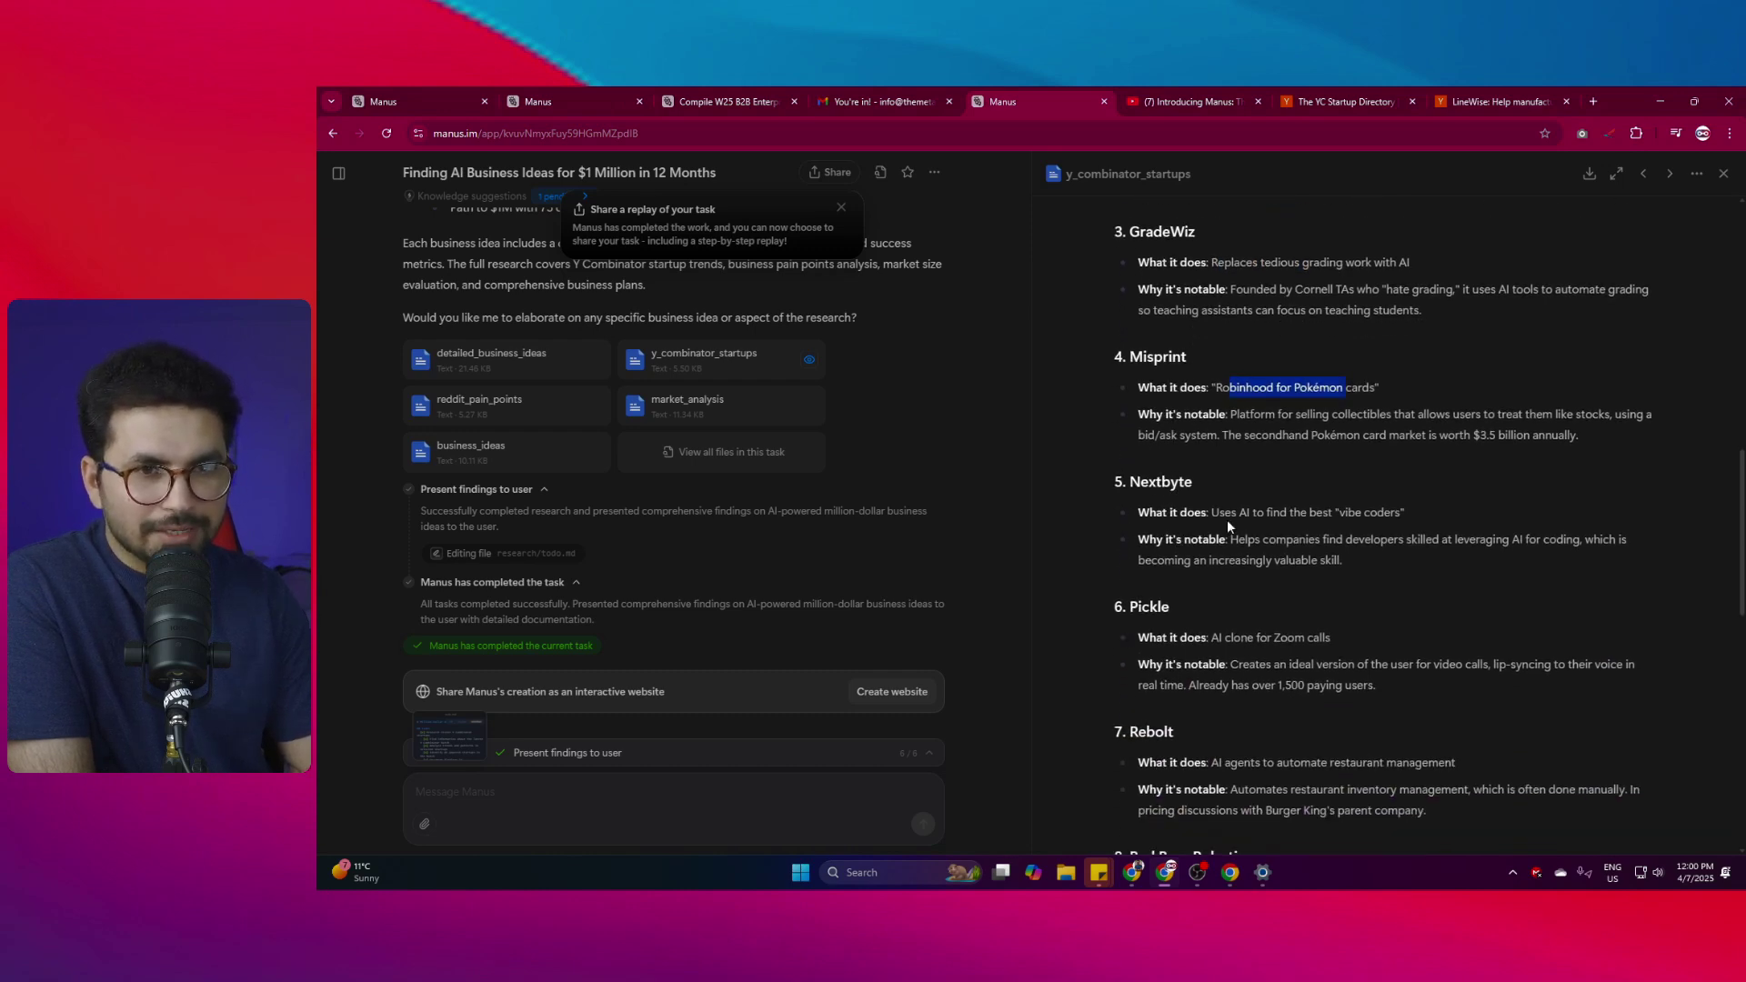
drag(1296, 506, 1398, 511)
click(1150, 479)
double_click(1150, 479)
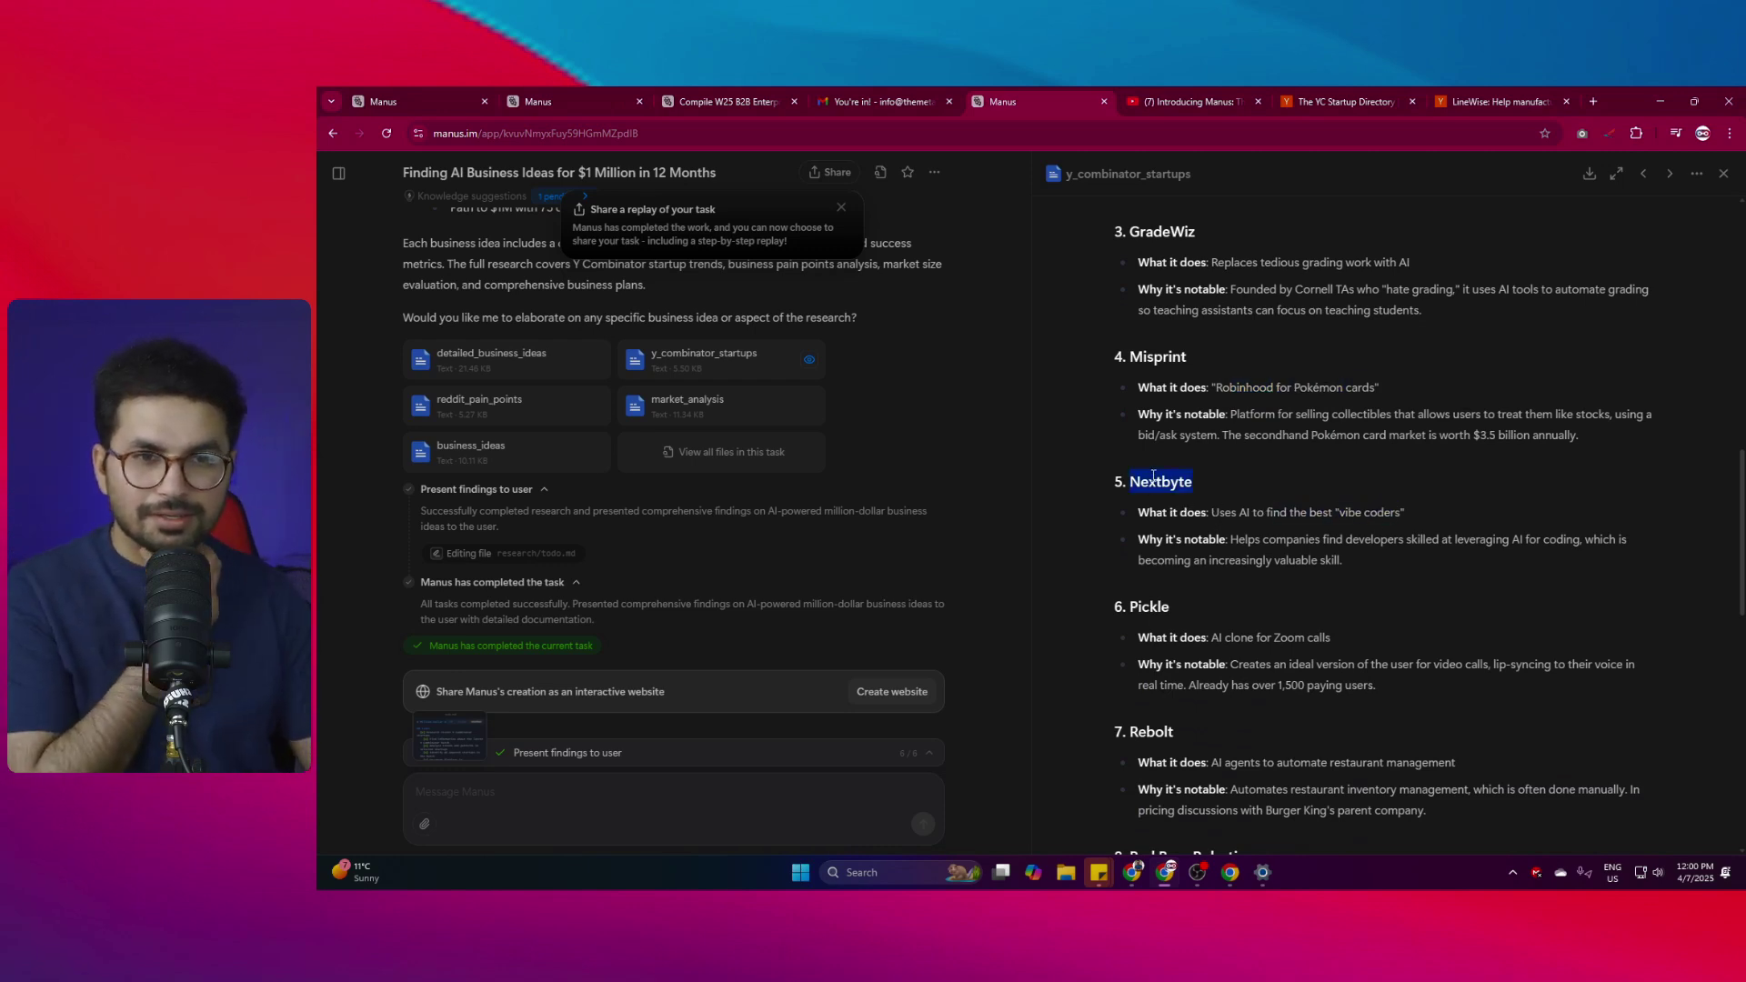
Search Google for Nextbyte, open its Y Combinator company page and read its tagline and details.
right_click(1151, 482)
click(1228, 529)
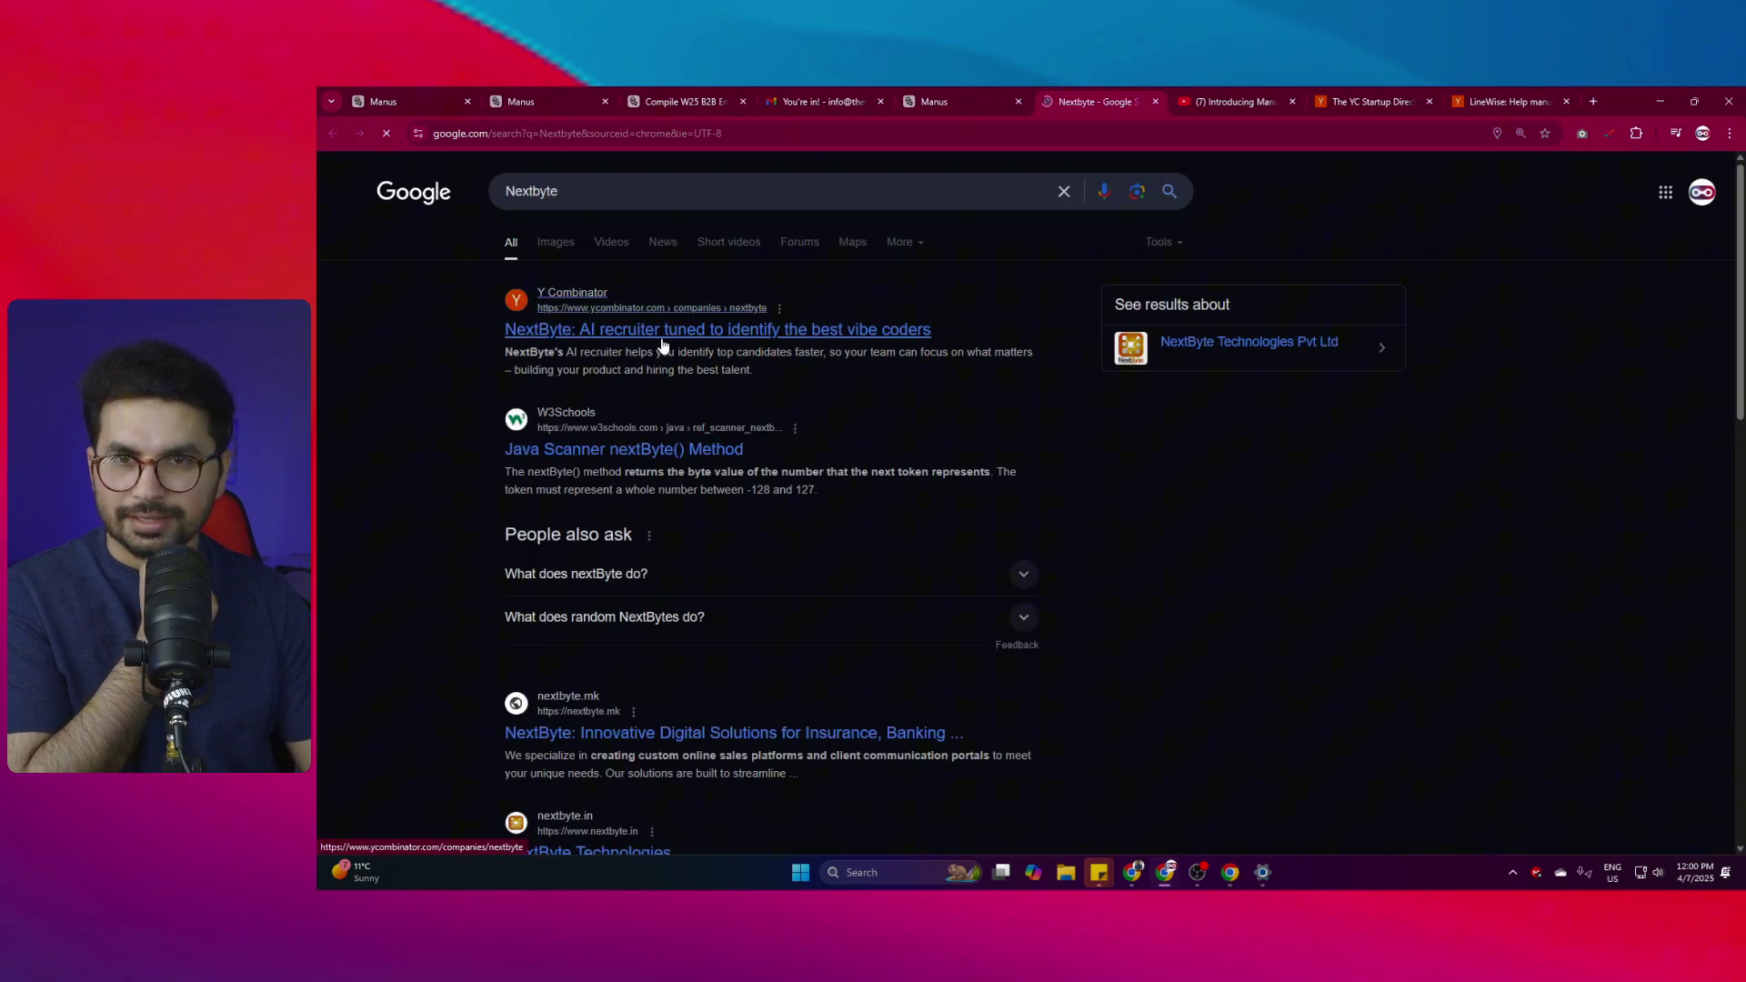
click(662, 341)
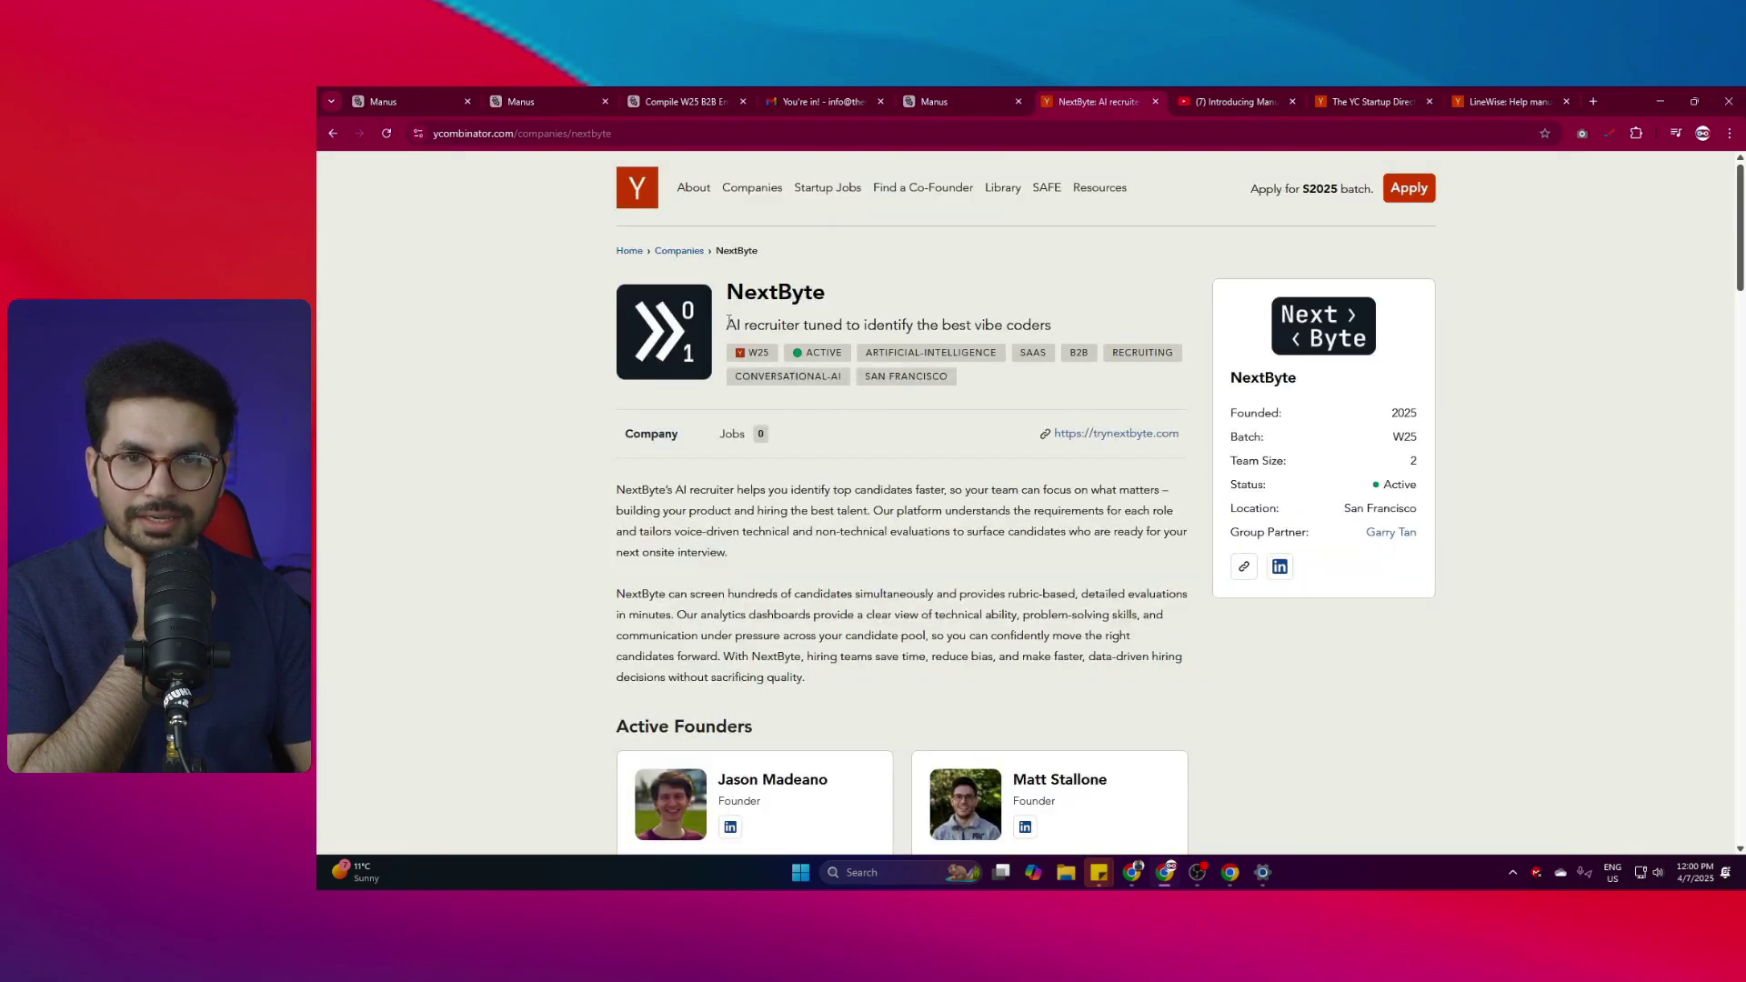
drag(727, 322, 984, 324)
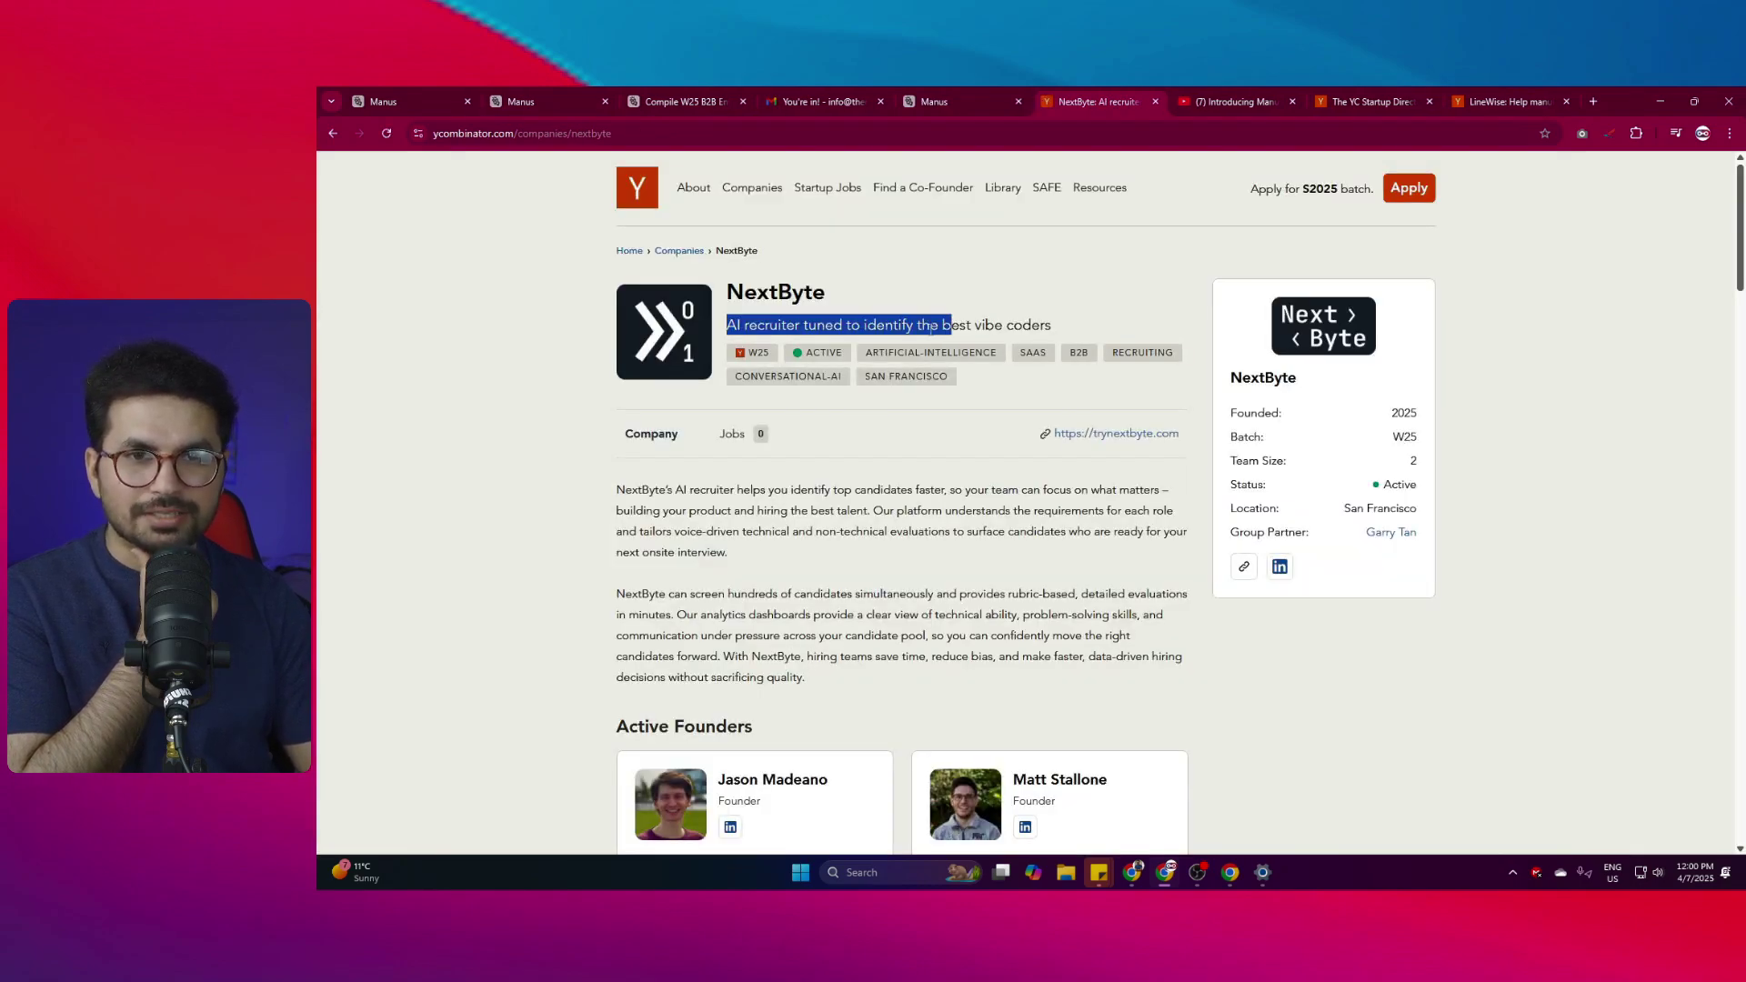
scroll(1076, 319, down, 12)
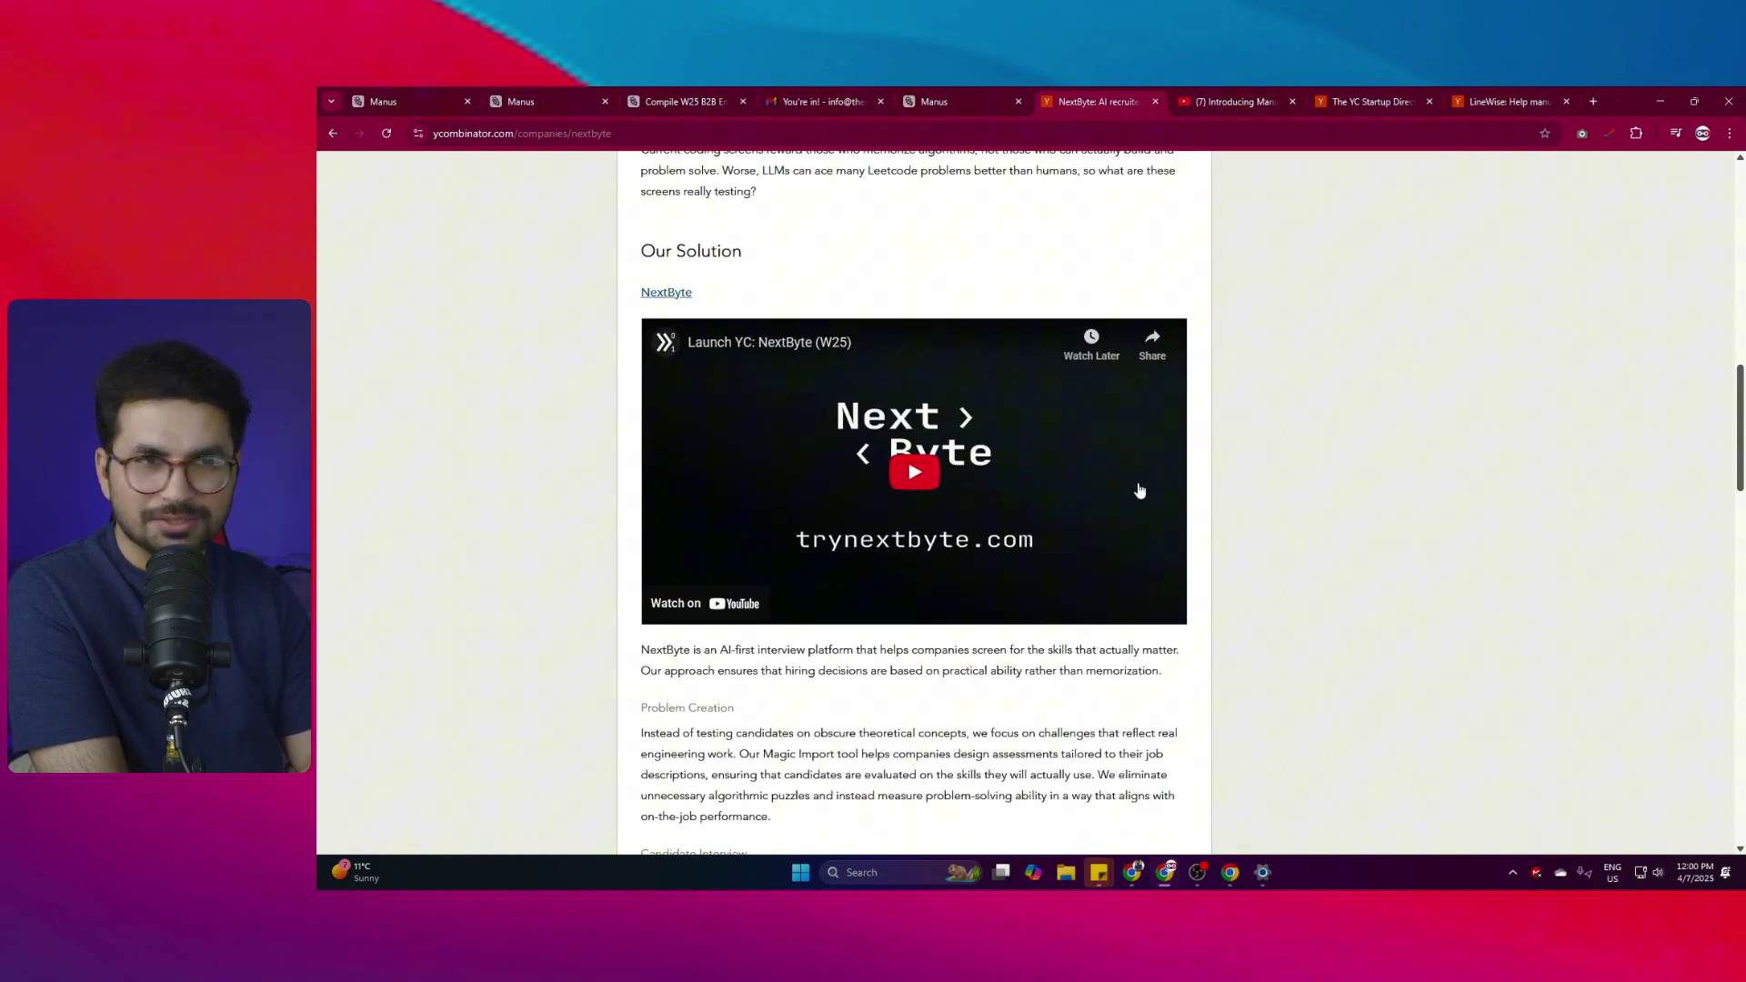
scroll(1135, 491, down, 6)
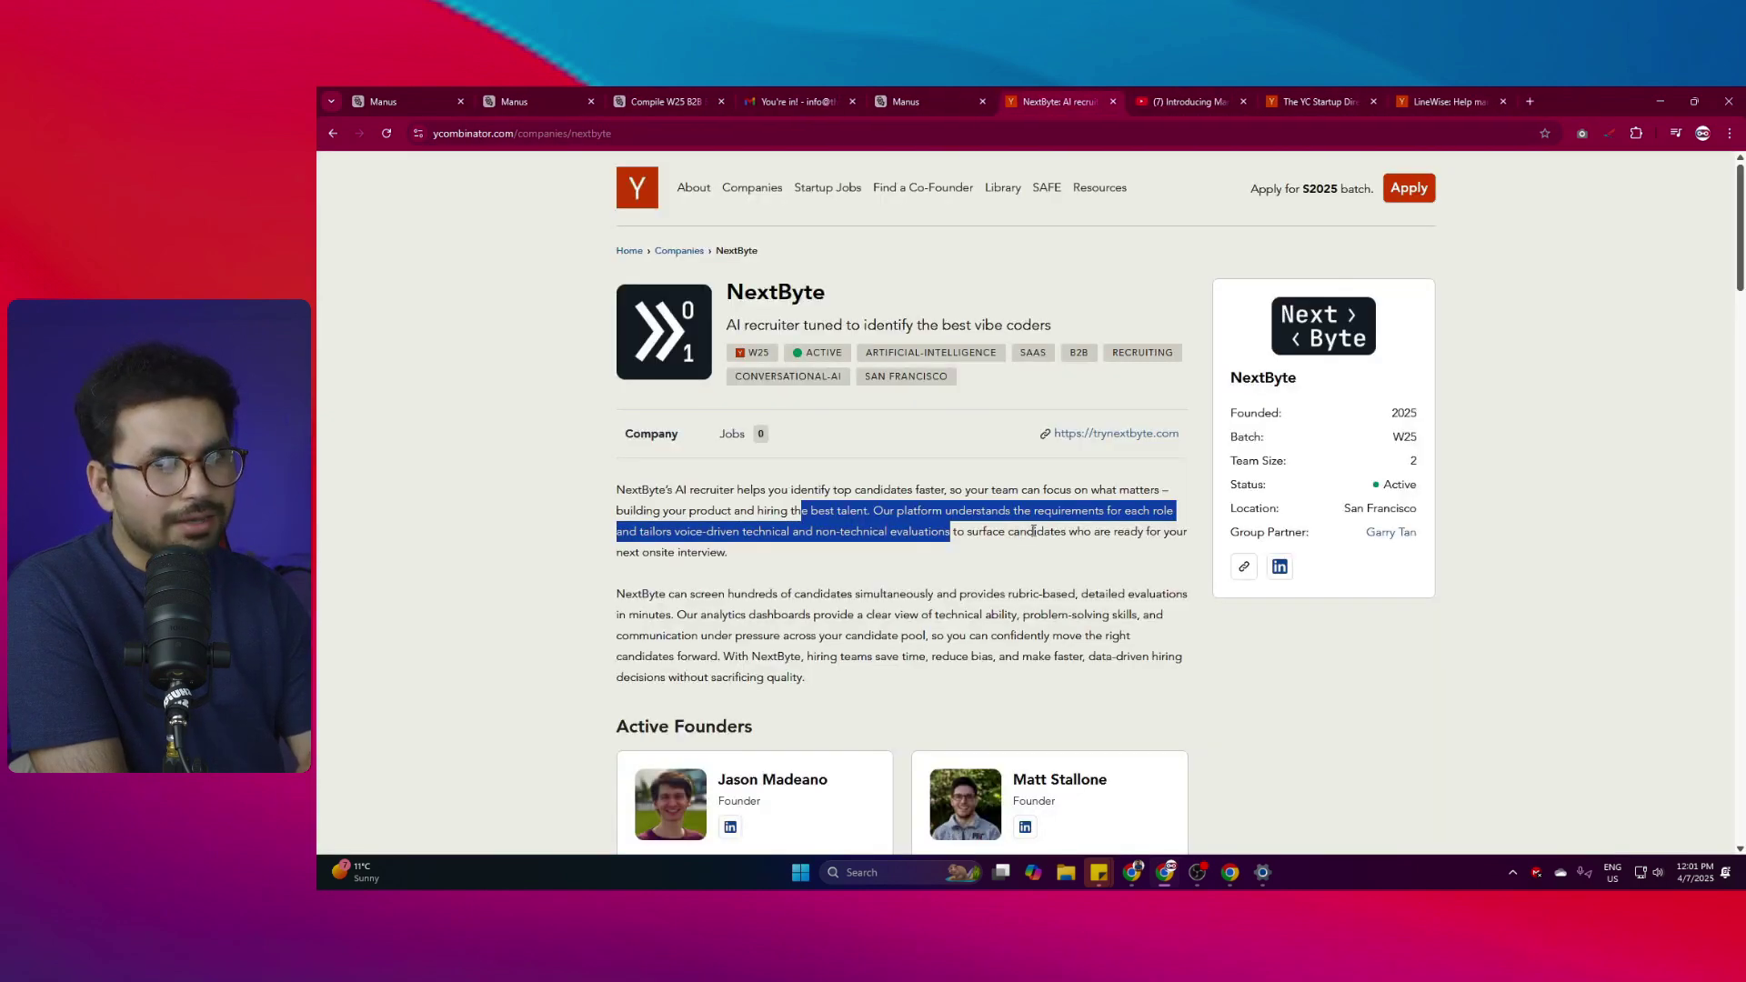
Back in Manus, skim y_combinator_startups, highlighting the Red Barn Robotics and Retrofit names.
key(ctrl+shift+Tab)
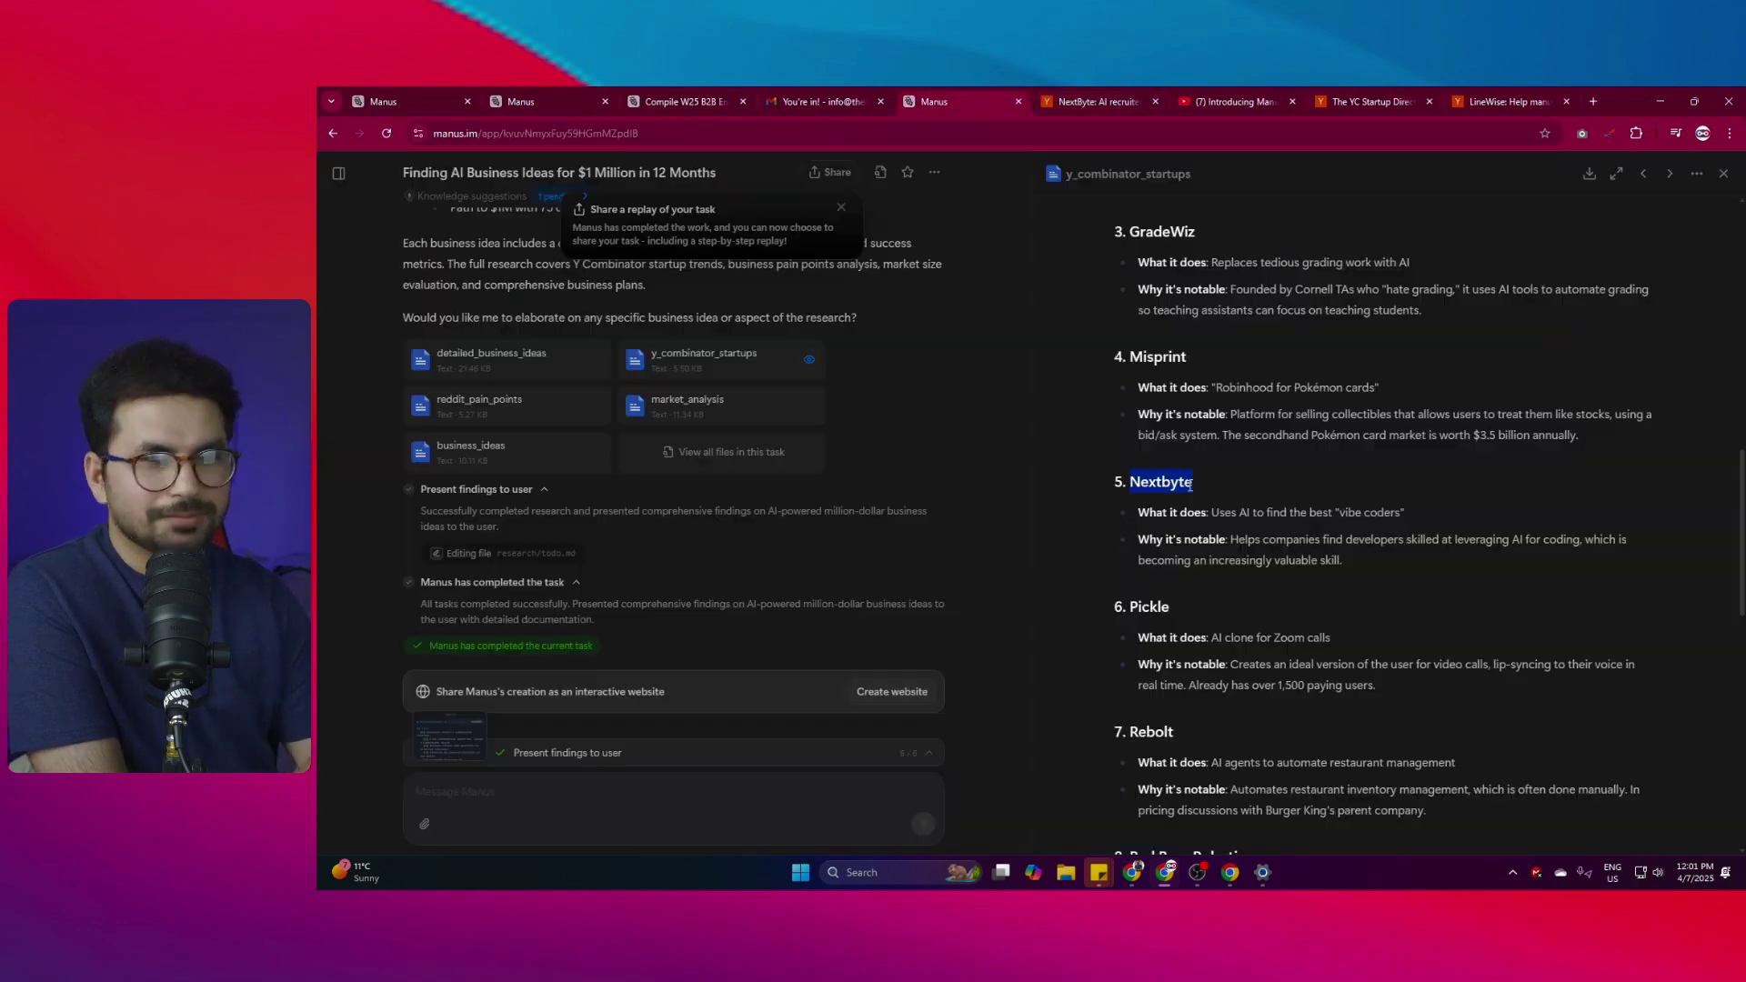
scroll(1182, 509, down, 3)
triple_click(1192, 378)
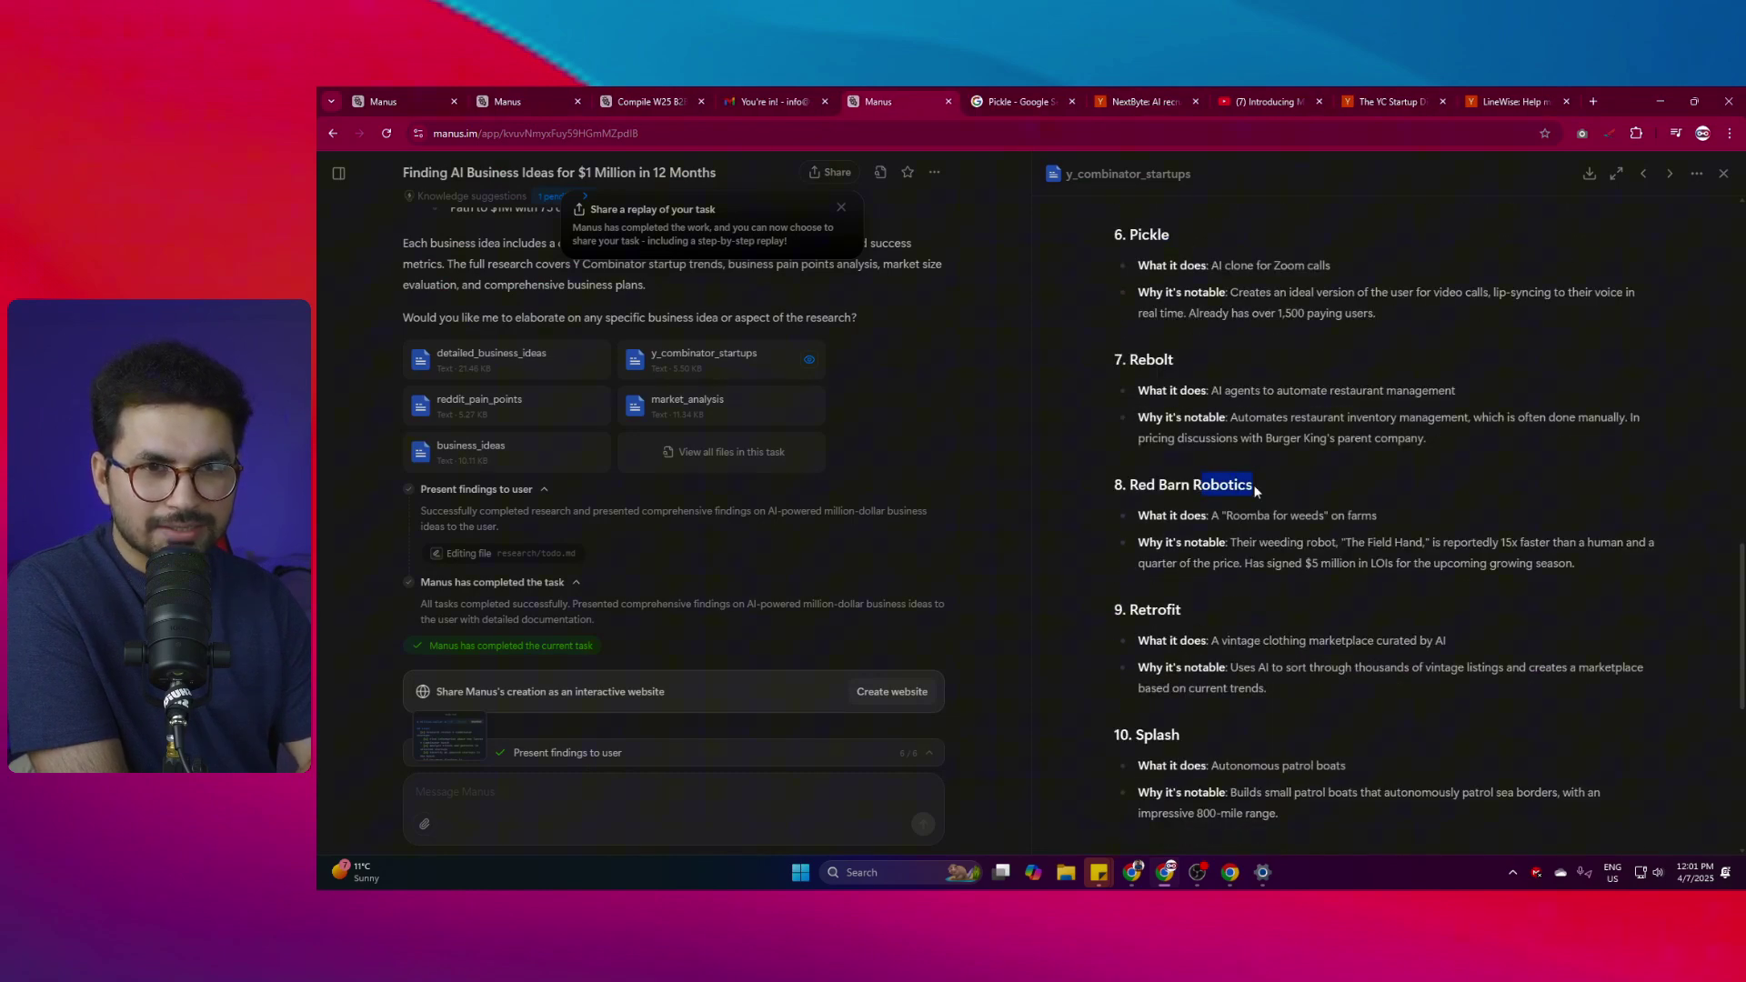
scroll(1191, 378, down, 1)
double_click(1155, 389)
scroll(1214, 639, down, 3)
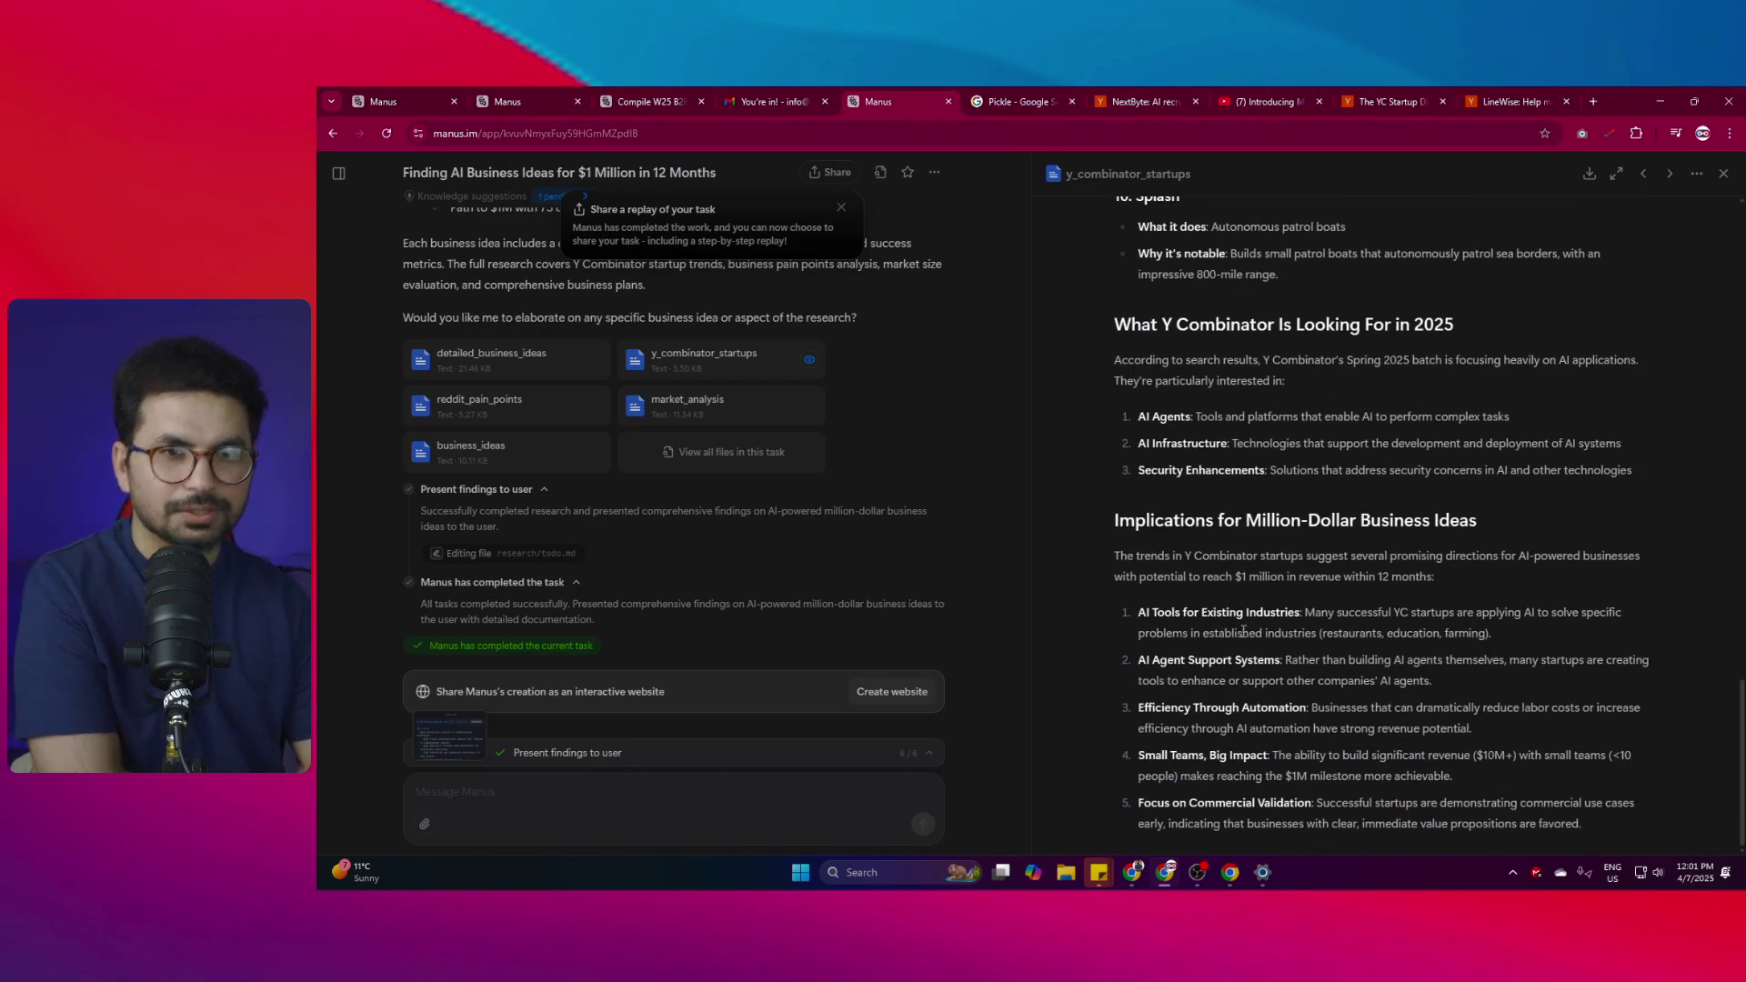
scroll(1061, 568, up, 20)
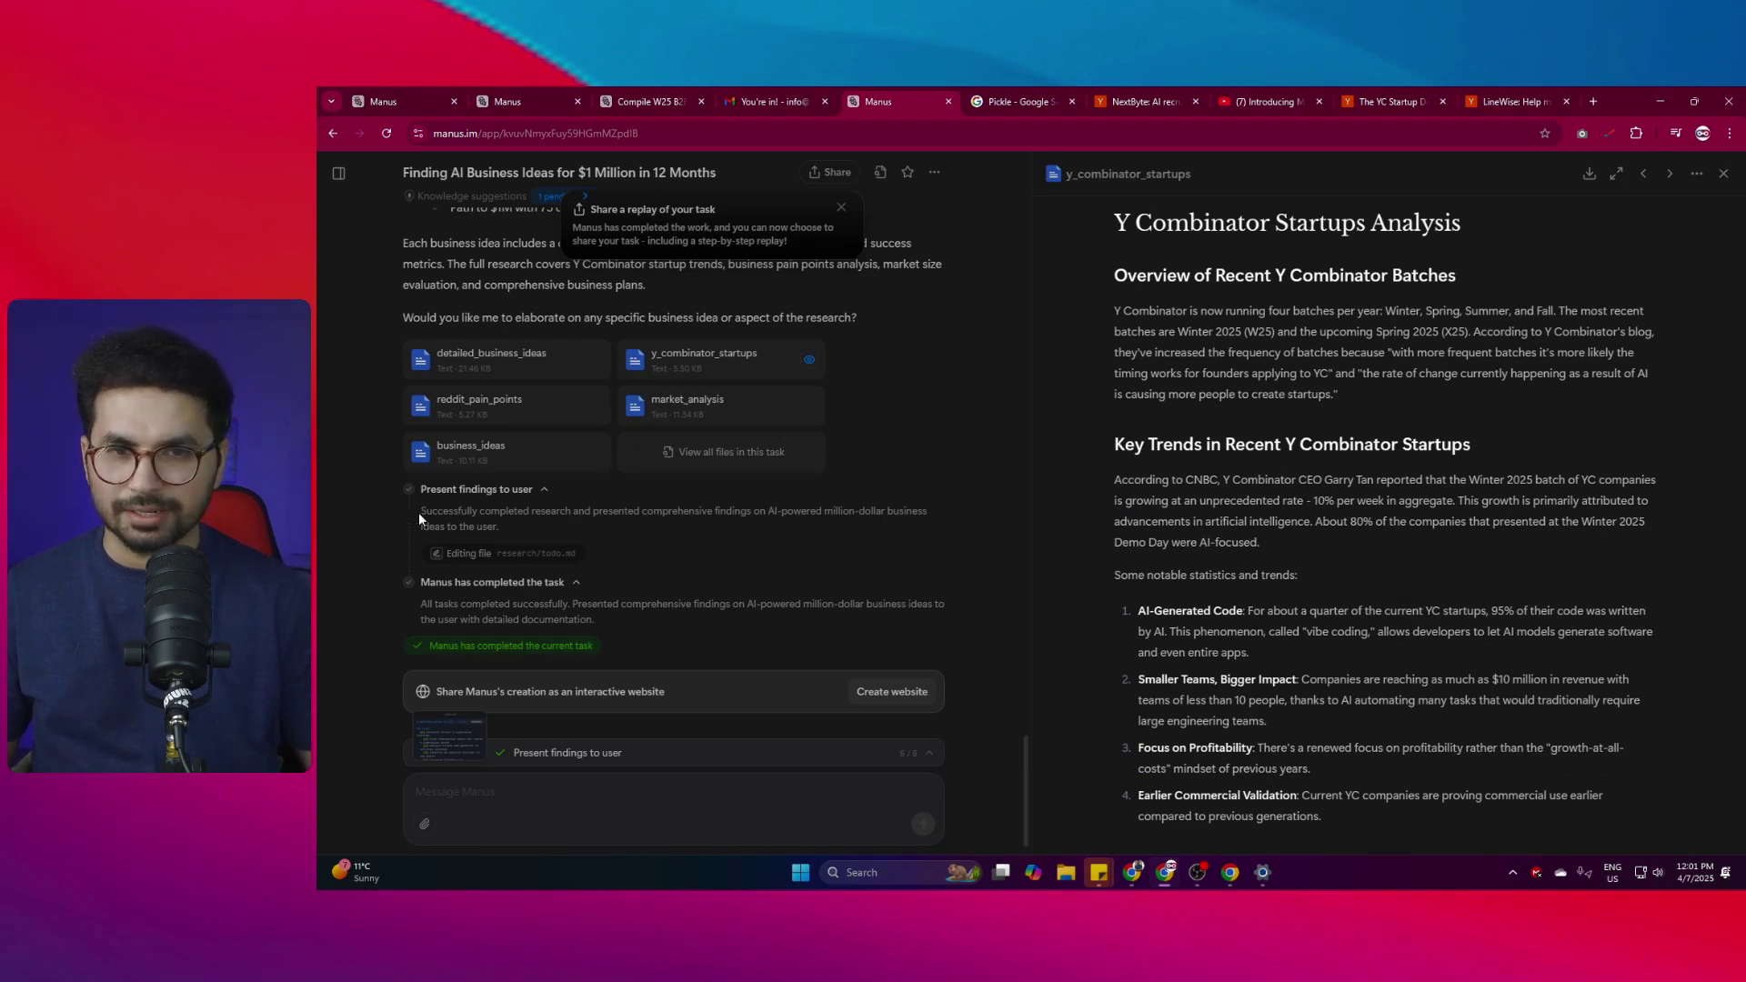
mouse_move(317, 496)
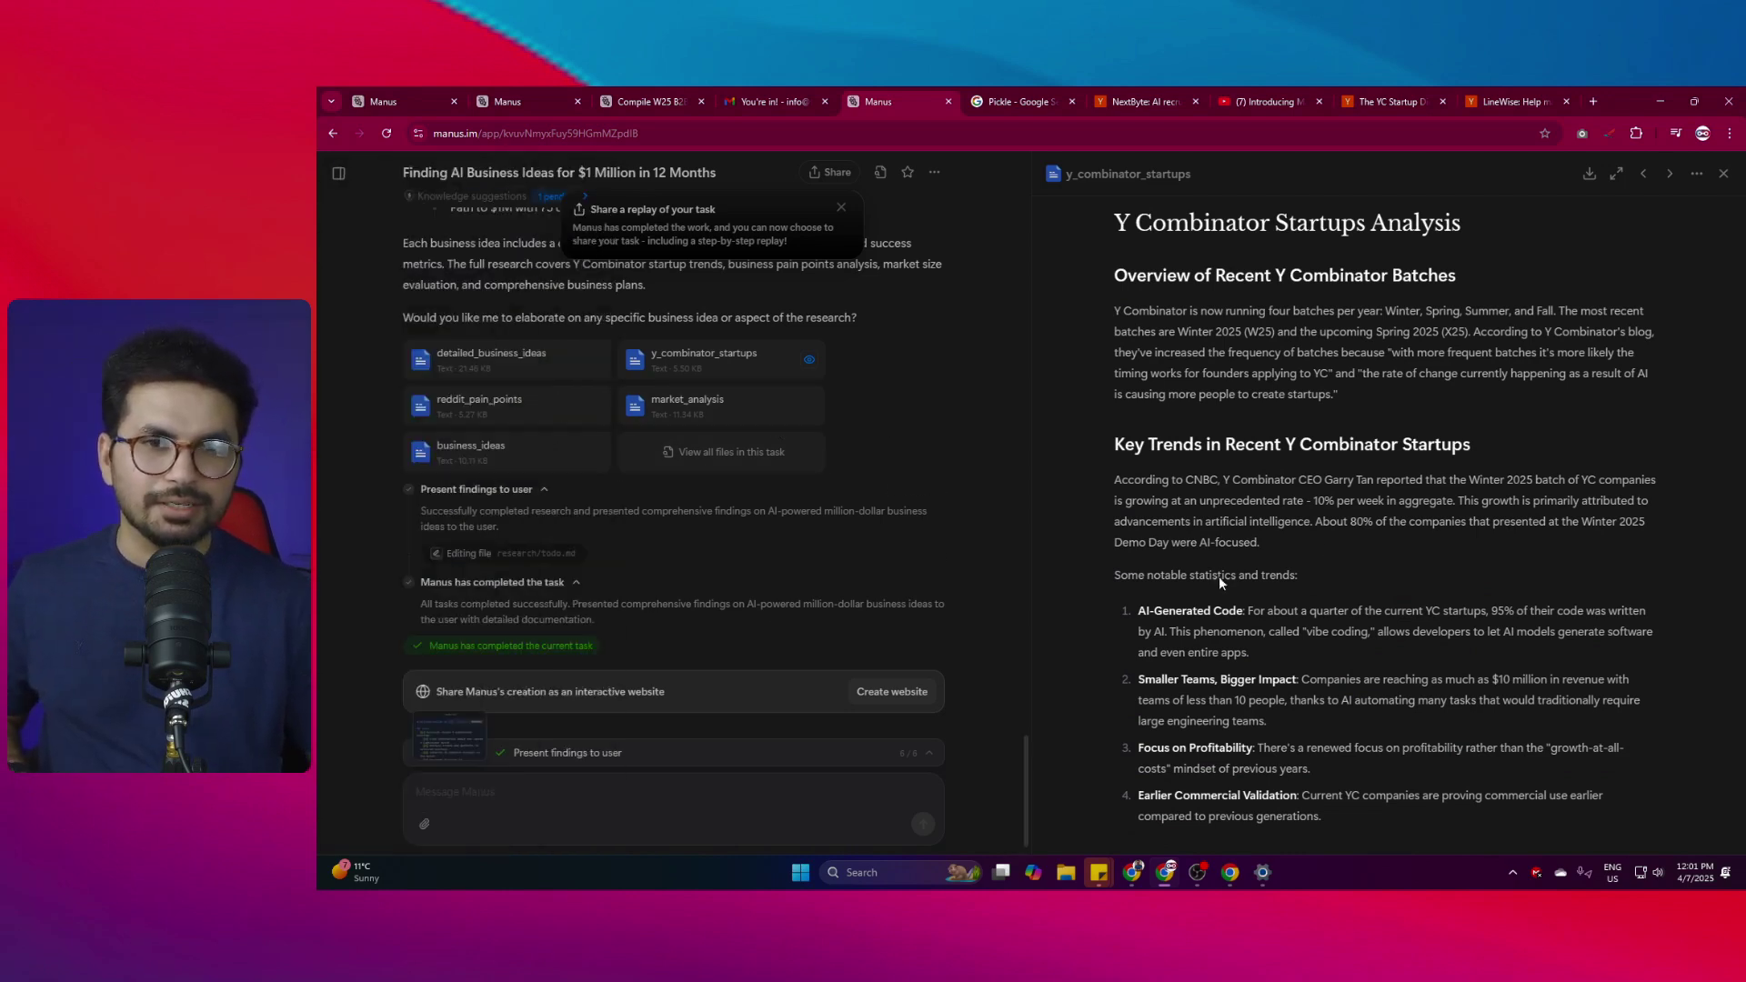
scroll(1051, 460, down, 5)
scroll(1051, 460, down, 10)
scroll(1020, 454, down, 1)
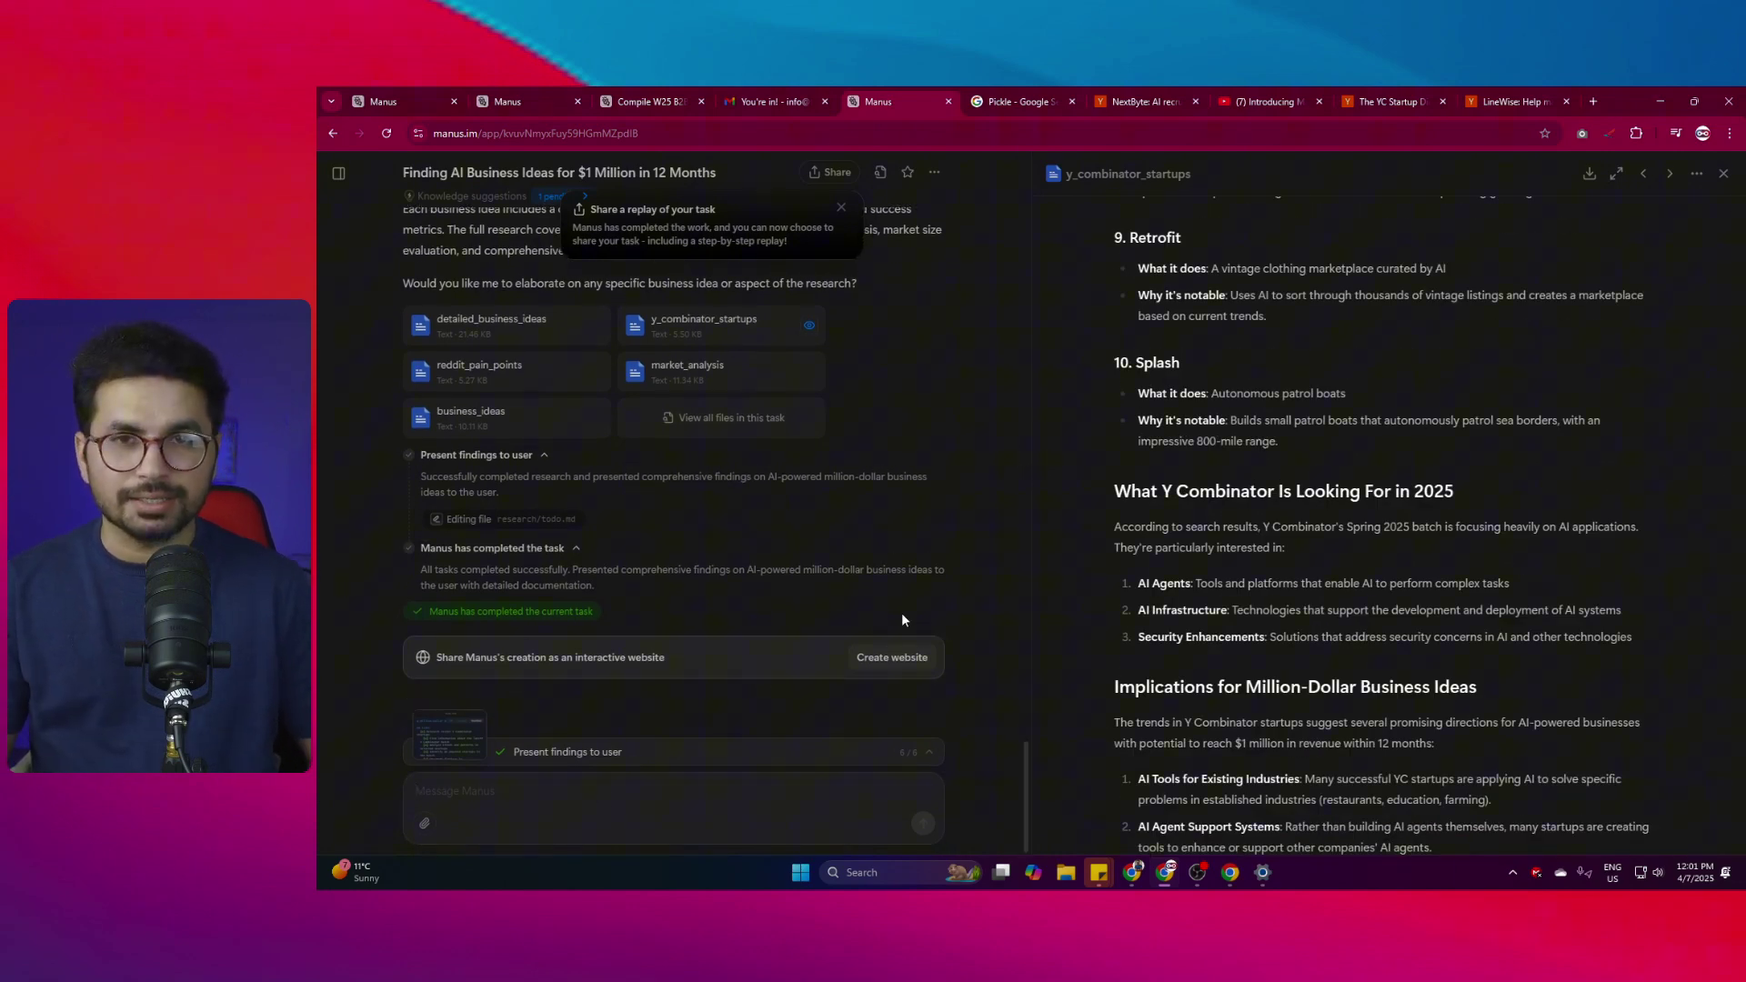
Open the detailed_business_ideas report in the viewer beside the chat.
click(459, 326)
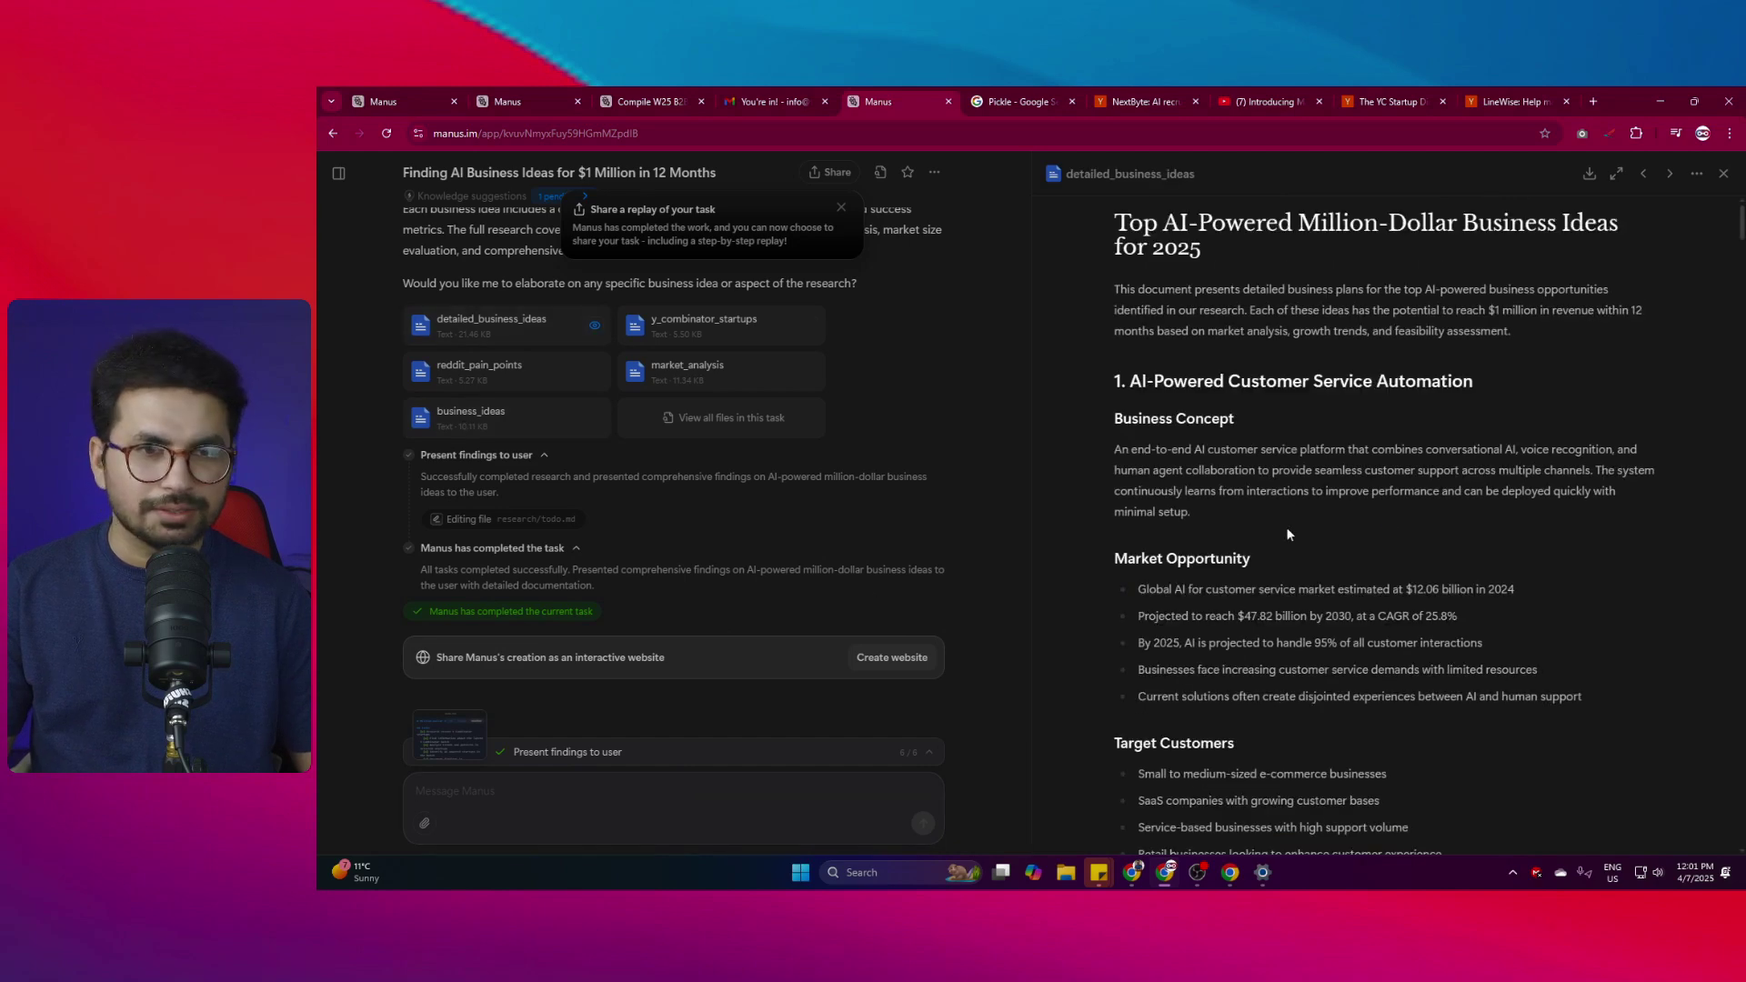
scroll(1291, 539, down, 6)
scroll(1291, 538, up, 1)
scroll(1291, 538, up, 5)
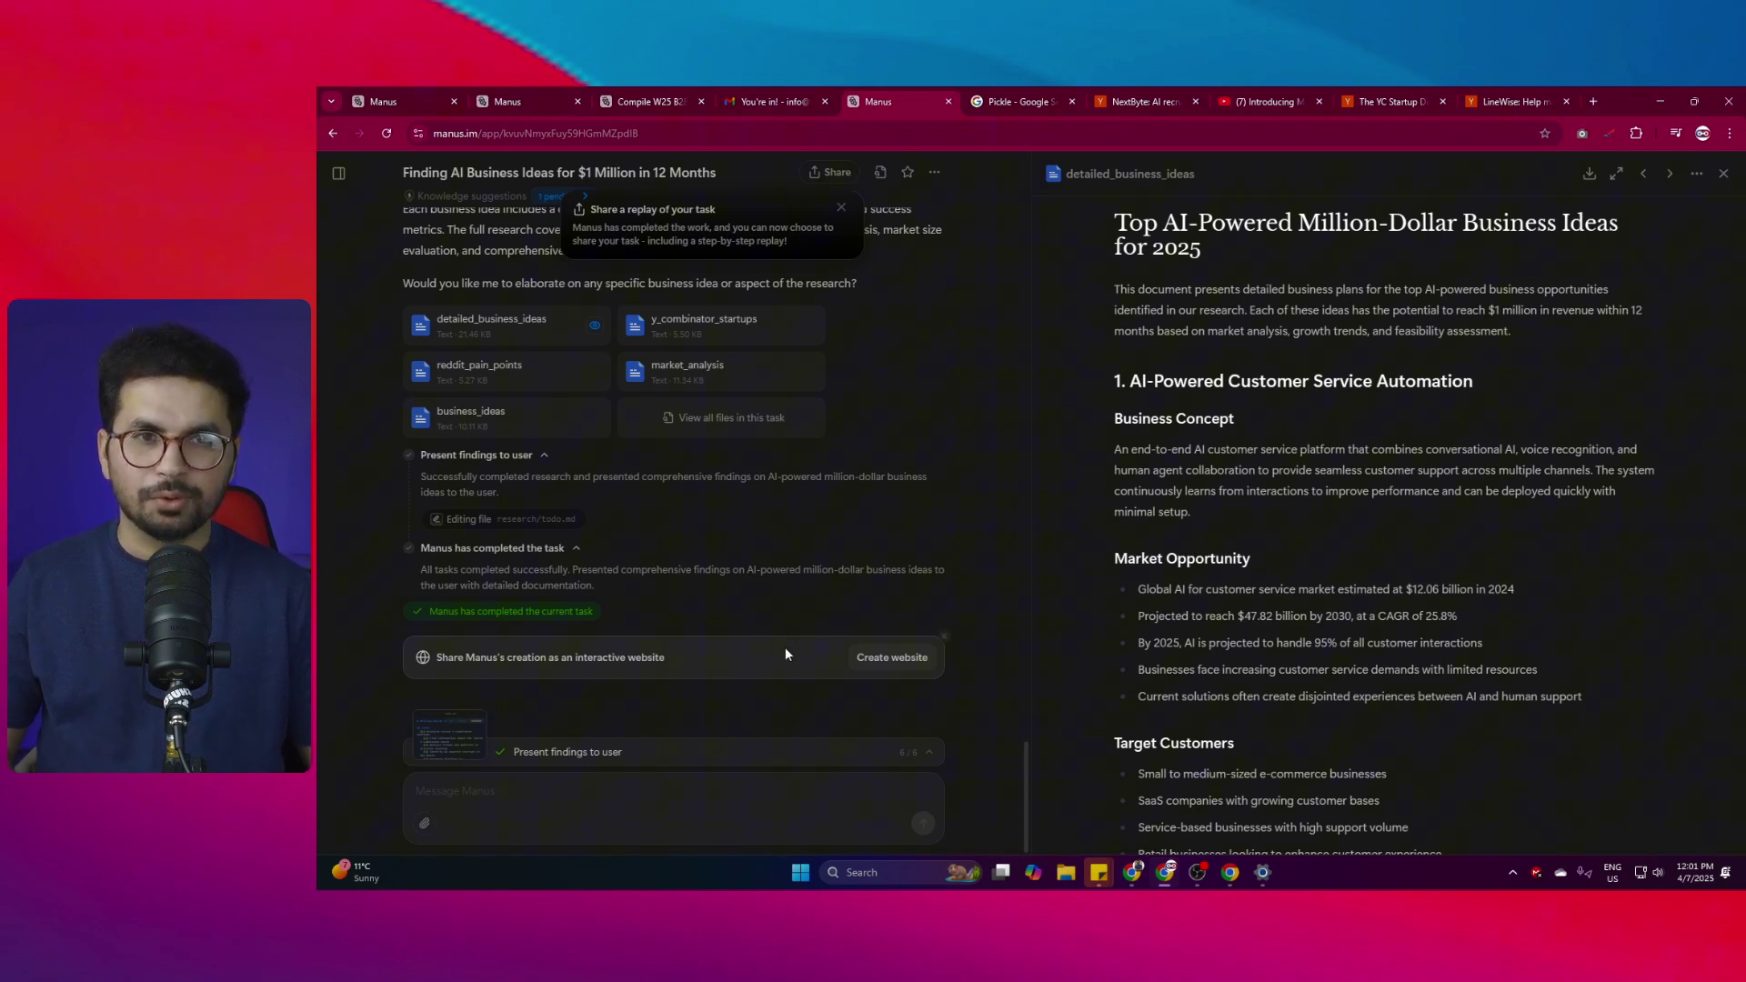
Dictate and send a request to shortlist the one idea able to reach $1M in 12 months.
click(520, 786)
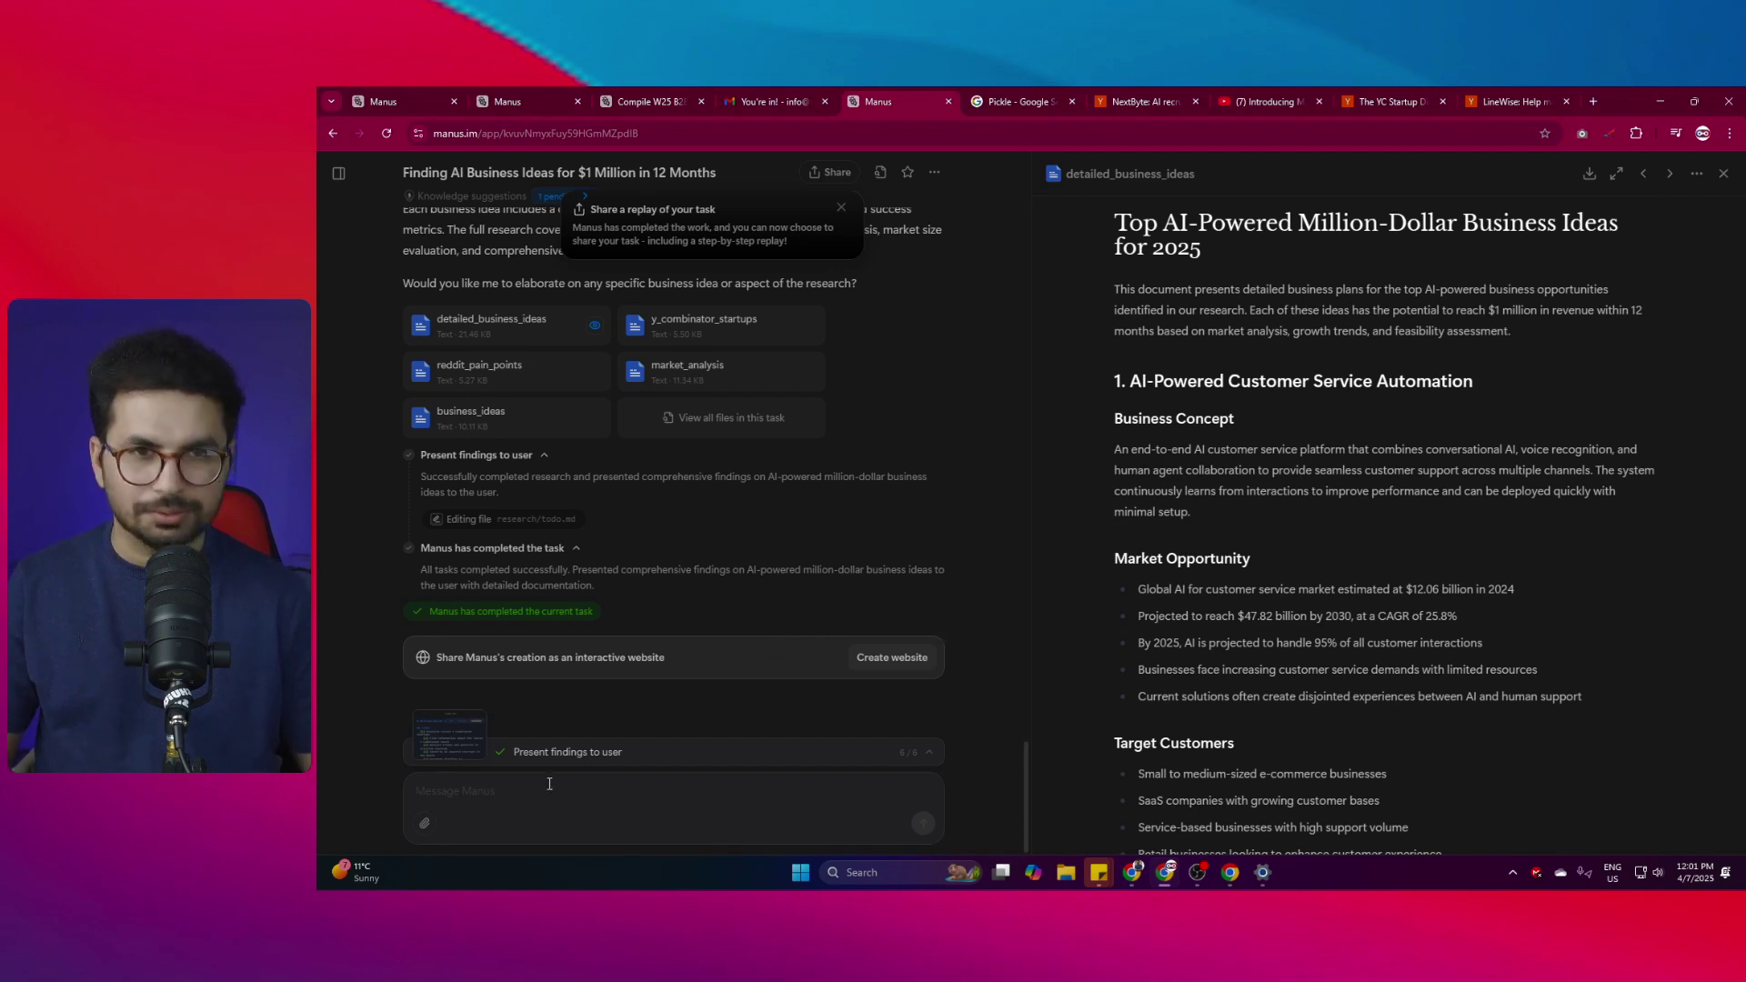
scroll(1551, 449, down, 10)
scroll(1552, 449, up, 10)
key(super+h)
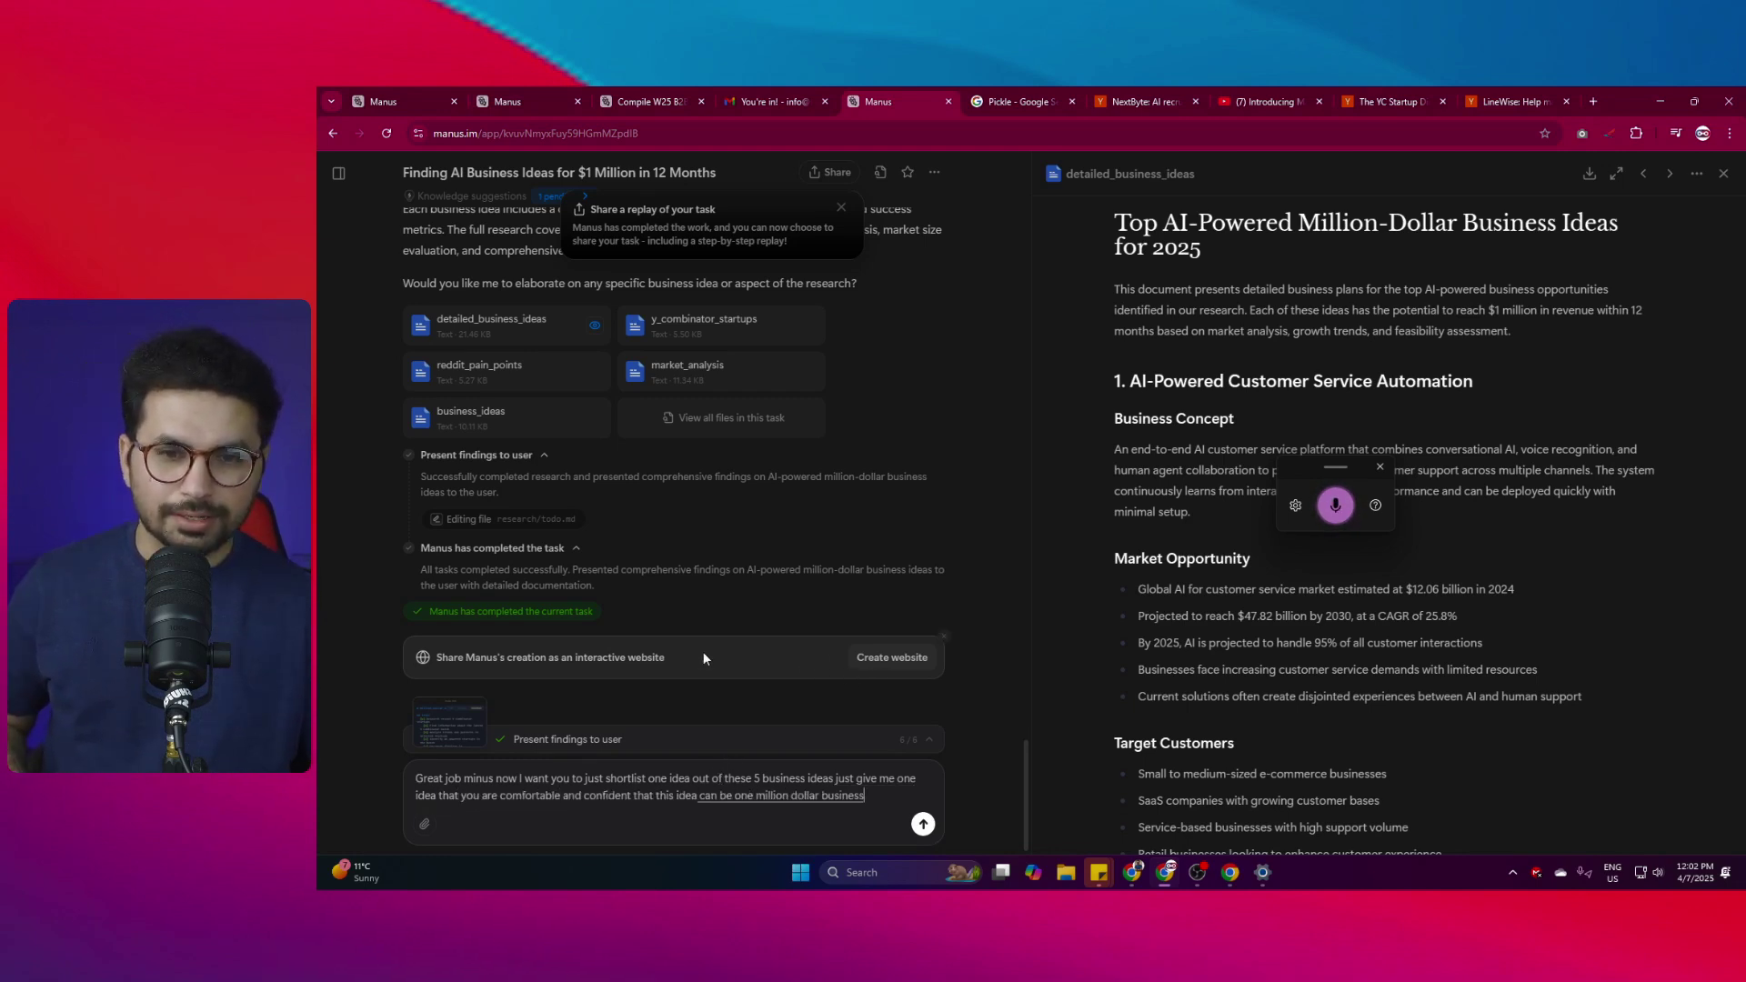
key(Return)
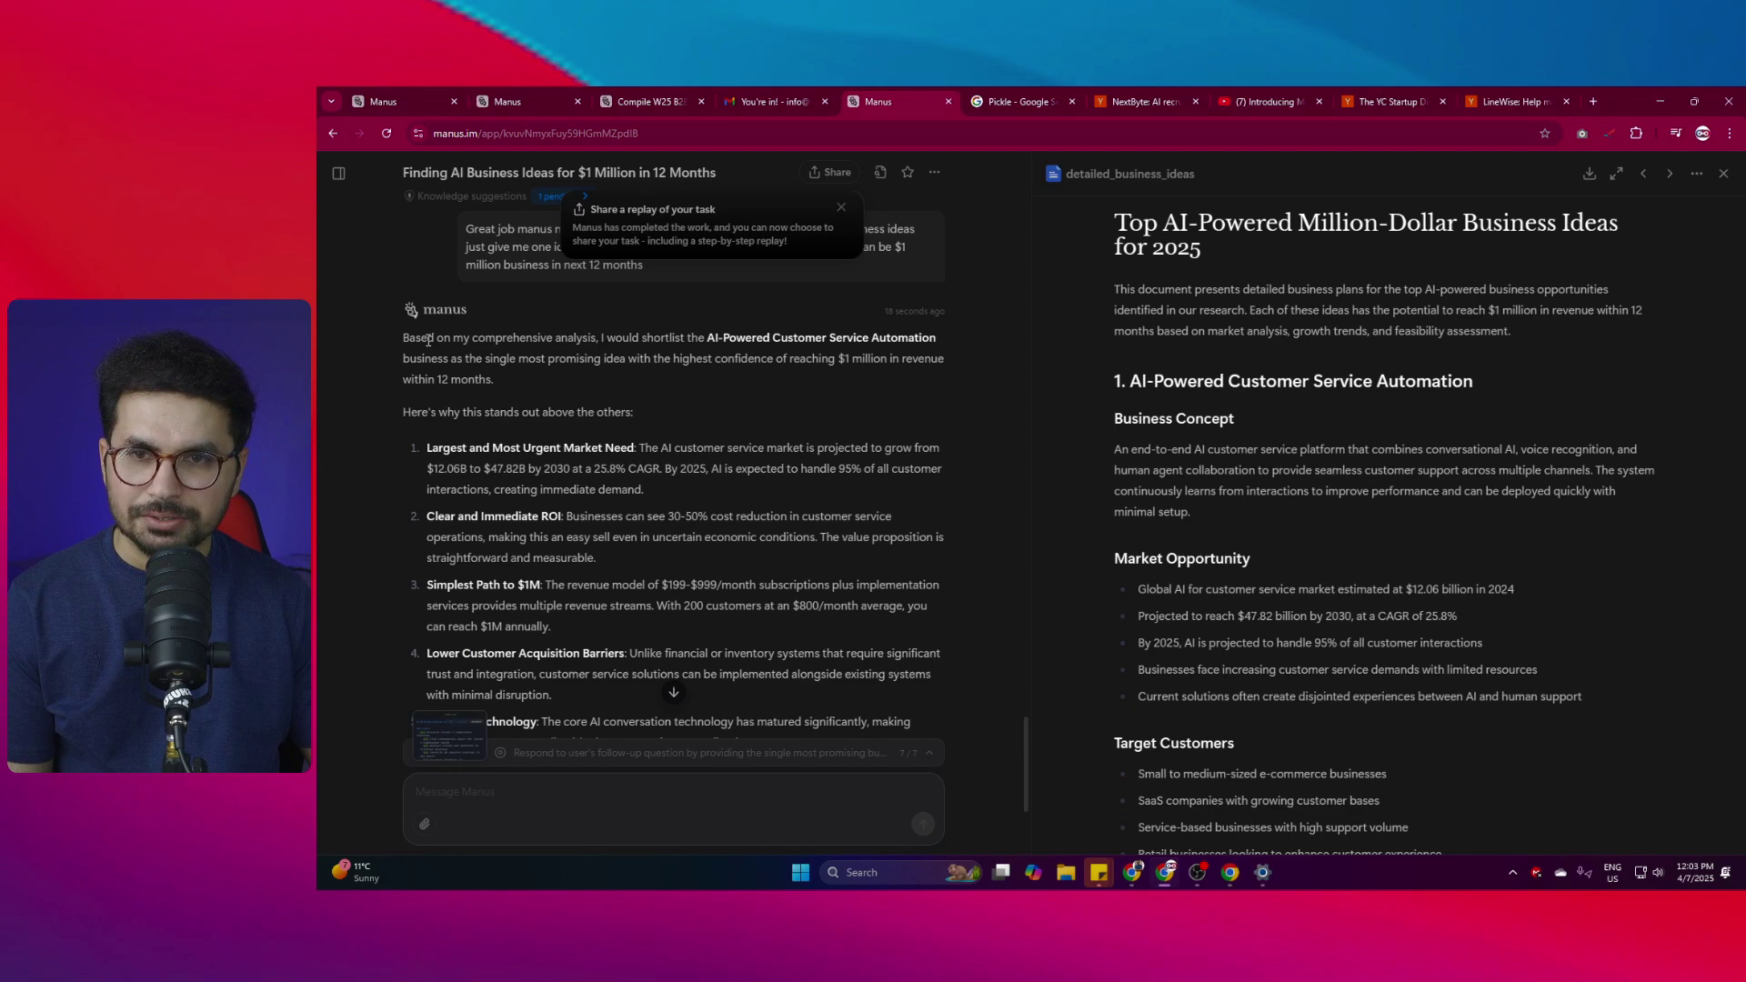
Read the recommendation's market need, 30-50% cost reduction, $199-$999 pricing and 200-customer $1M revenue case.
drag(427, 340, 857, 334)
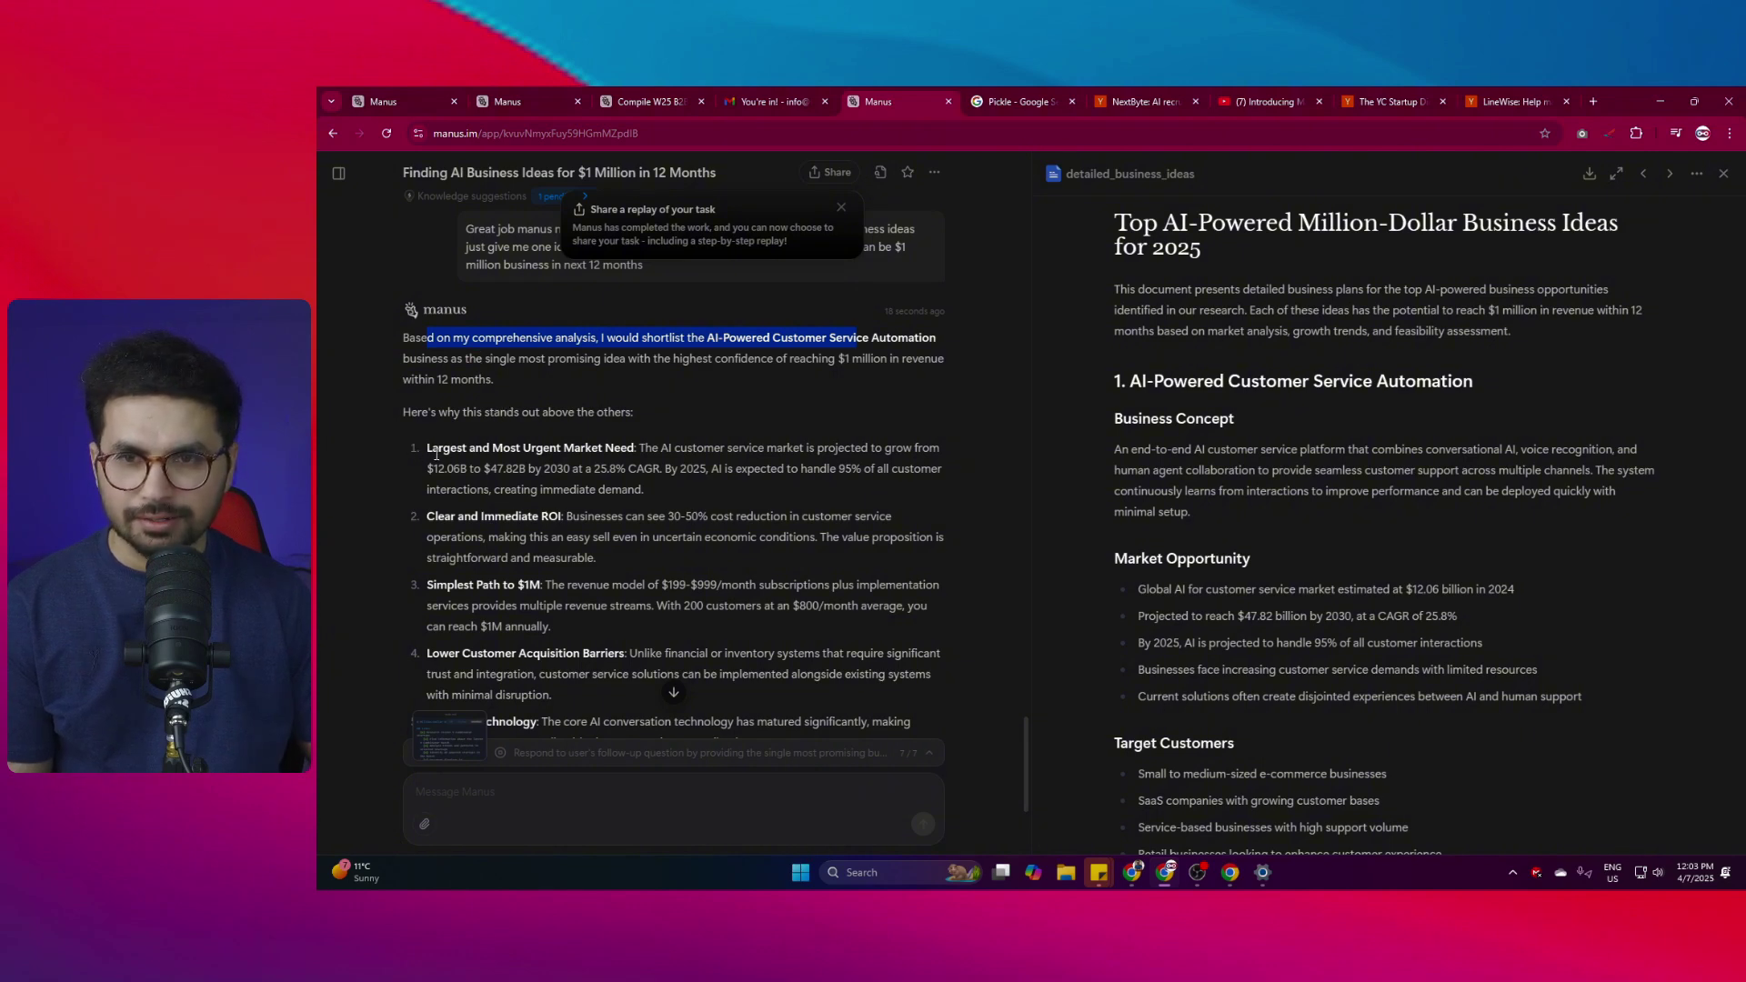
drag(427, 448, 576, 444)
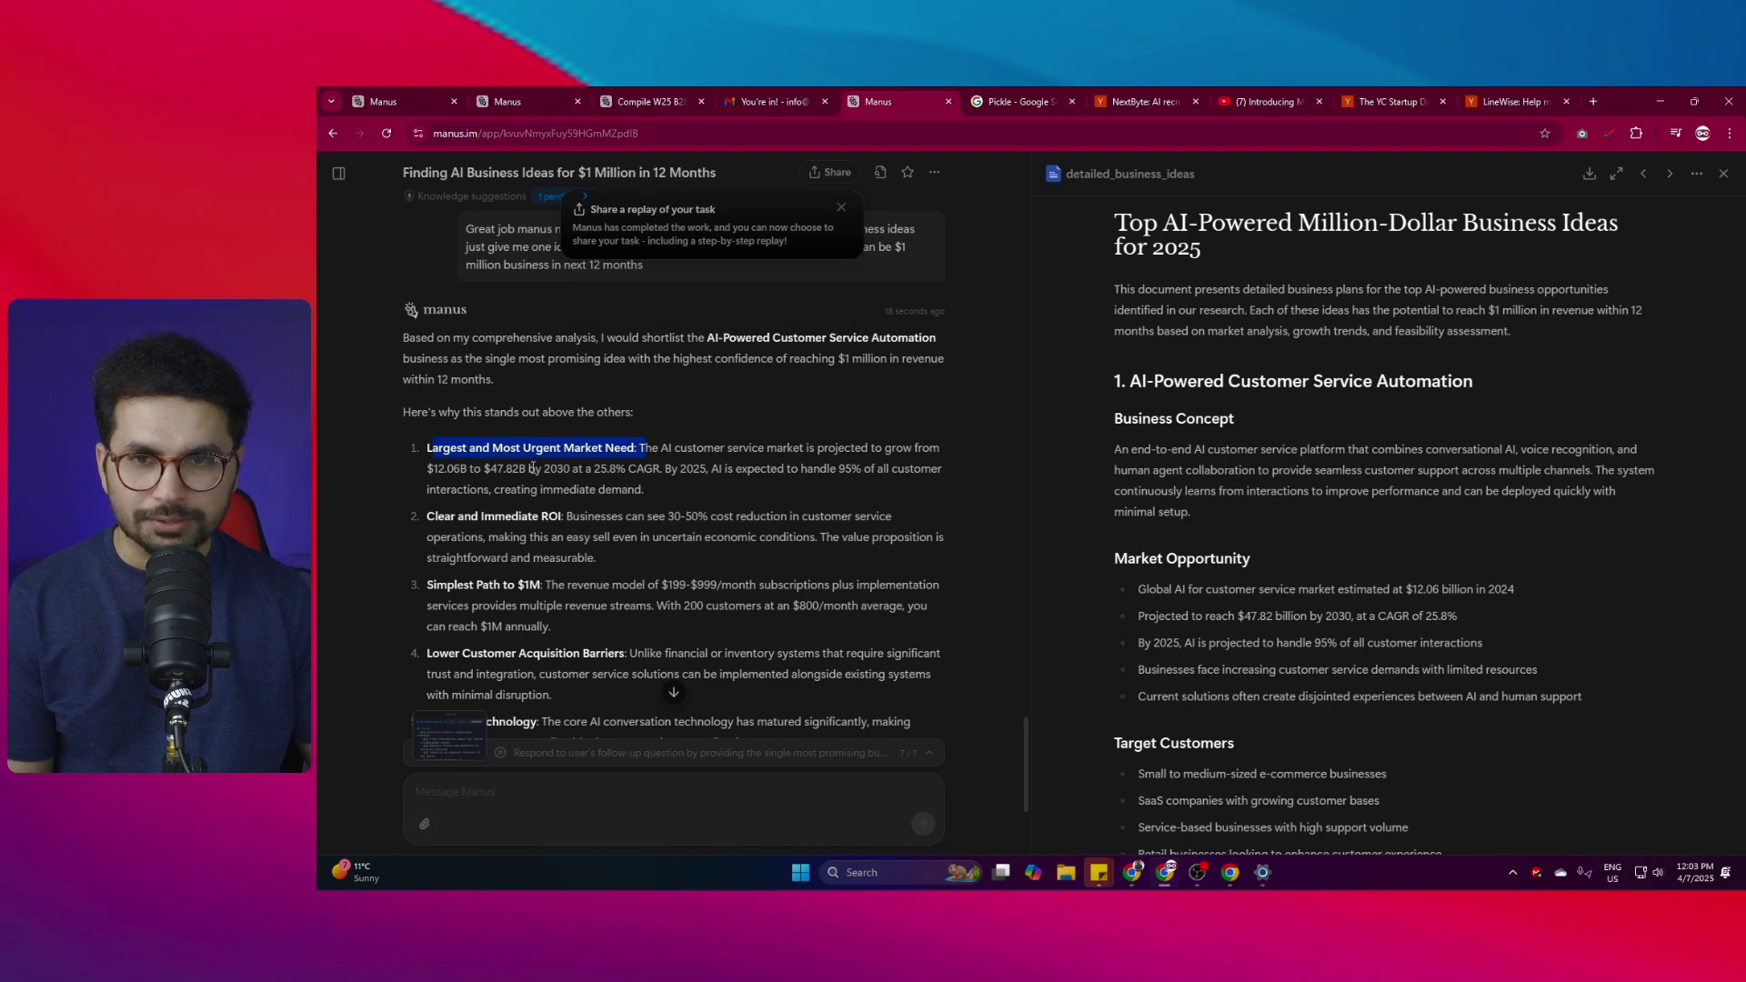
click(428, 471)
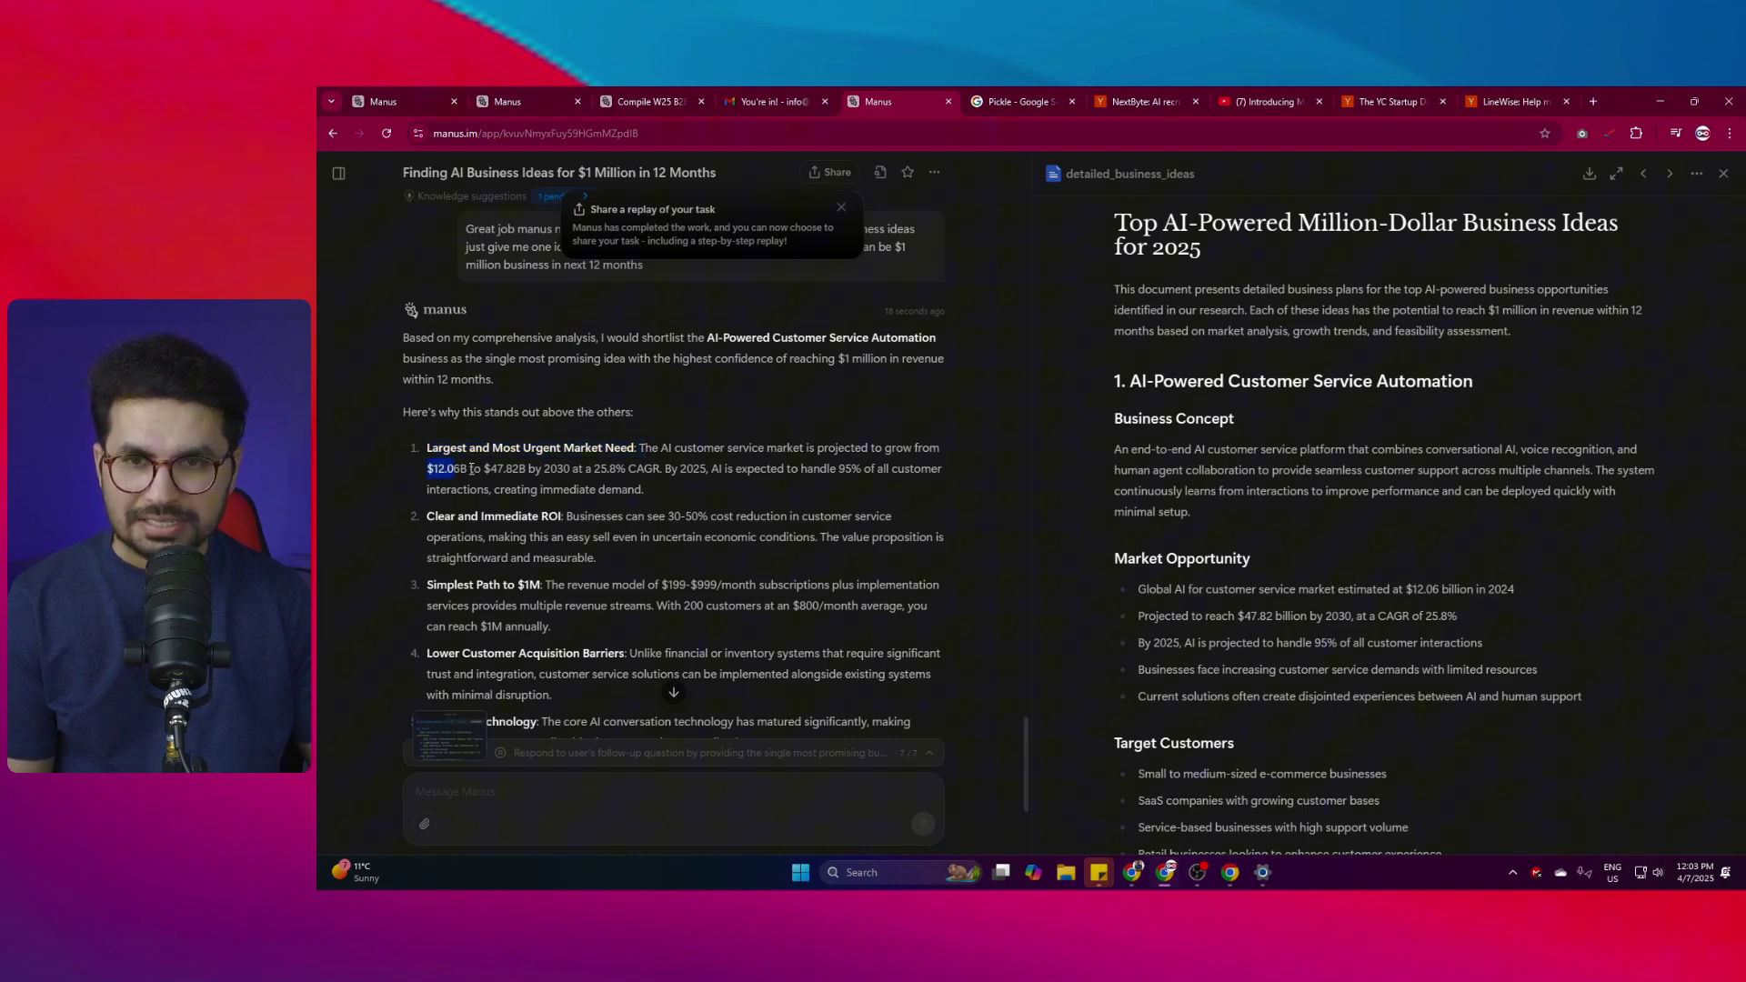
scroll(561, 466, down, 2)
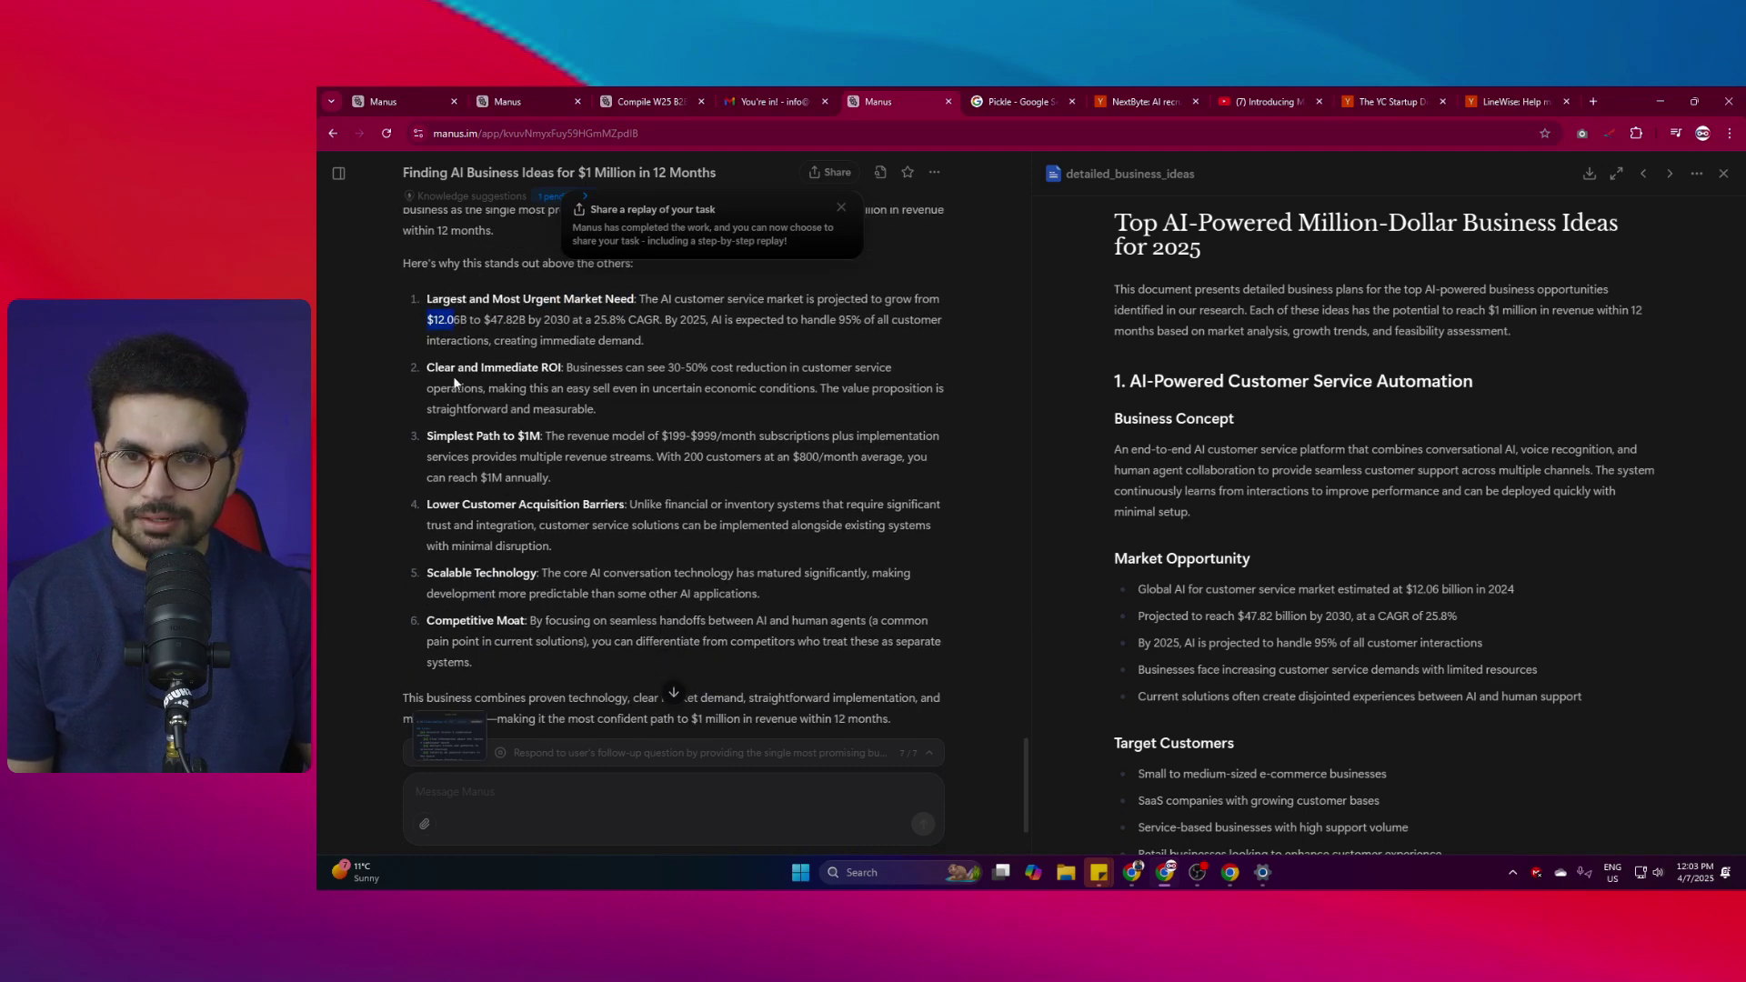
drag(455, 369, 740, 369)
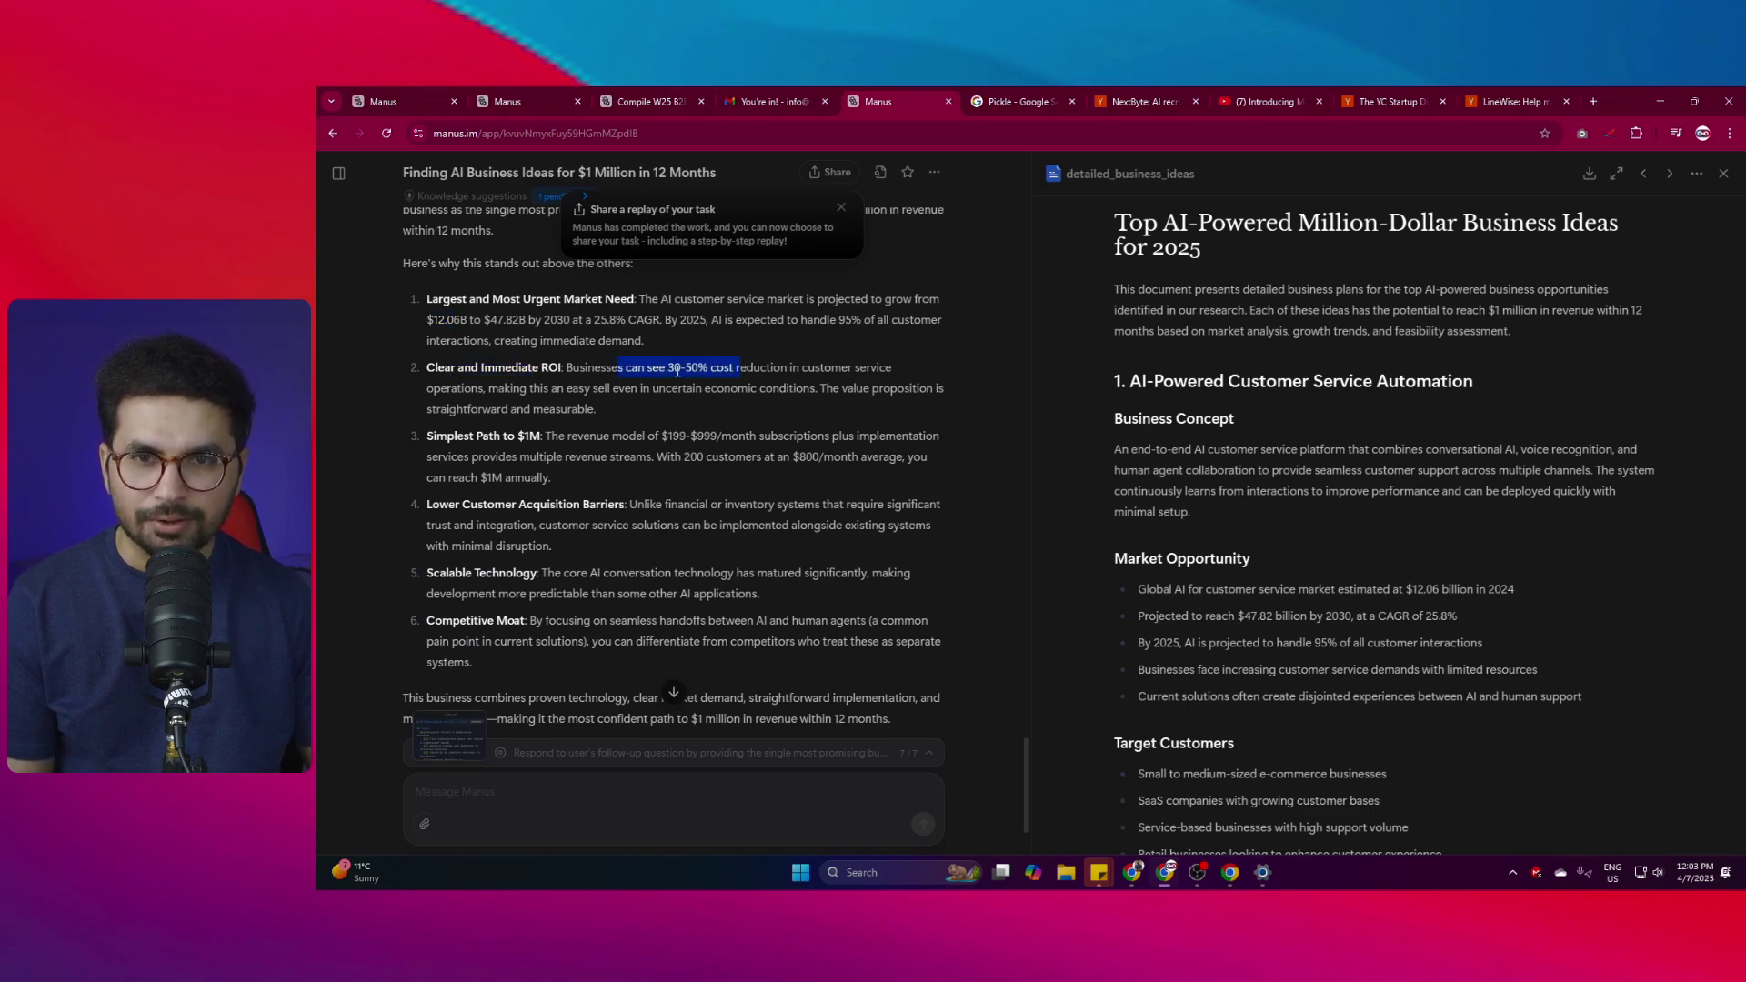
scroll(473, 442, down, 1)
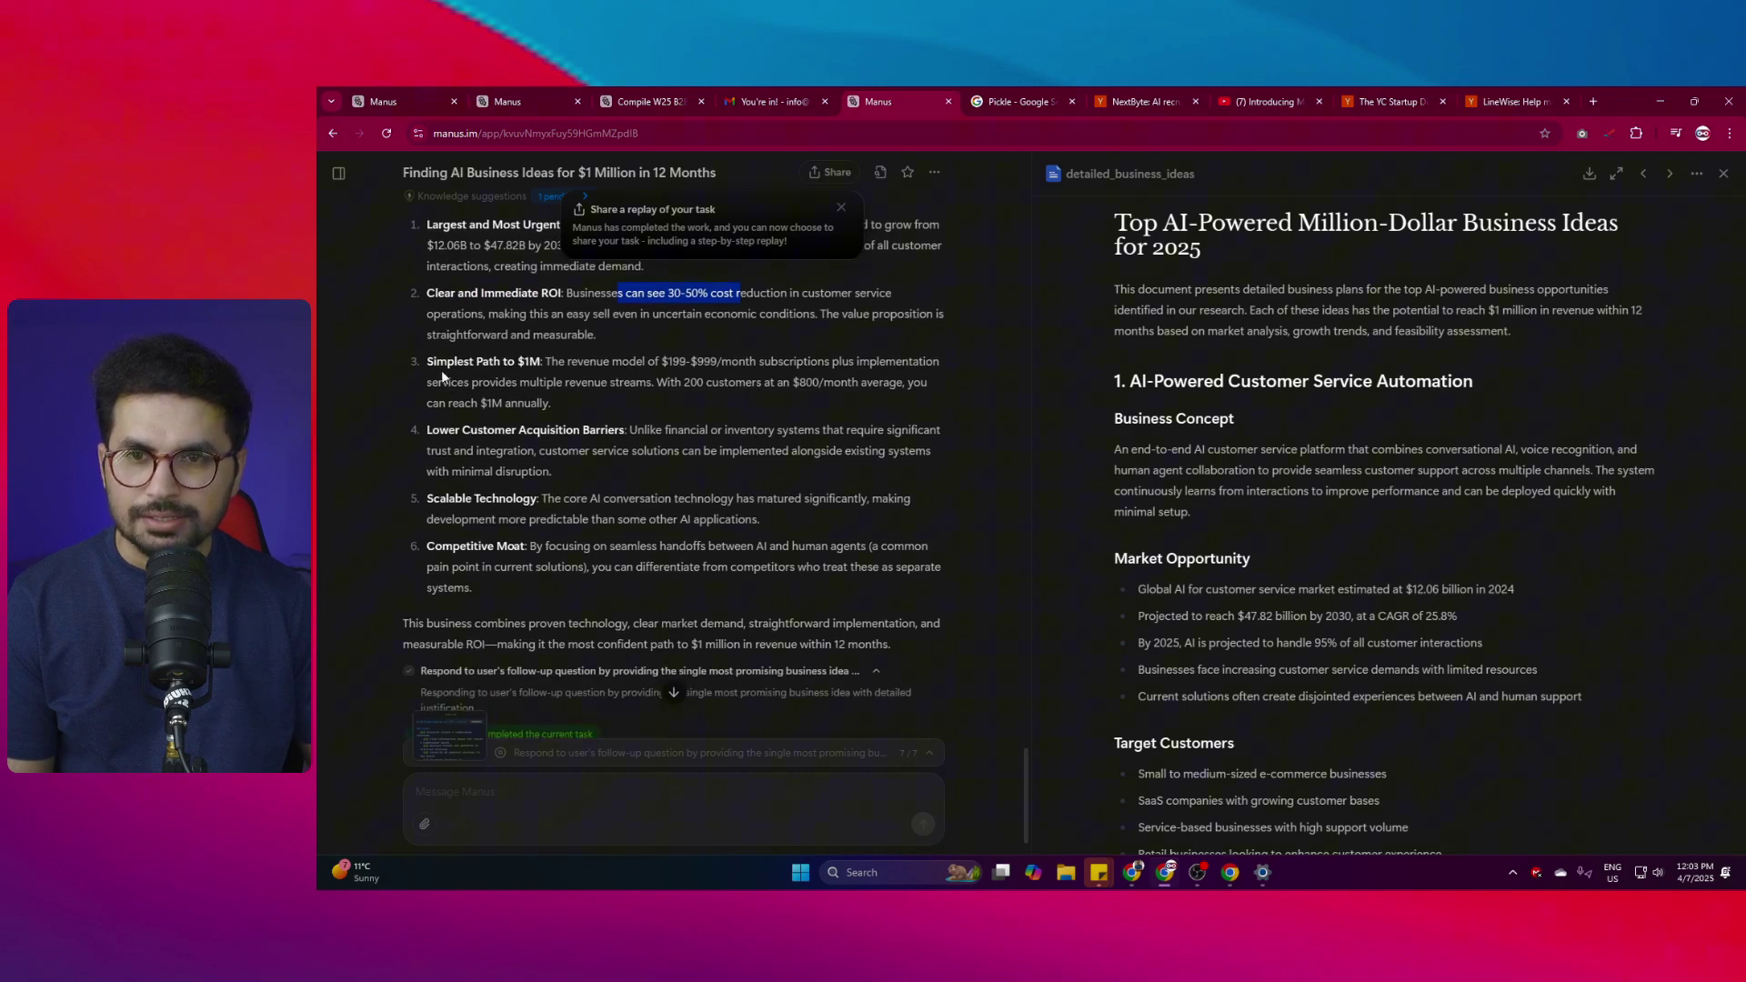
drag(598, 363, 710, 361)
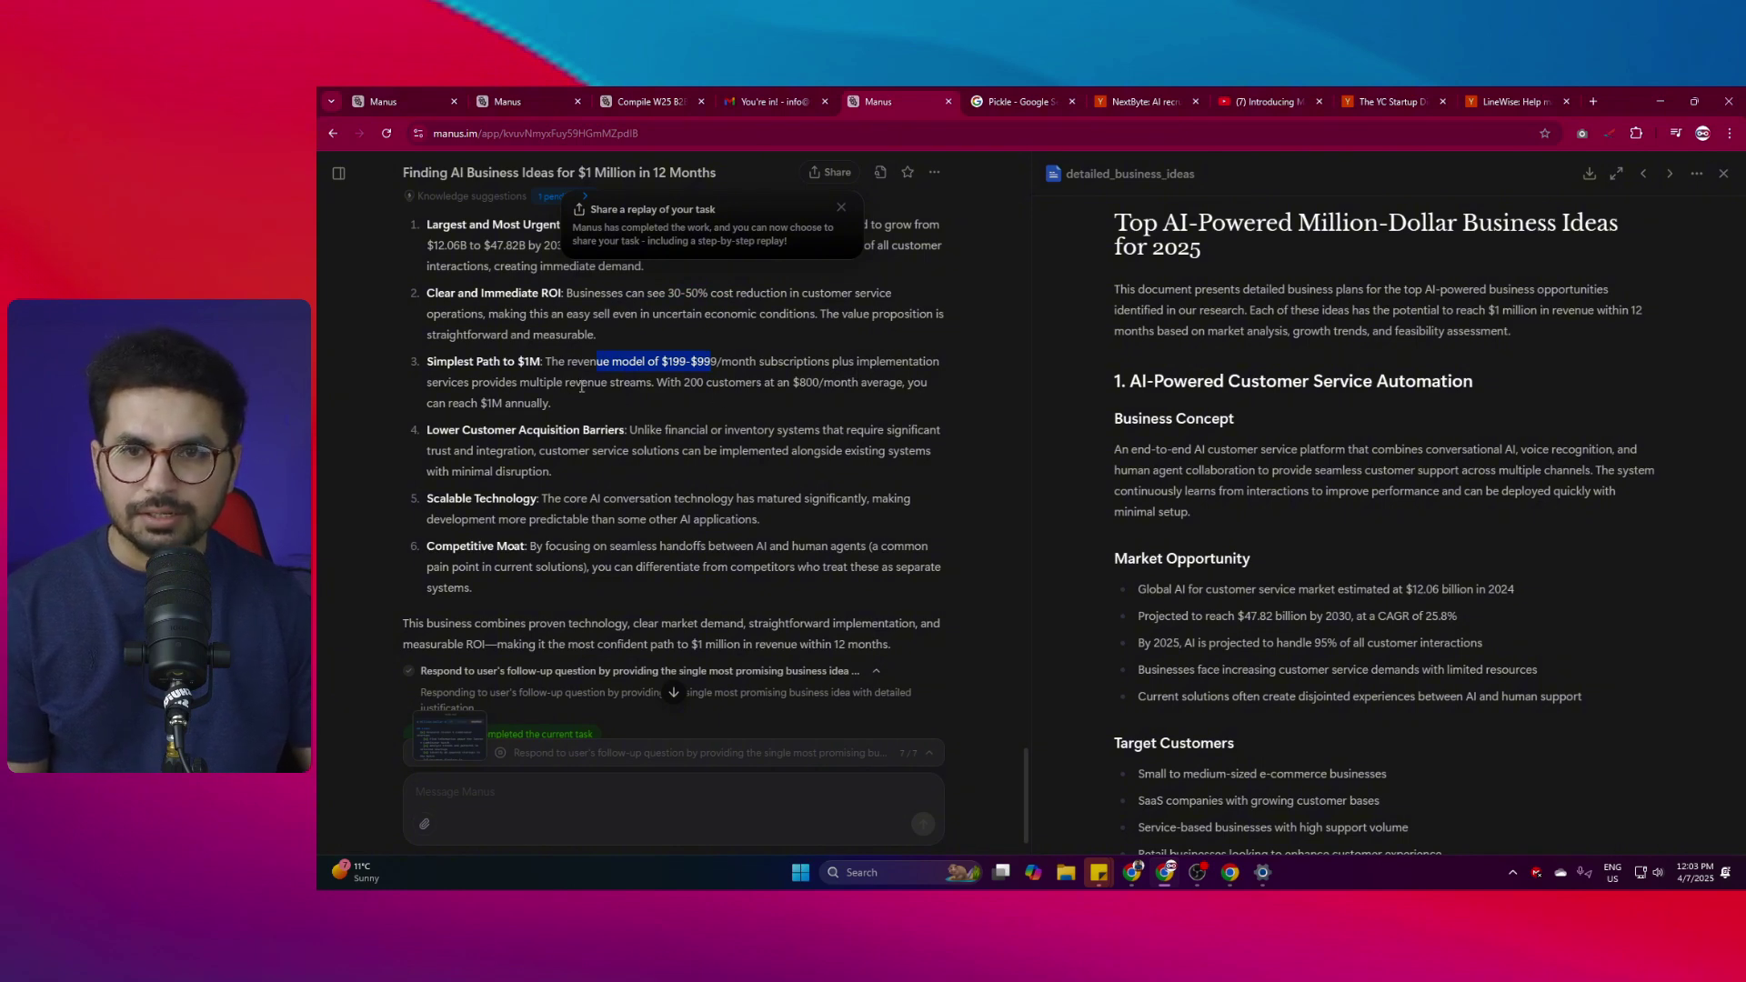
drag(620, 383, 680, 386)
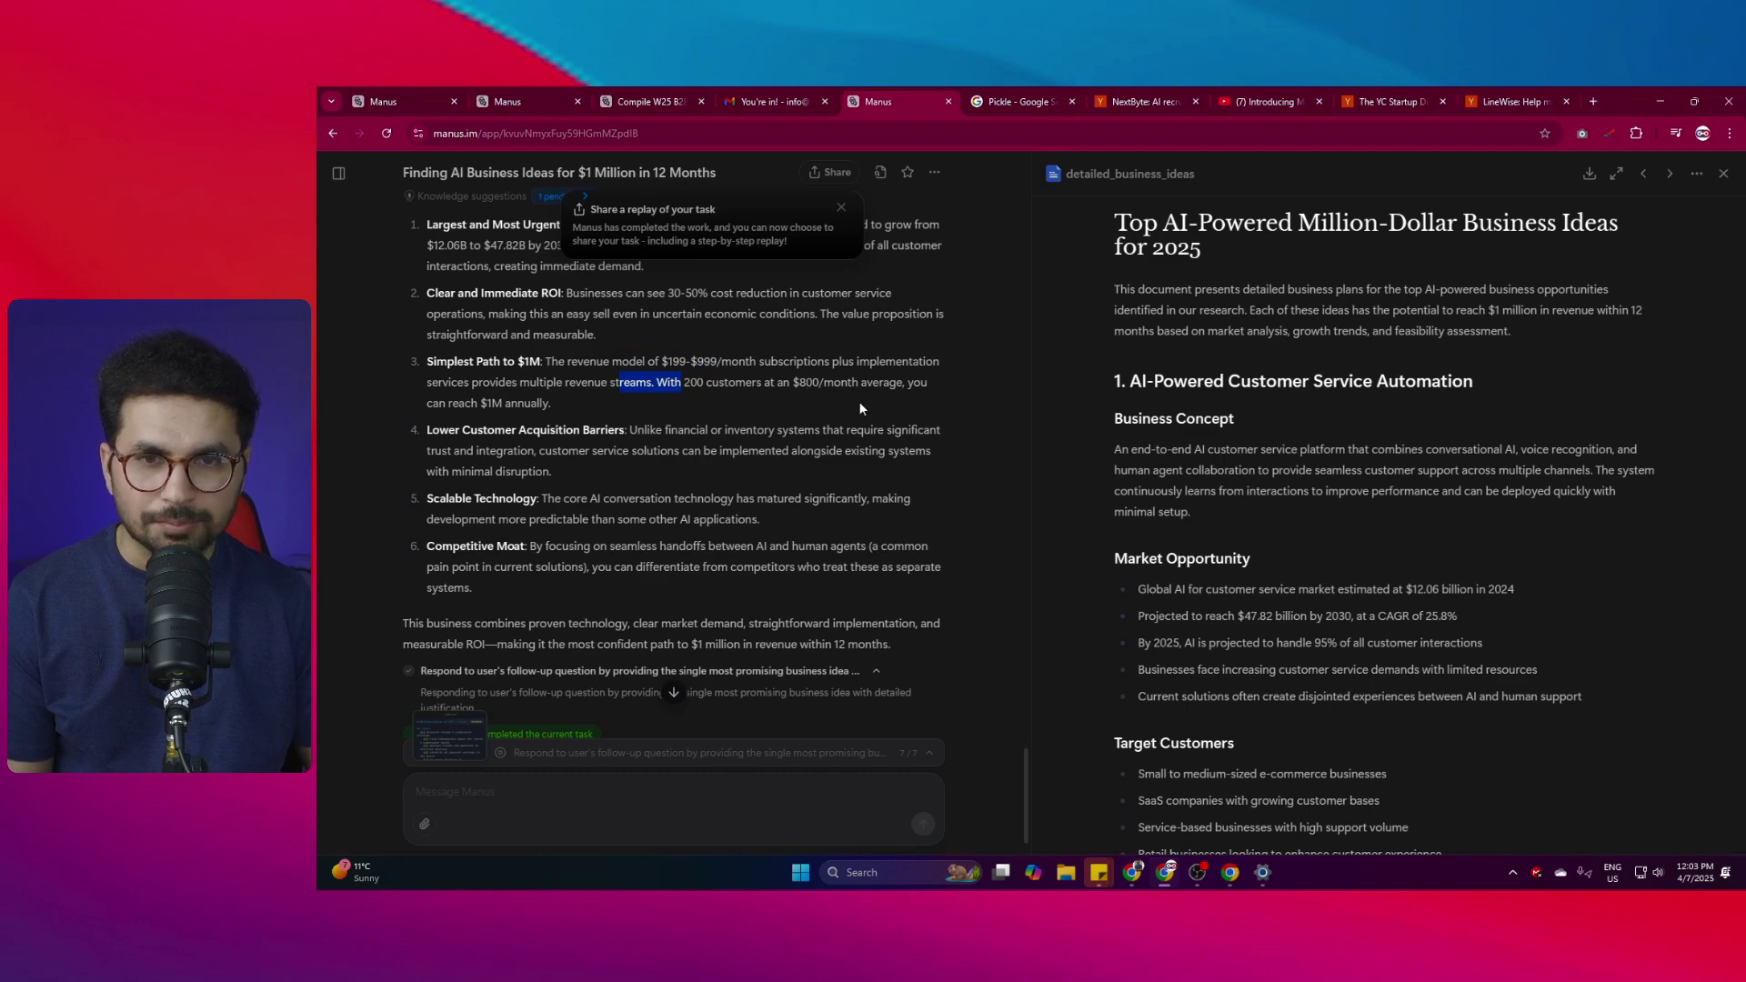
drag(481, 405, 535, 403)
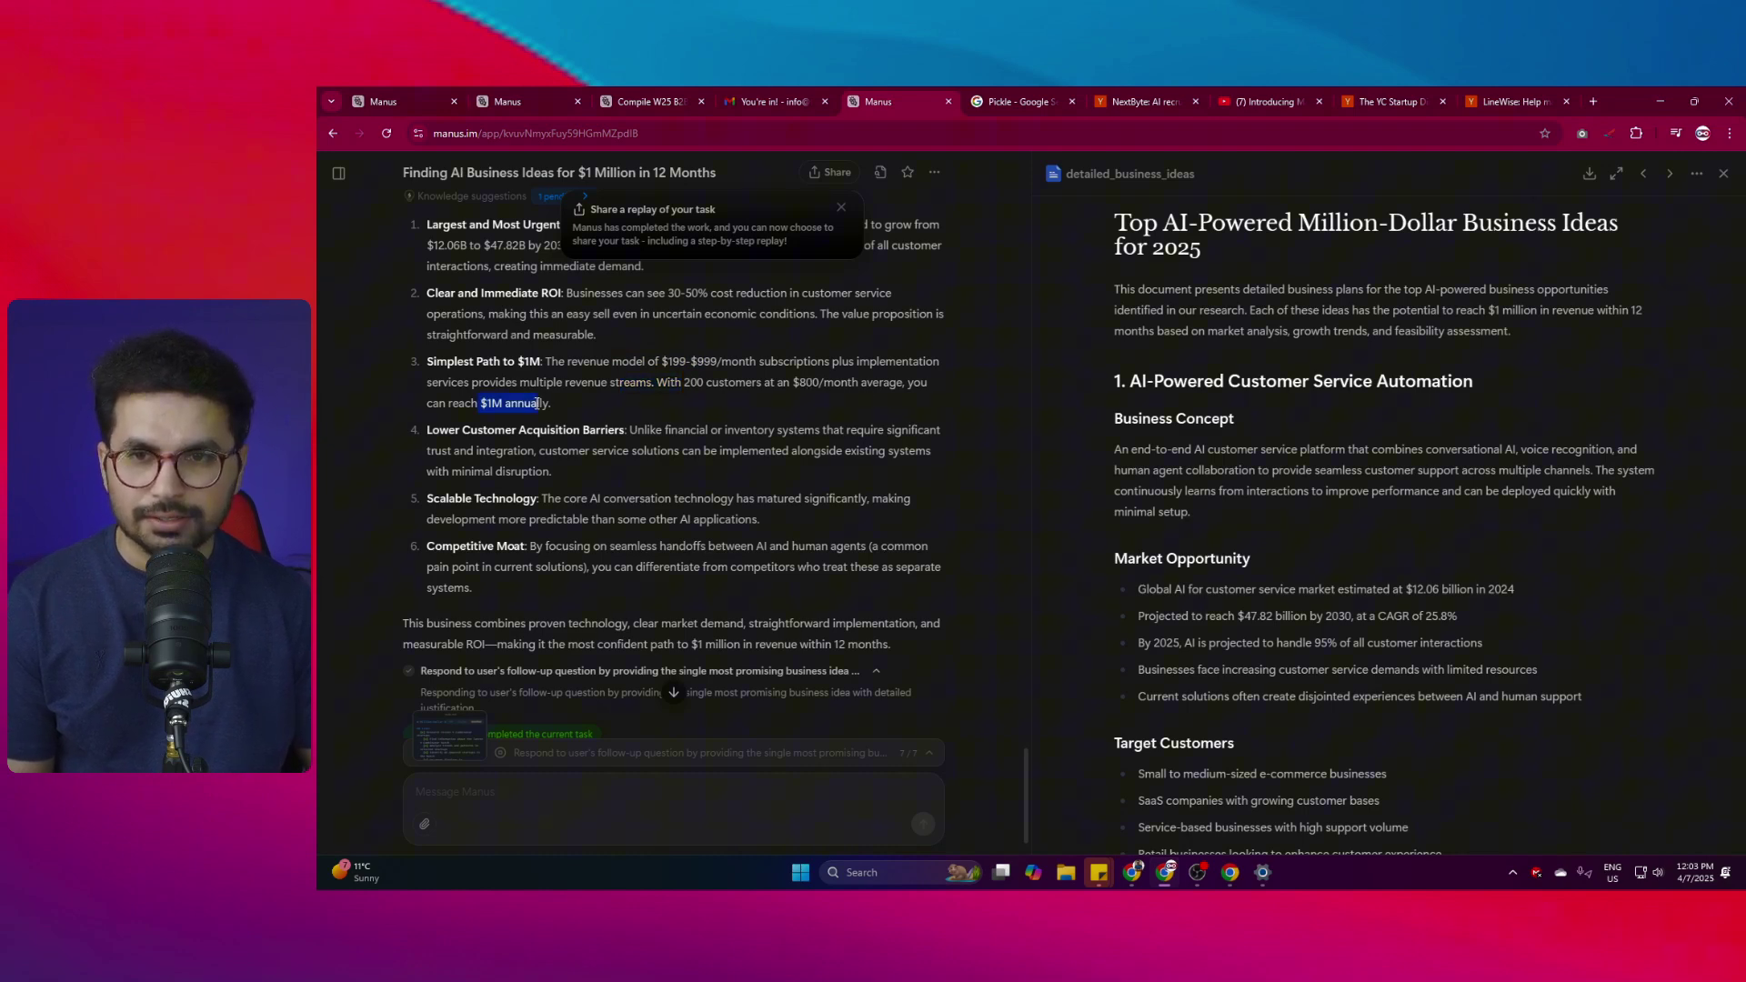
Read the acquisition barriers, easy integration, scalable technology and competitive moat reasons.
scroll(609, 414, down, 1)
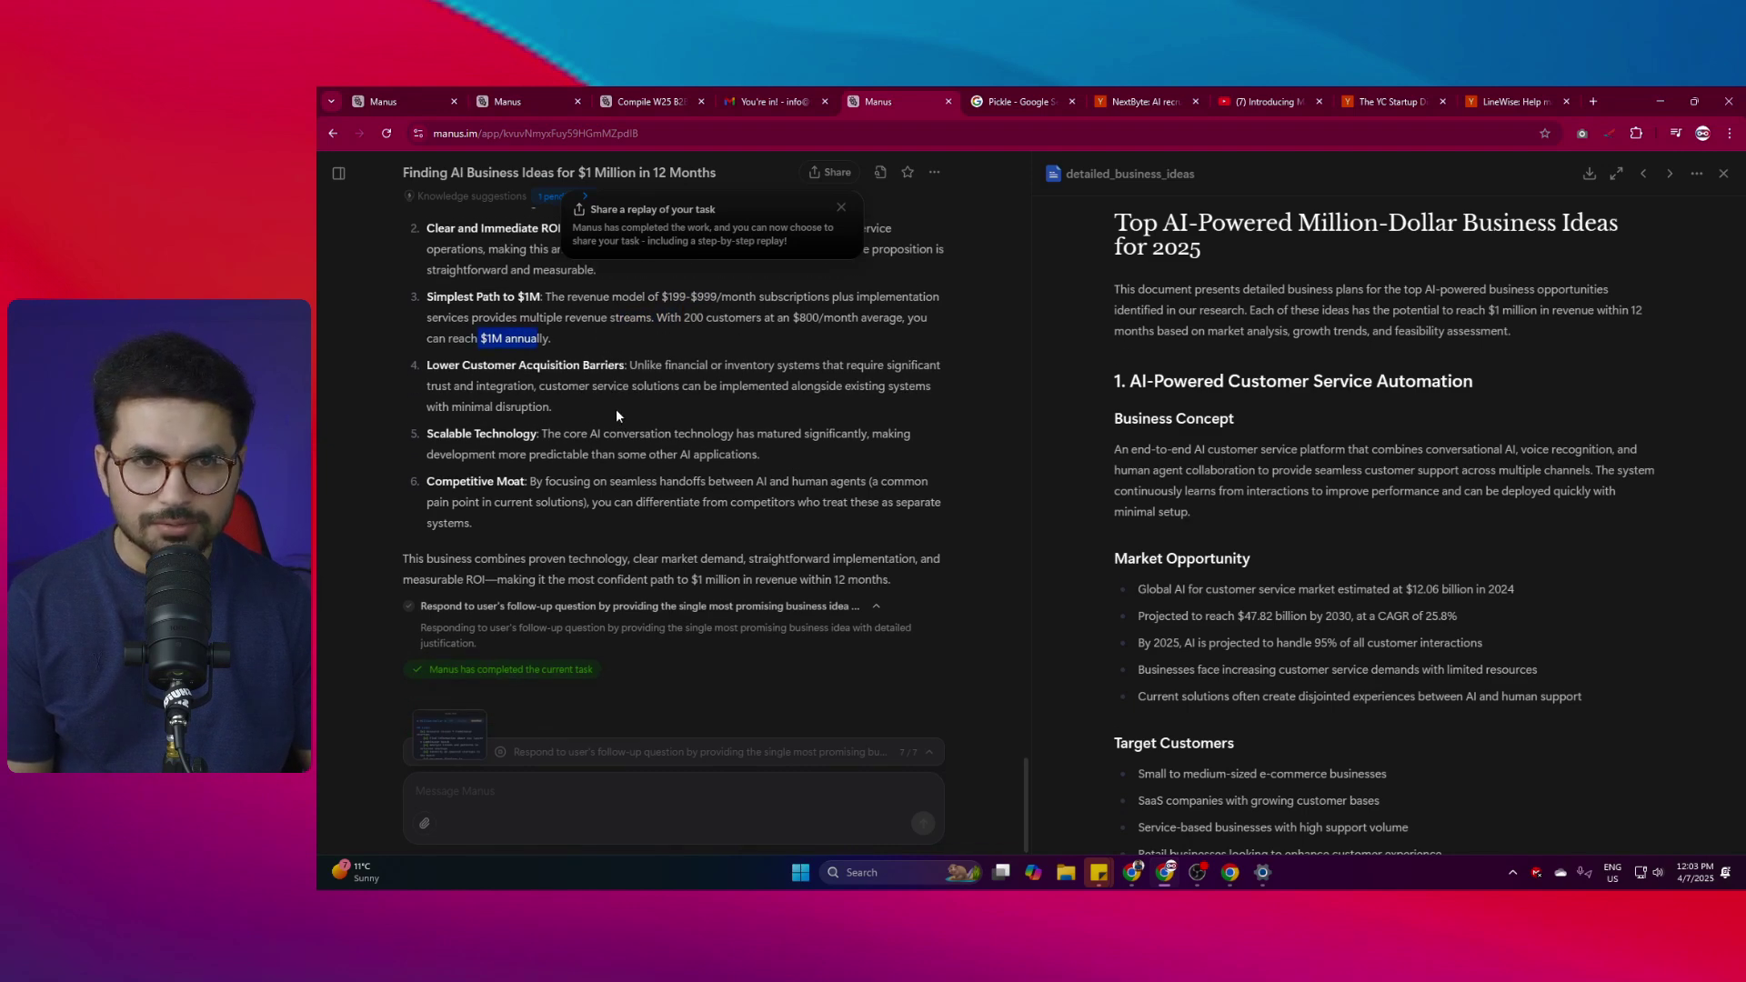
drag(427, 364, 734, 366)
click(658, 378)
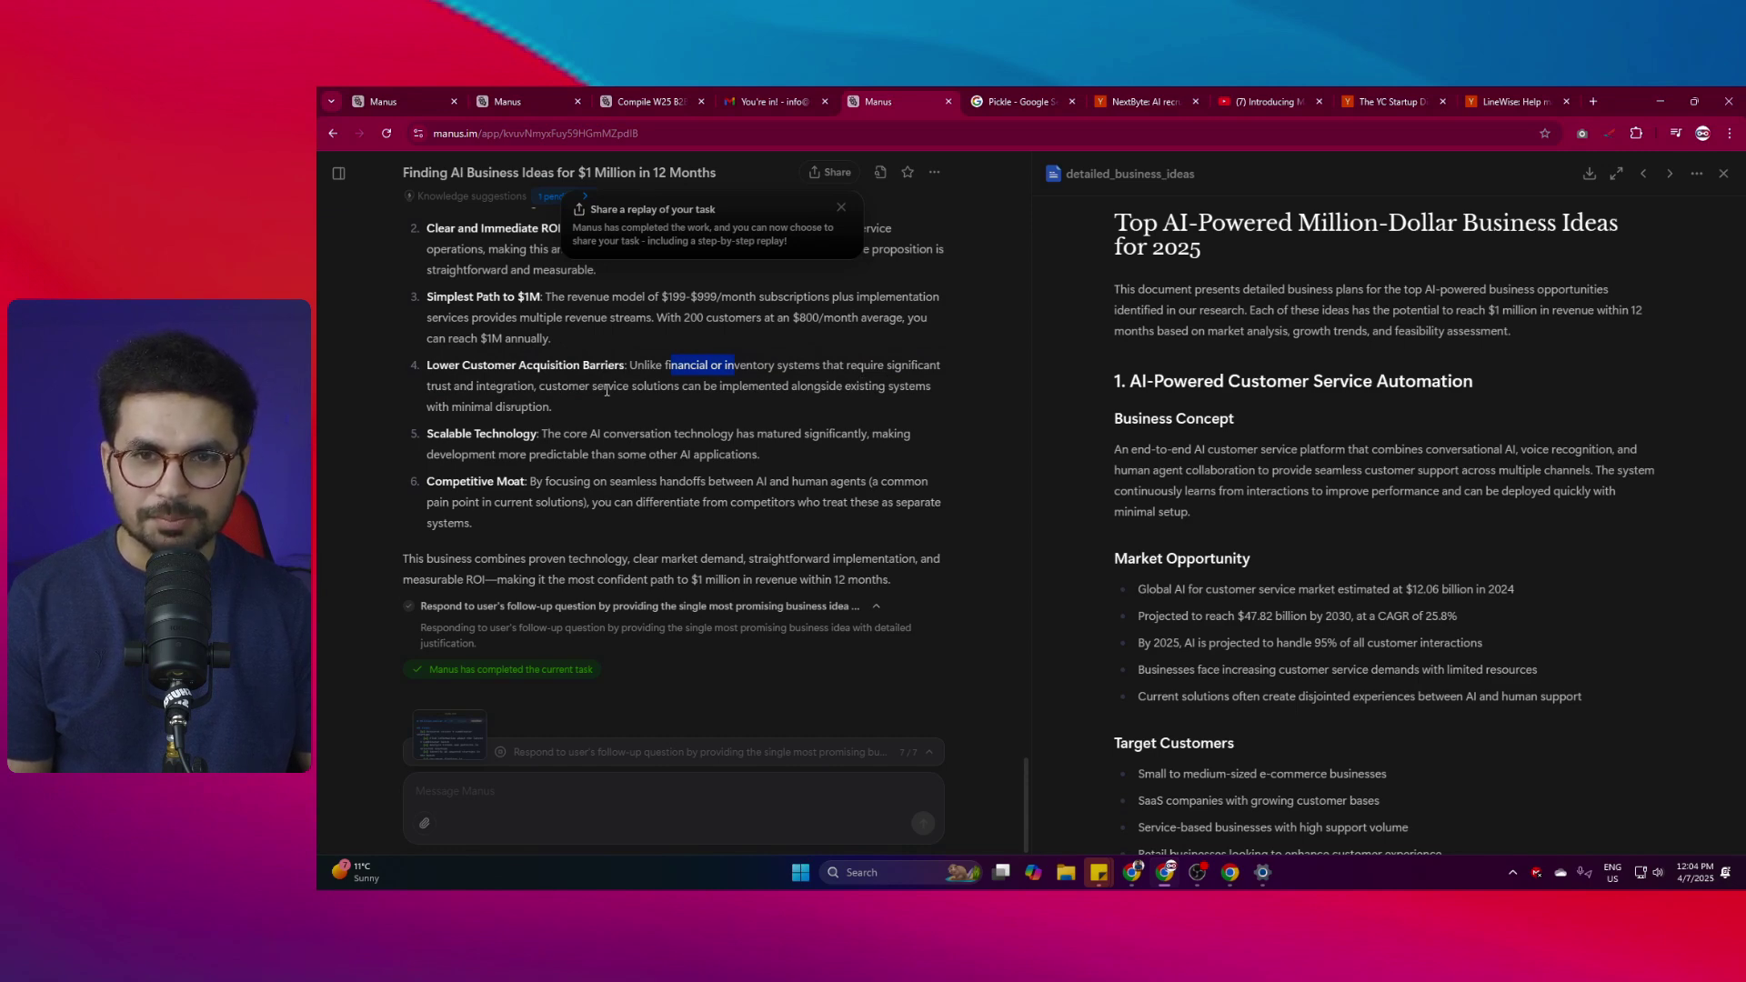
drag(604, 387, 751, 401)
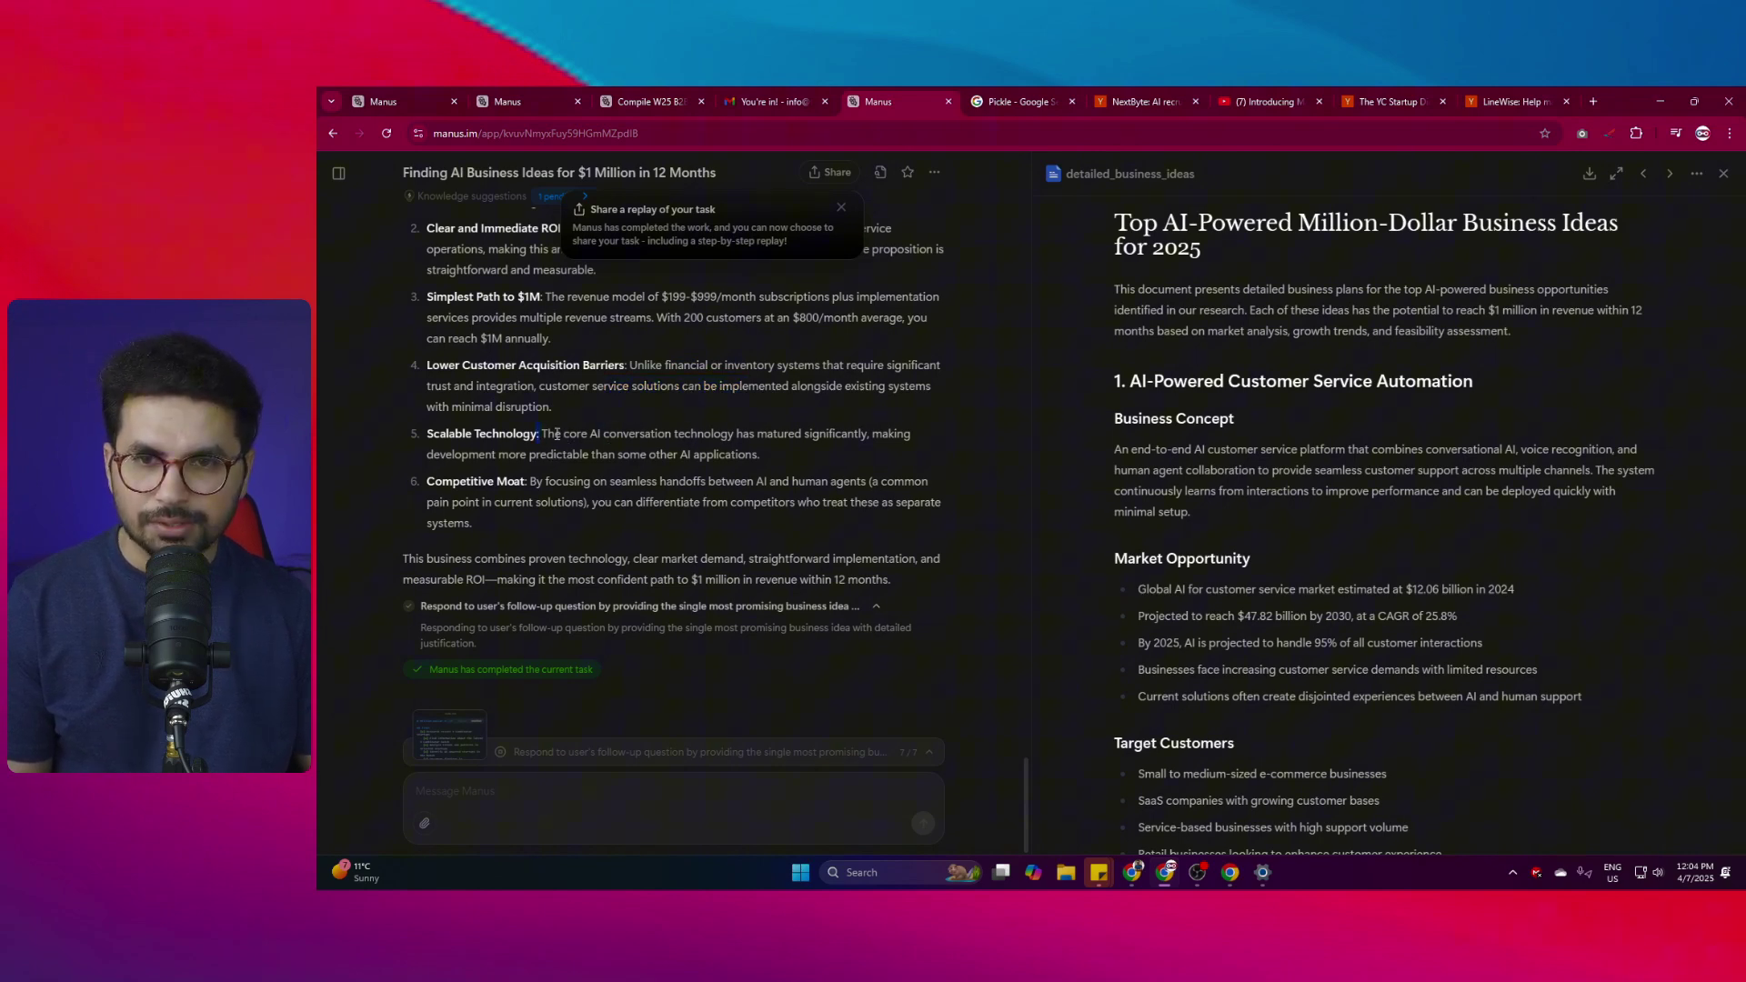
drag(541, 436, 638, 435)
drag(746, 434, 643, 503)
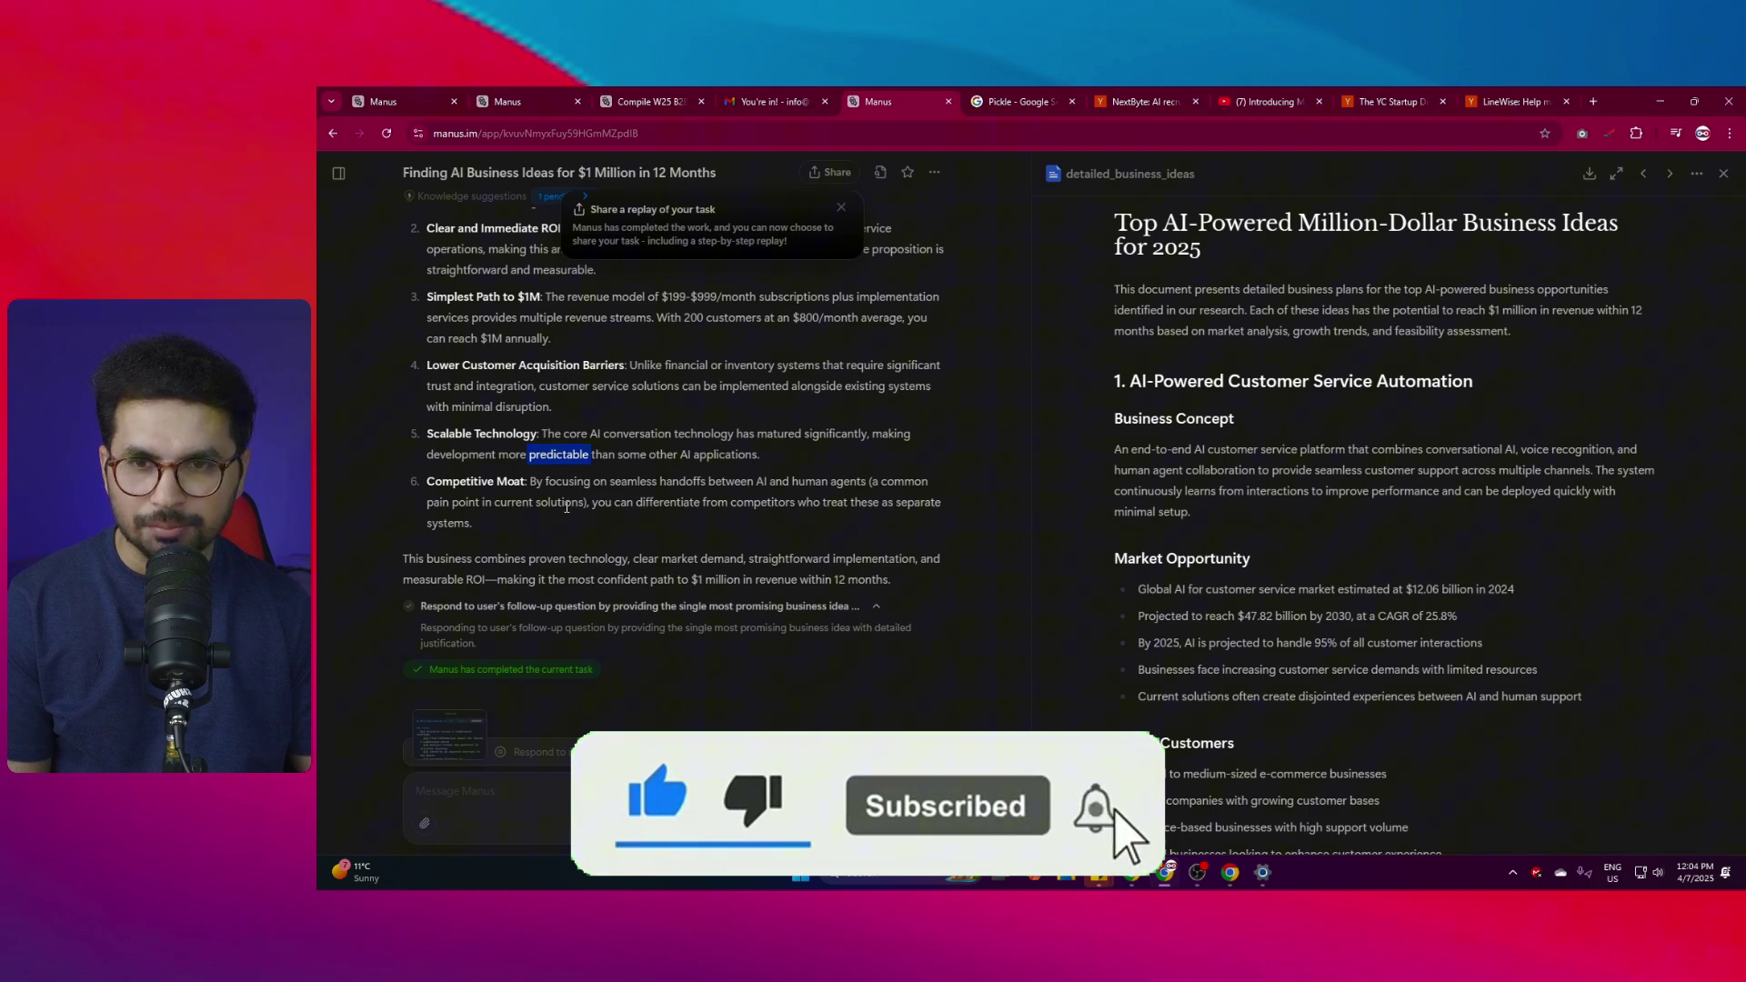
drag(601, 507, 730, 506)
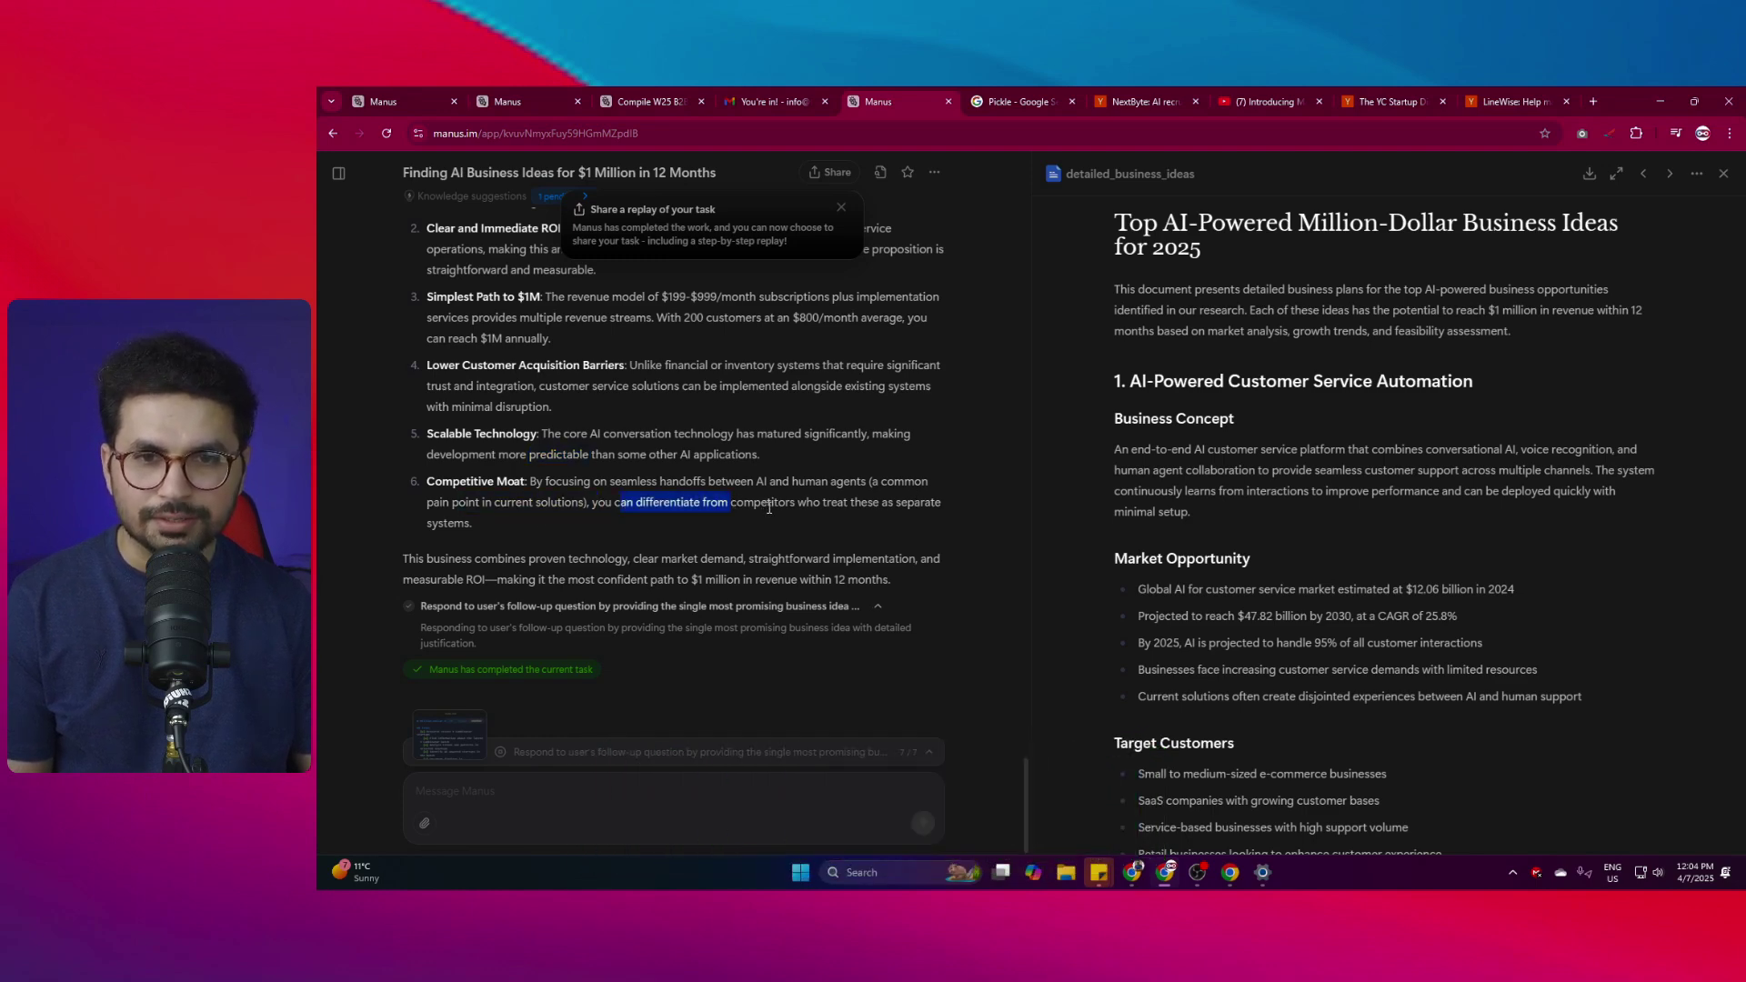